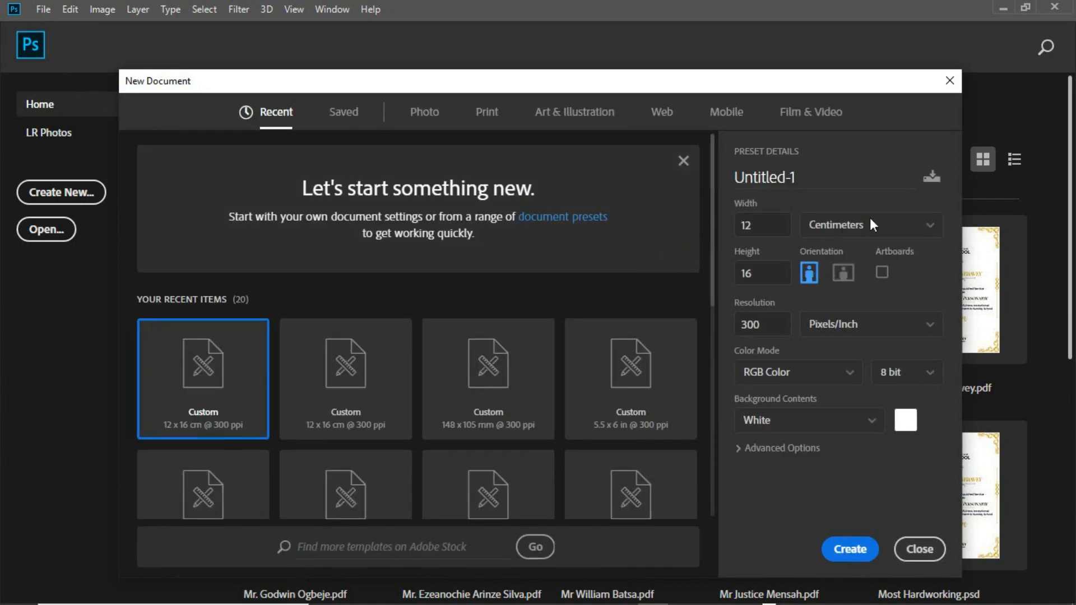
Create a new document in inches, 5 wide by 6 high, named Go Xtra.
click(895, 231)
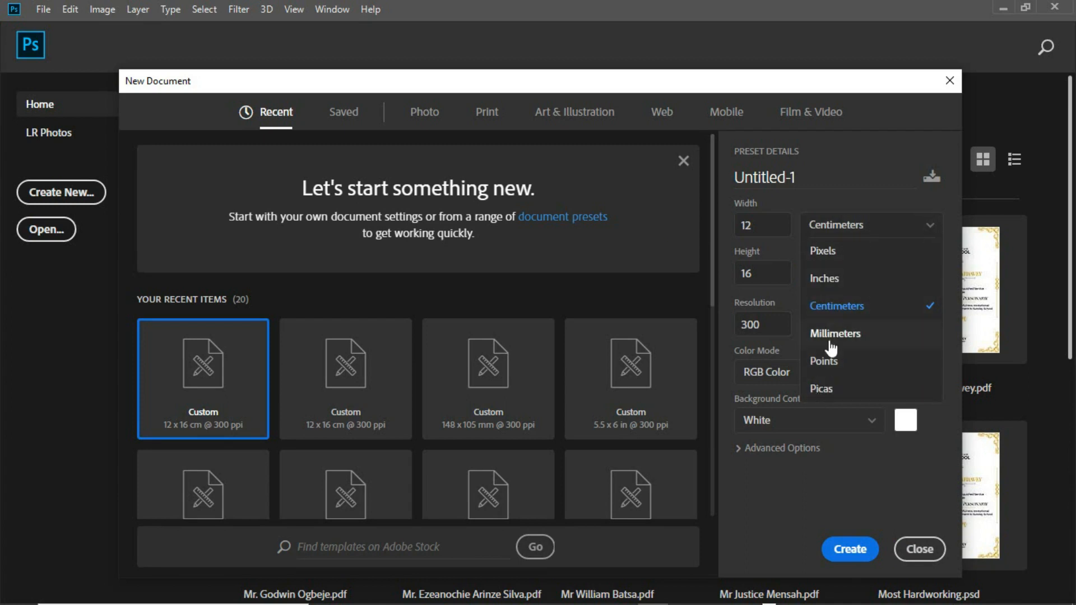
click(828, 279)
click(752, 226)
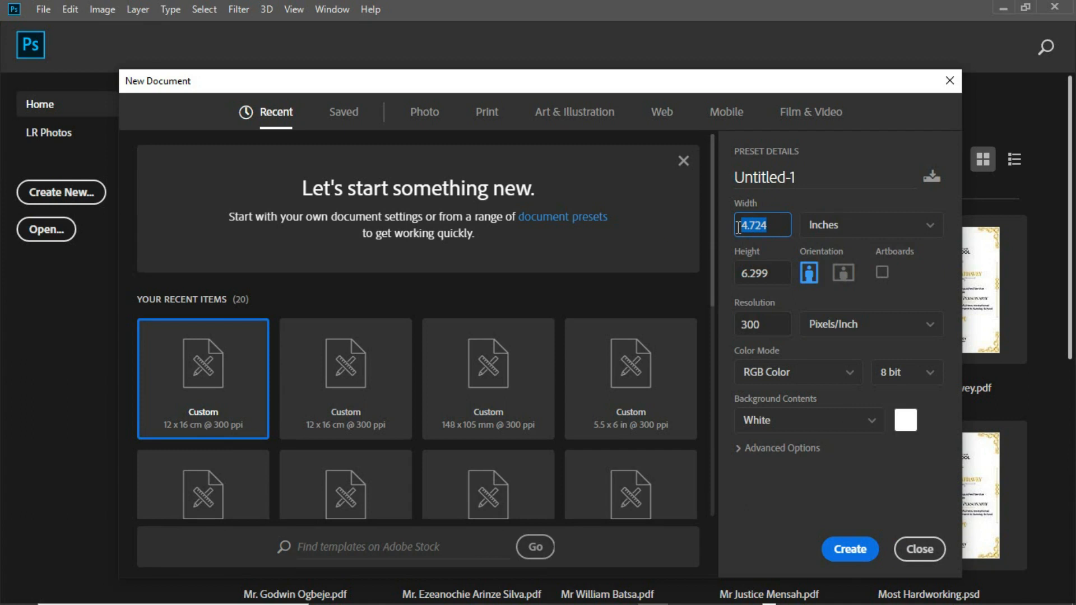
text(5)
click(770, 275)
text(6)
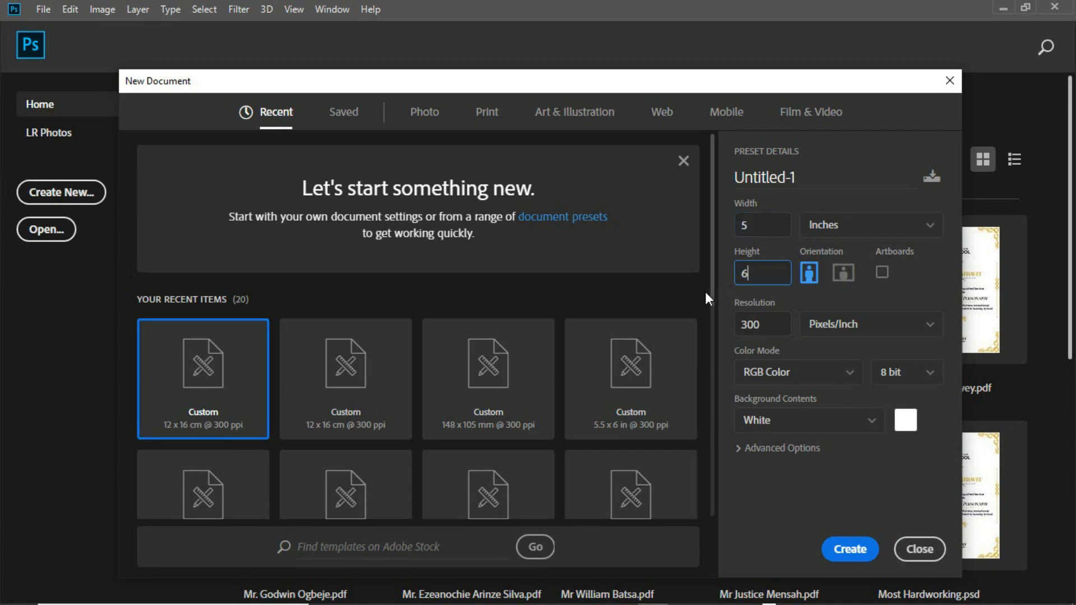
drag(799, 173, 732, 179)
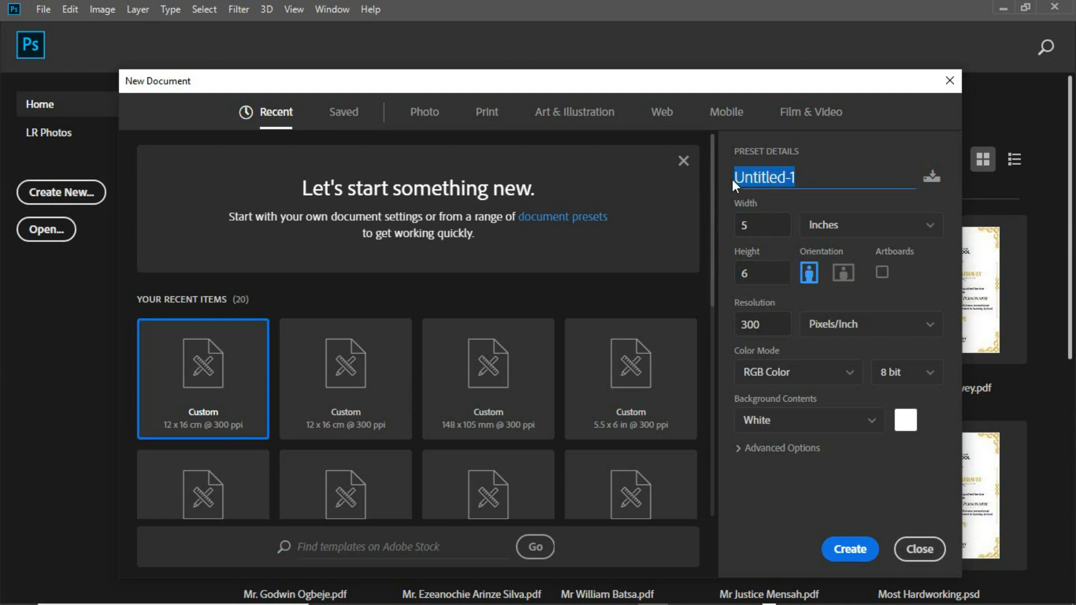
text(Go)
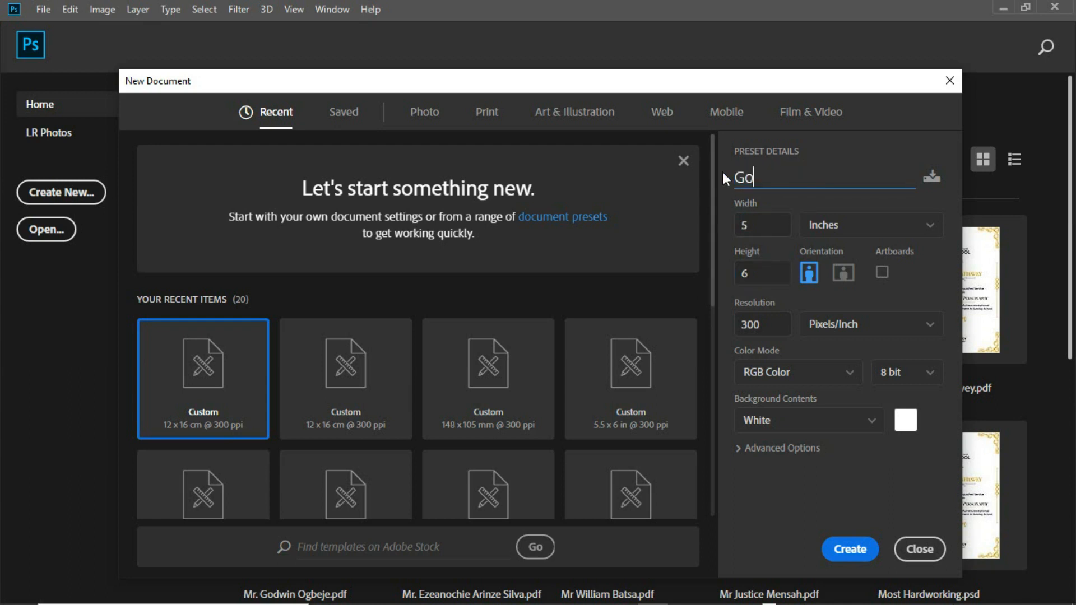
text( Xtra)
click(723, 177)
click(850, 550)
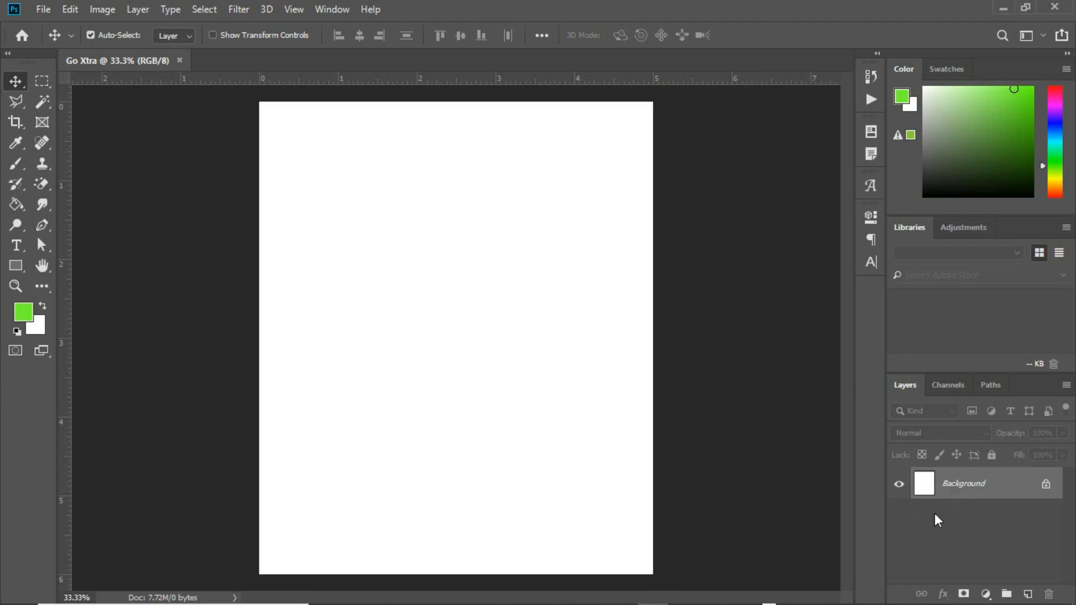
Add a Gradient Fill layer using the teal Vine preset.
click(986, 594)
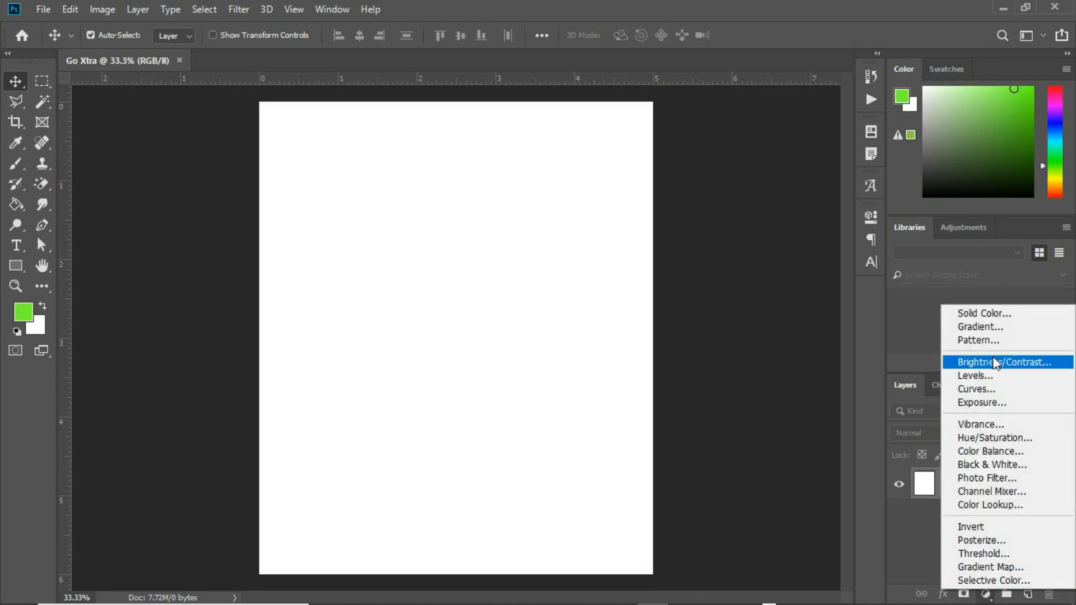
click(981, 330)
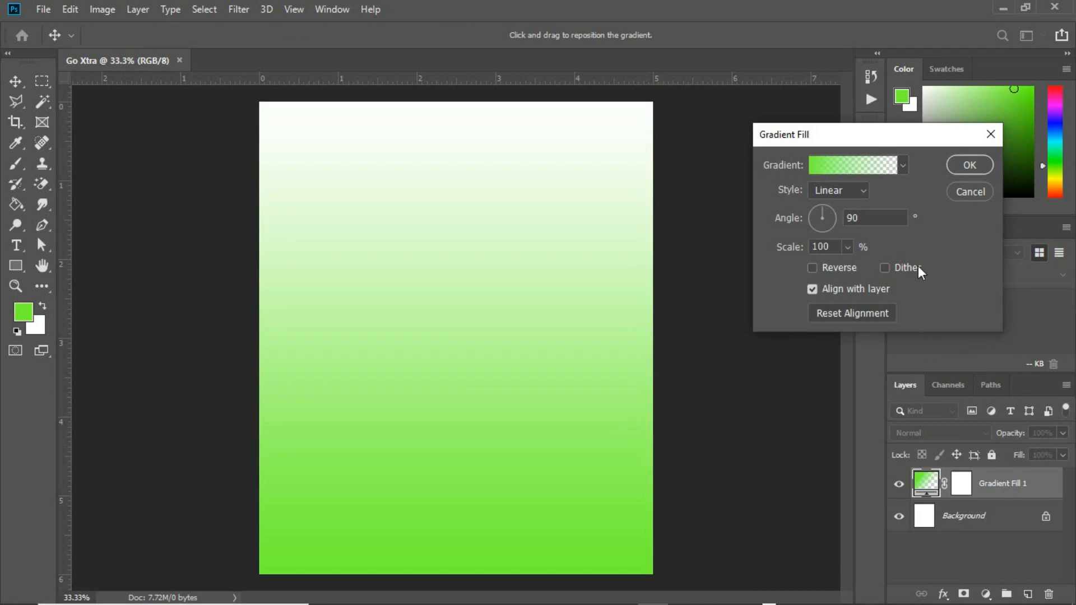
click(885, 168)
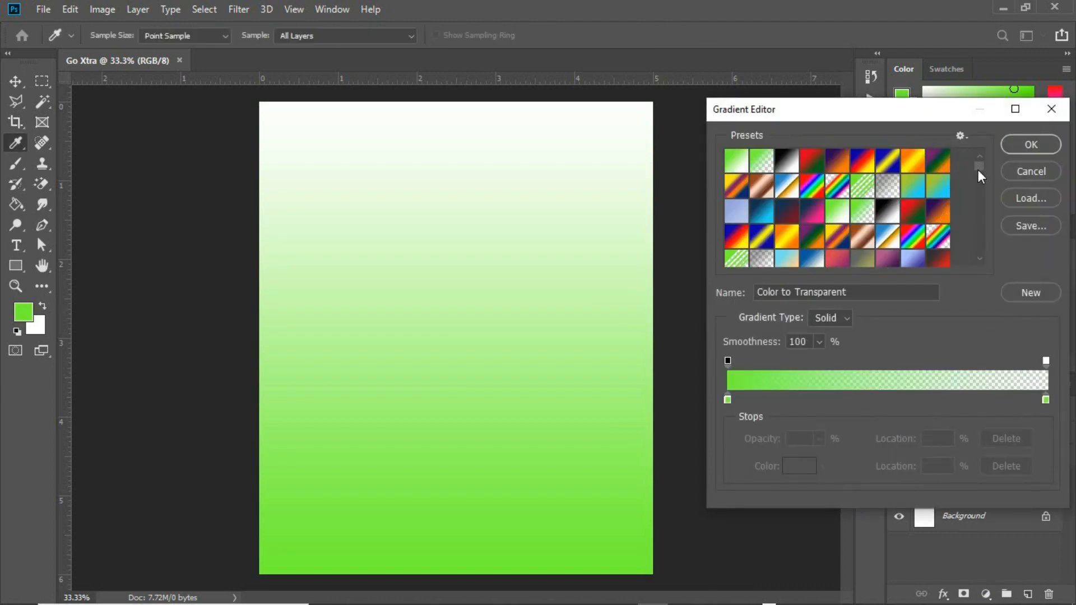
drag(981, 175, 978, 213)
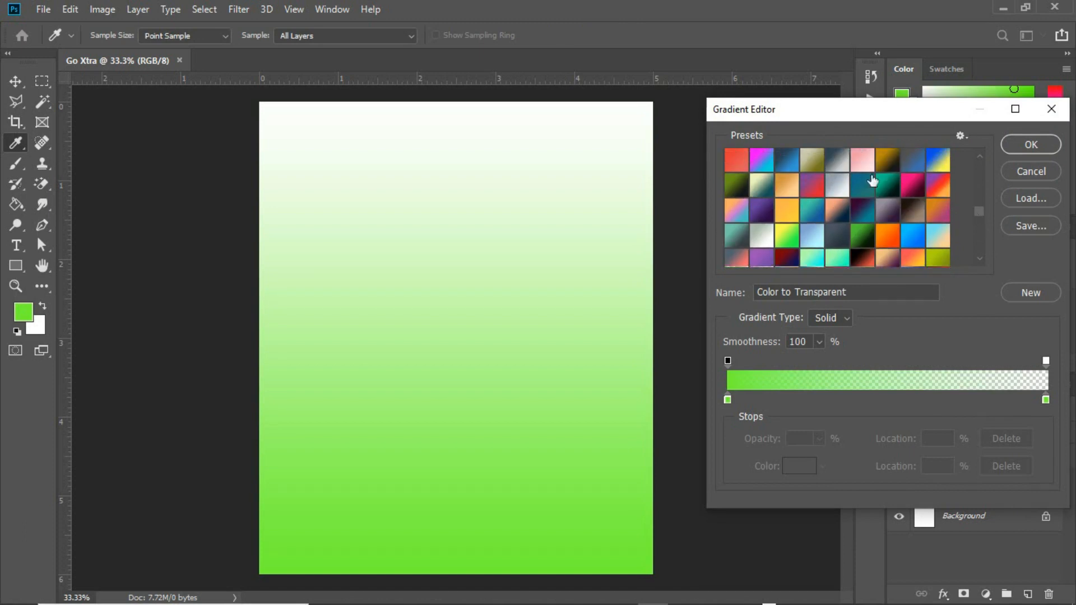
click(794, 167)
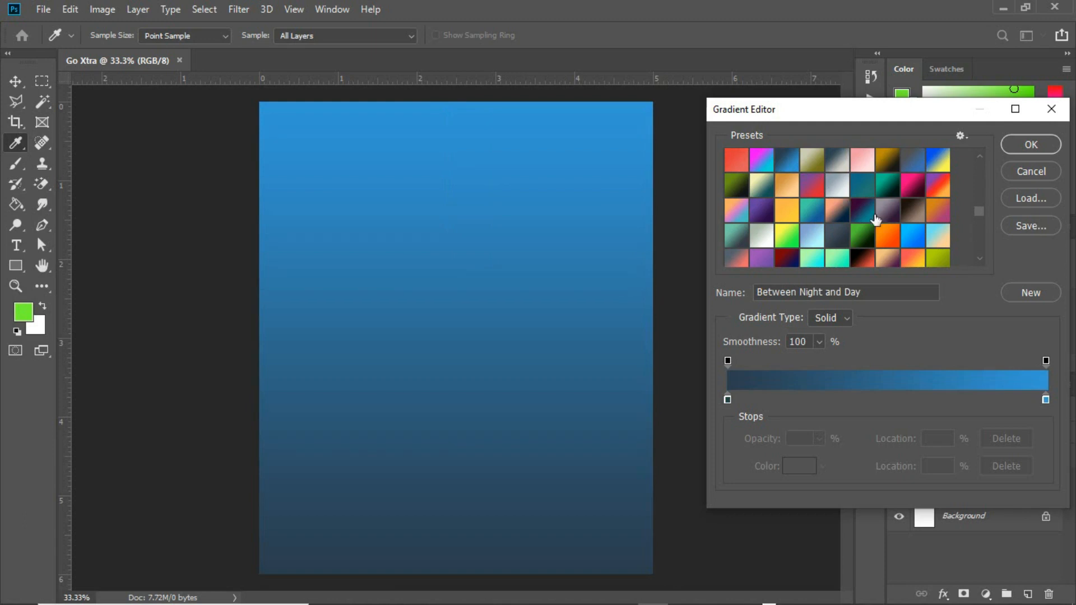
click(888, 188)
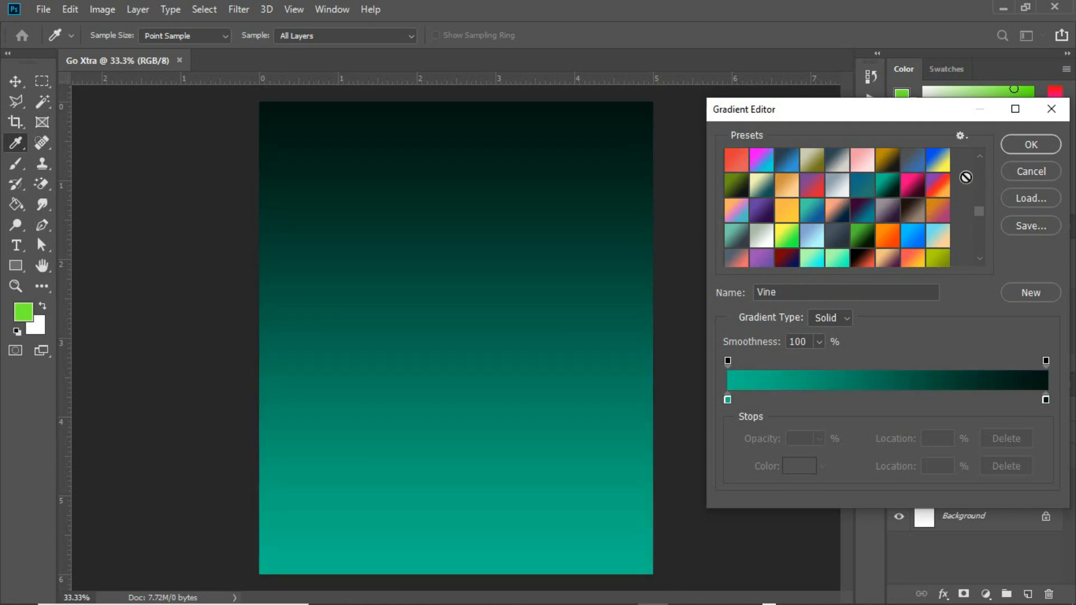
drag(980, 213, 975, 228)
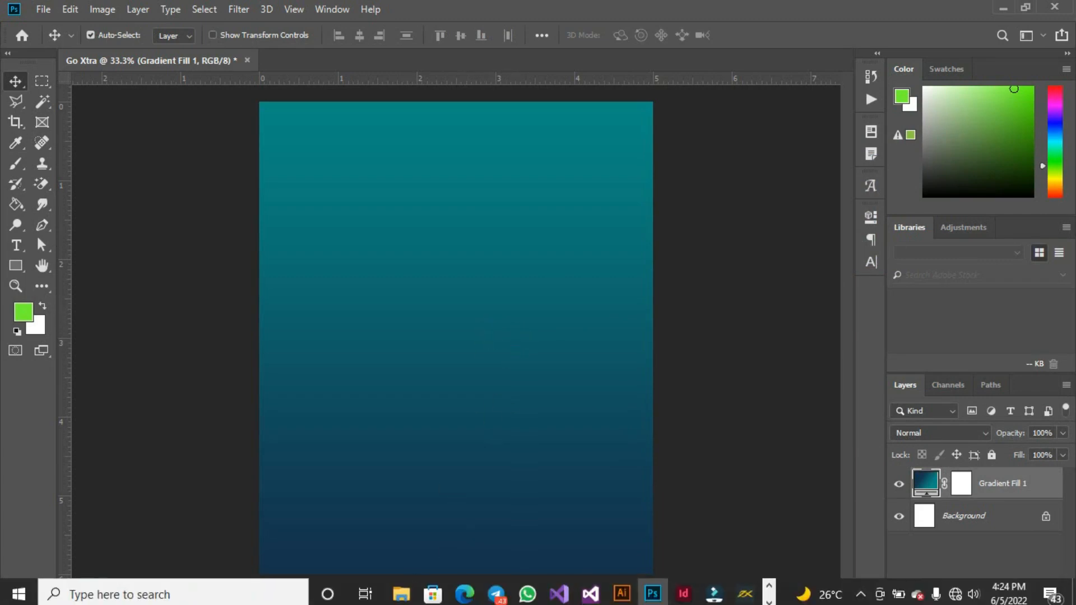
Open the Go Extra folder and drag the cloth photo into the flyer.
mouse_move(402, 595)
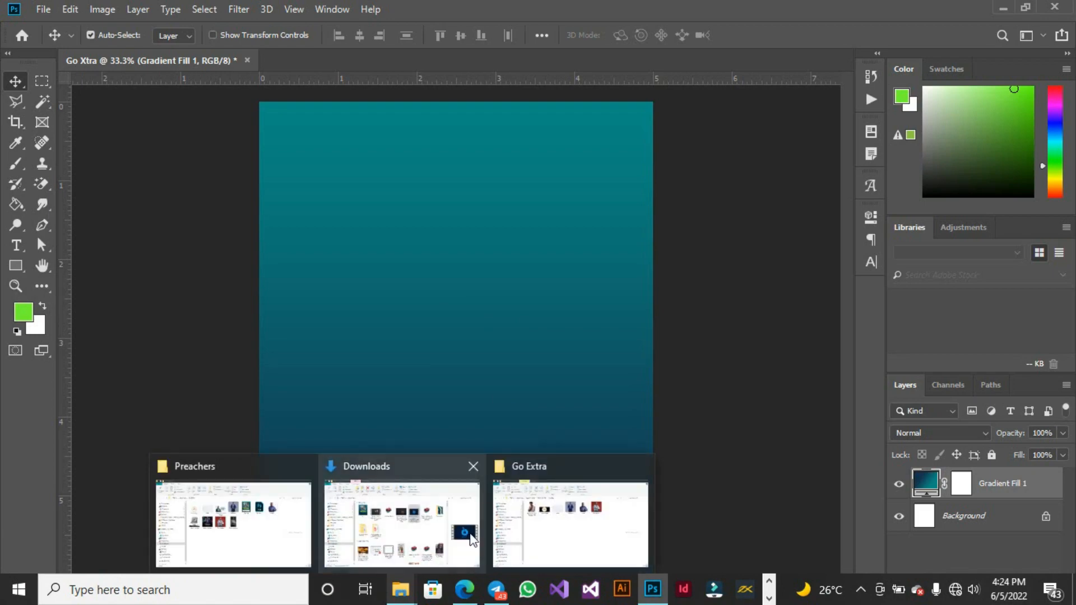
click(544, 524)
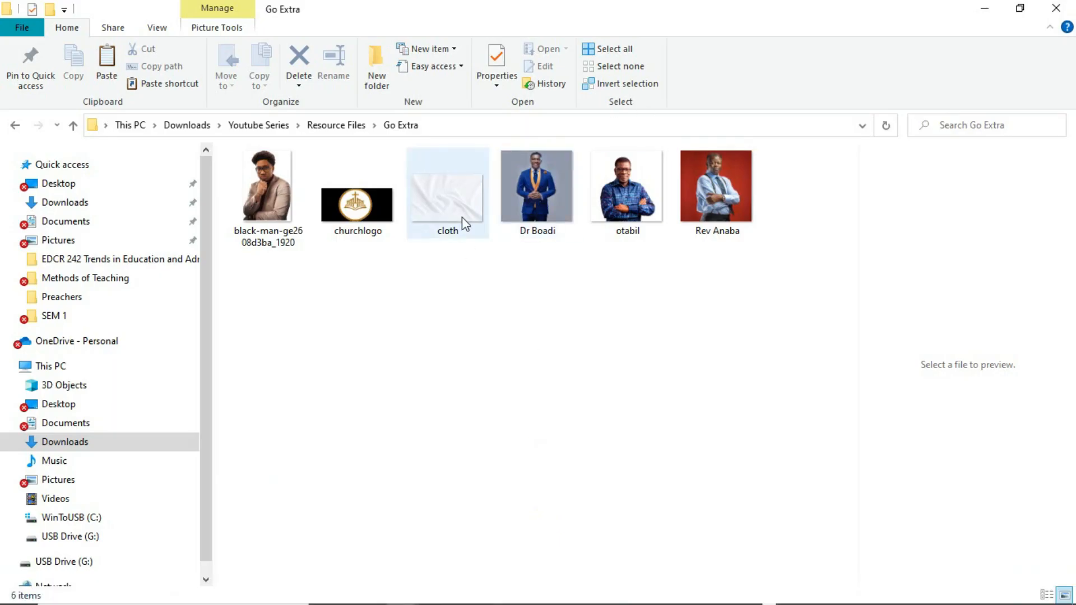
drag(456, 207, 514, 358)
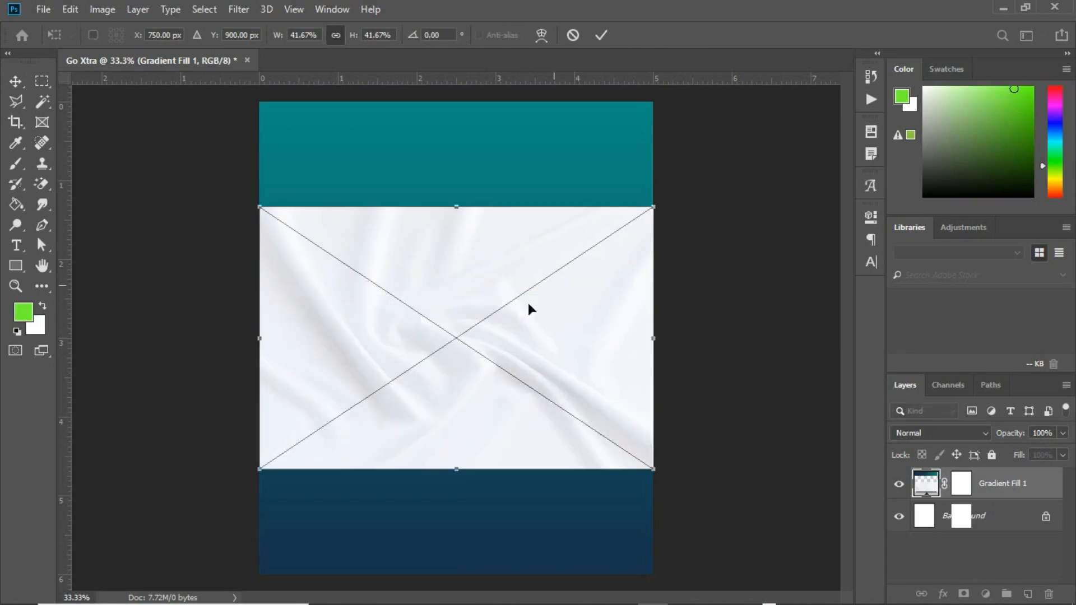
Move the cloth photo to the page top, enlarge it to span the page, and nudge it down.
drag(615, 261, 614, 117)
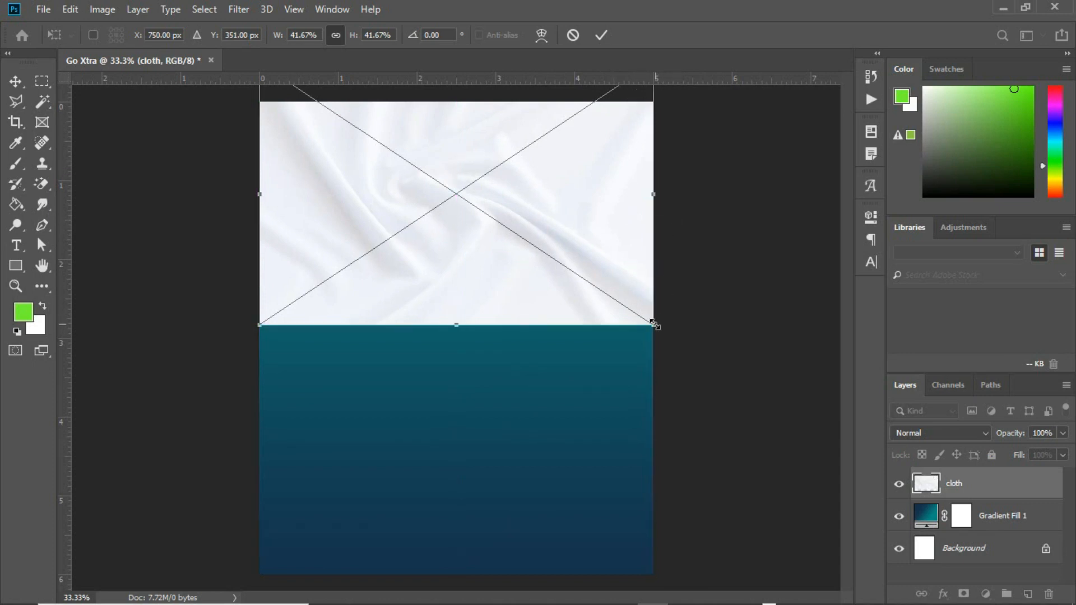
drag(654, 323, 662, 330)
drag(633, 262, 633, 292)
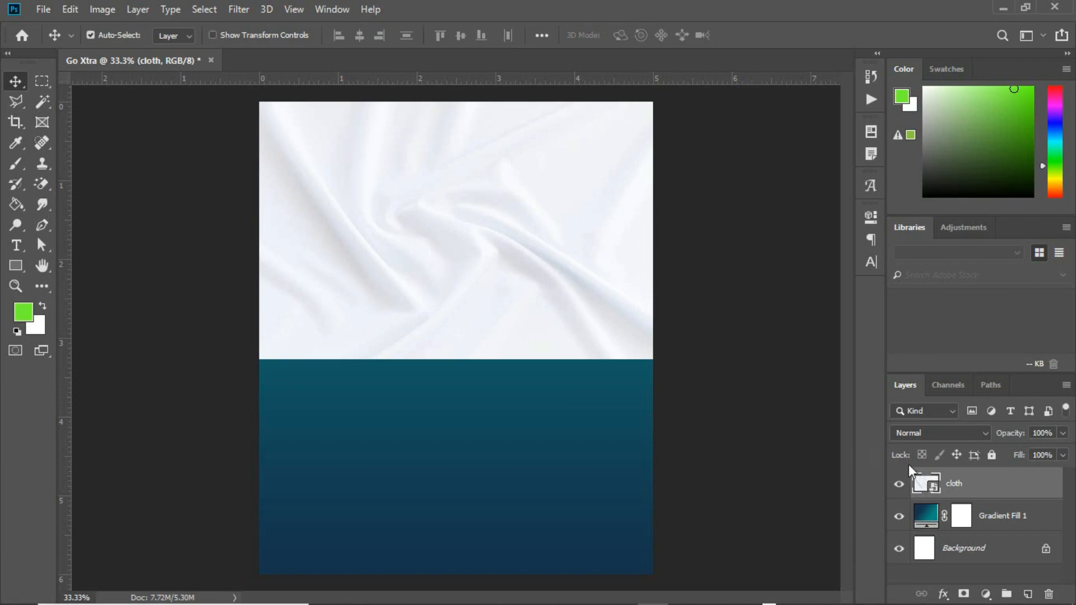
Duplicate the cloth layer, shift the original down over the lower half, and mask the copy.
key(ctrl+j)
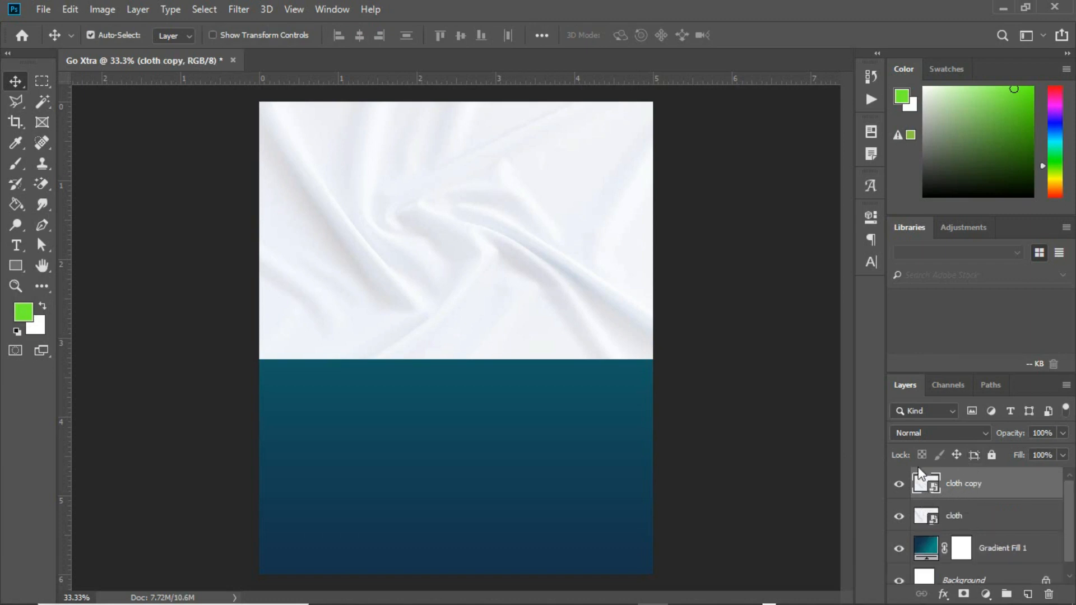
click(955, 517)
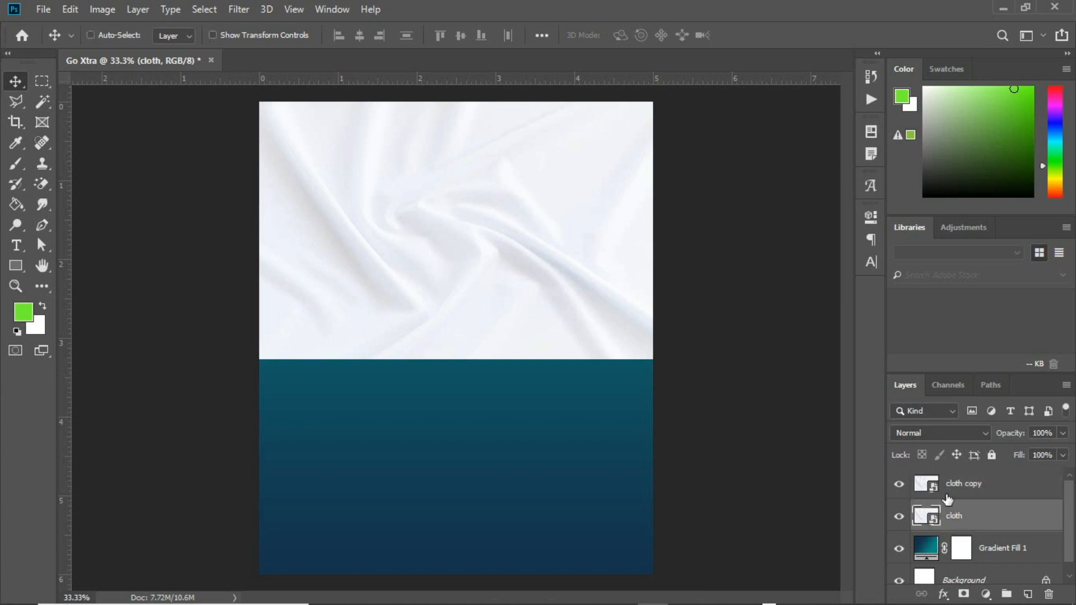
key(ctrl+t)
click(521, 246)
drag(521, 247, 510, 478)
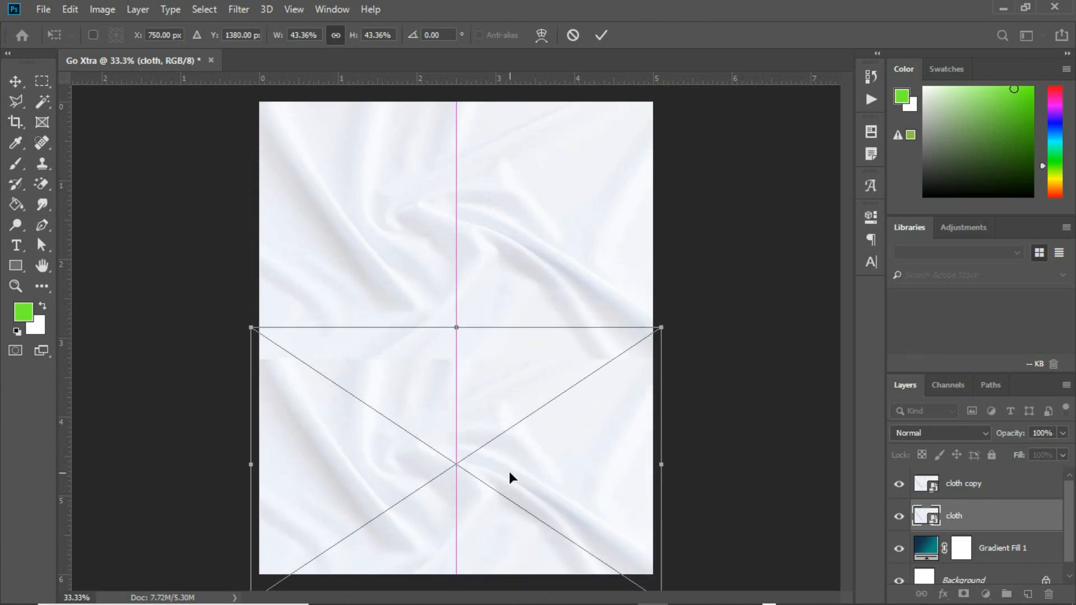
key(Return)
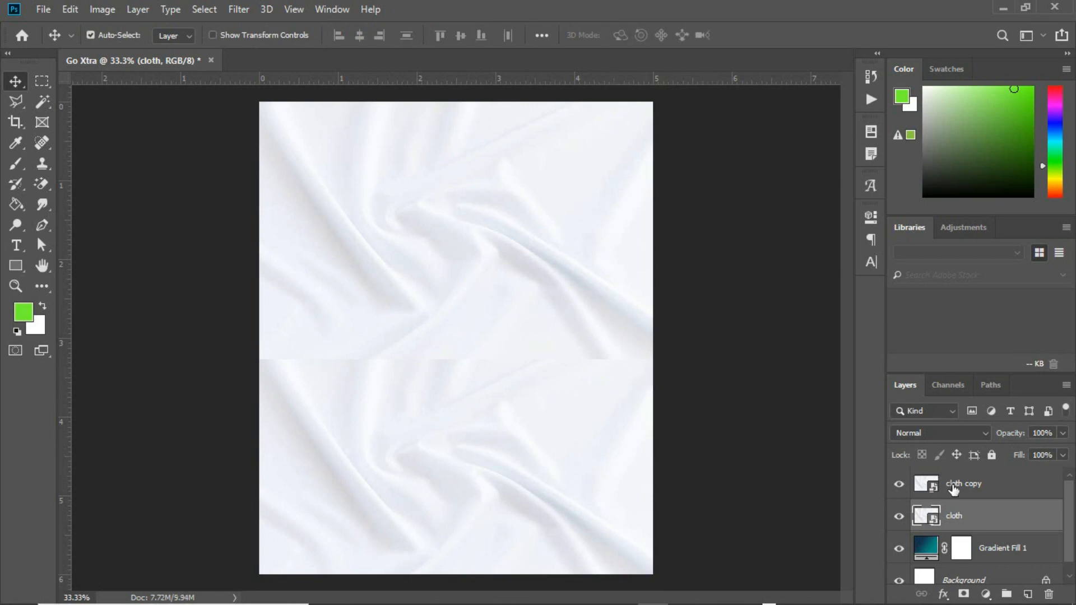
click(956, 486)
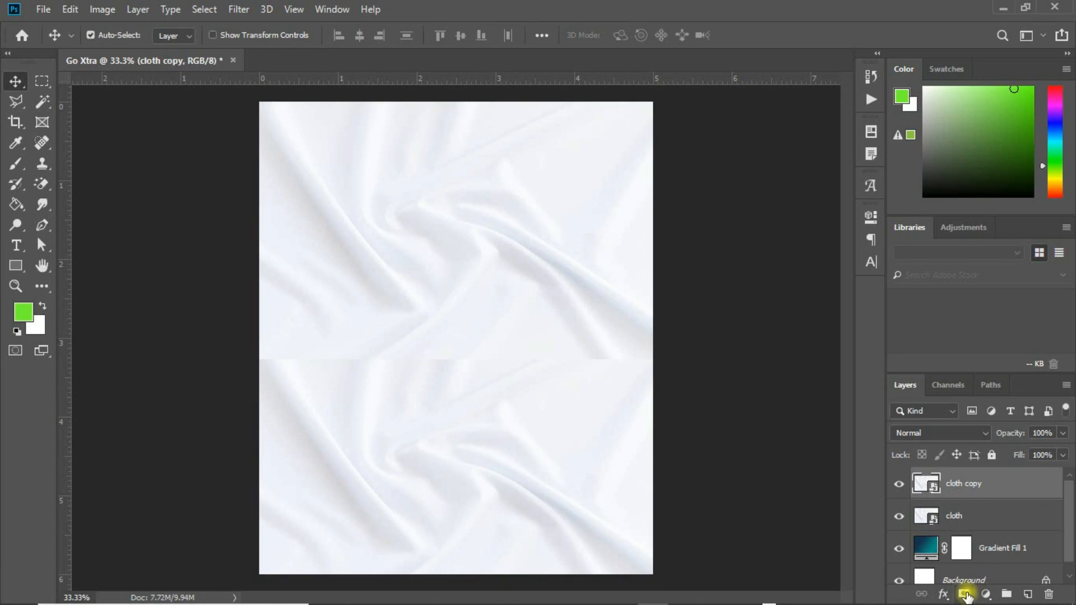
click(963, 594)
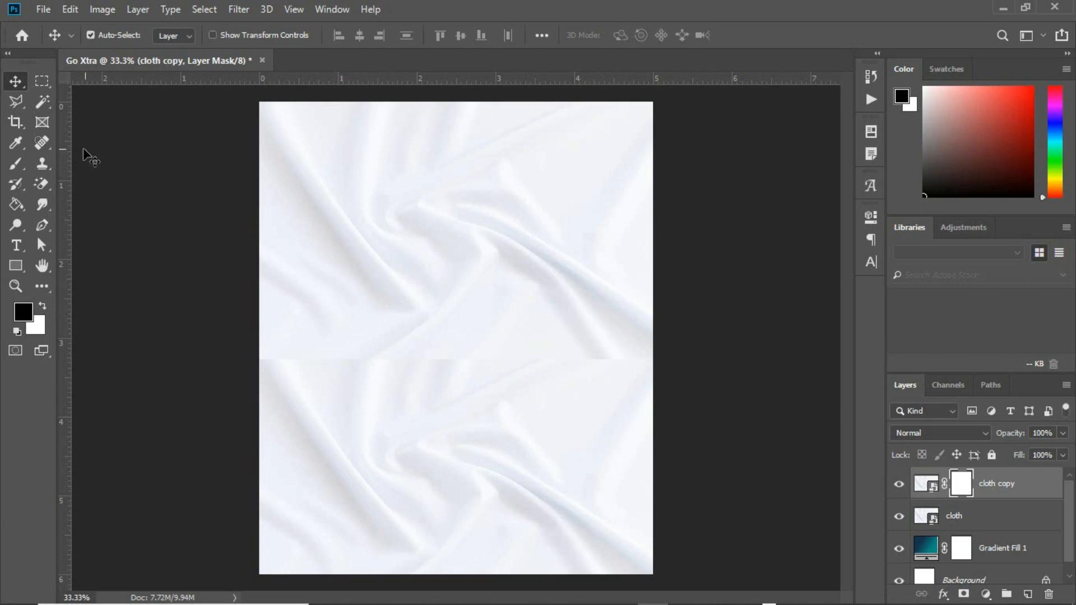
Paint out the seam between the cloth halves on the mask with an 80 px brush.
click(18, 164)
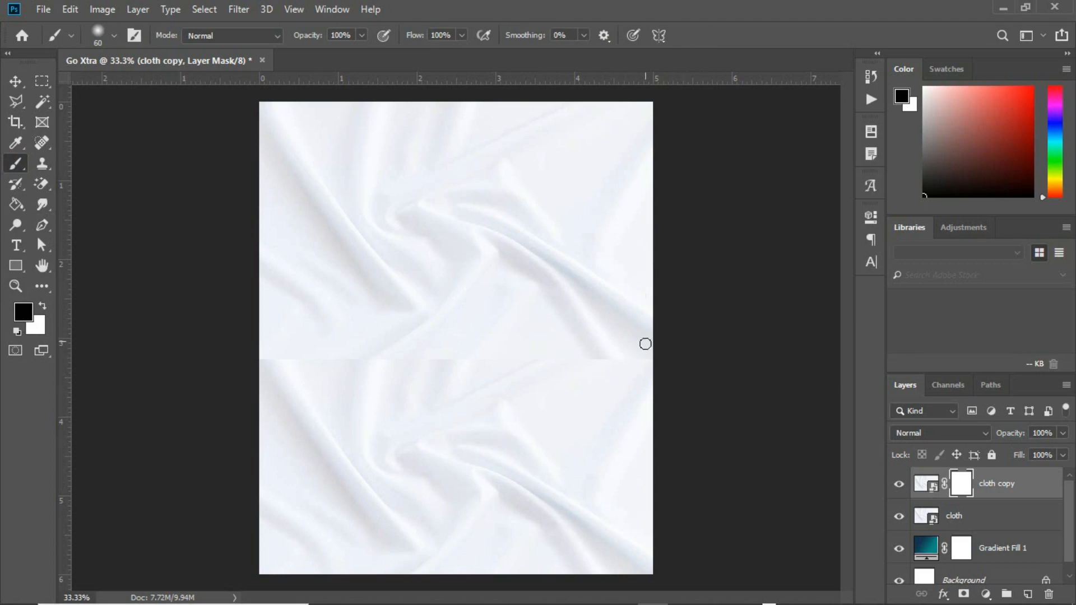
key(bracketright)
key(bracketright)
drag(263, 356, 646, 354)
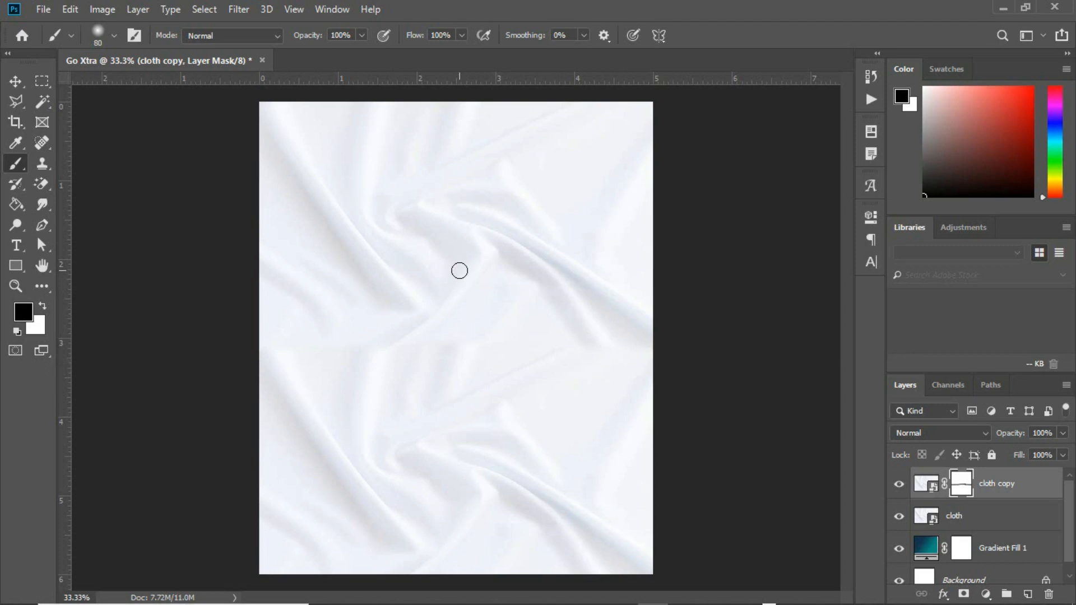
Merge the cloth and cloth copy layers into one.
click(16, 82)
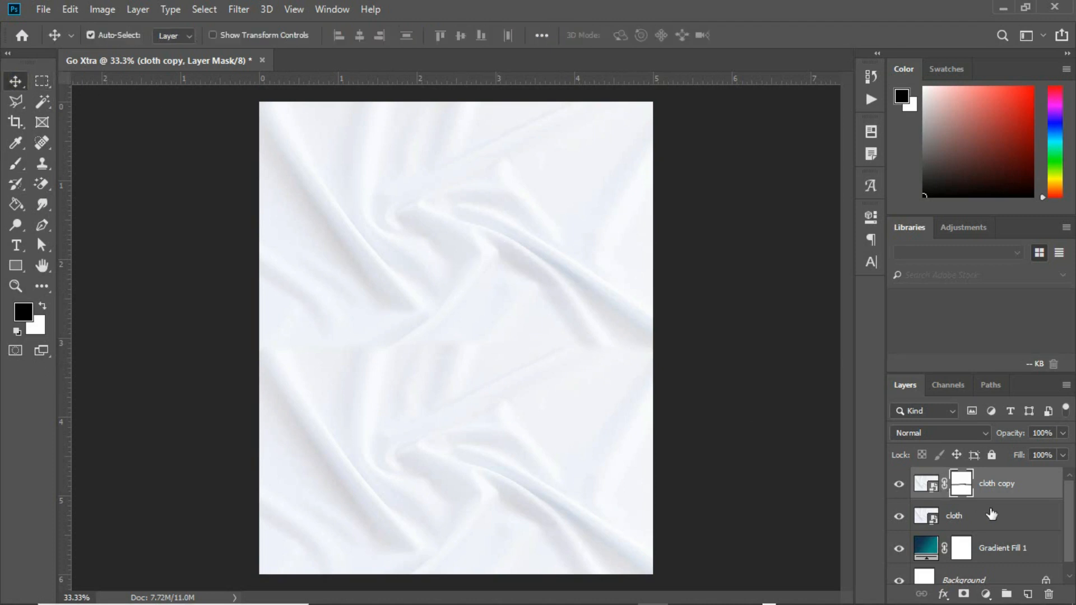
click(988, 522)
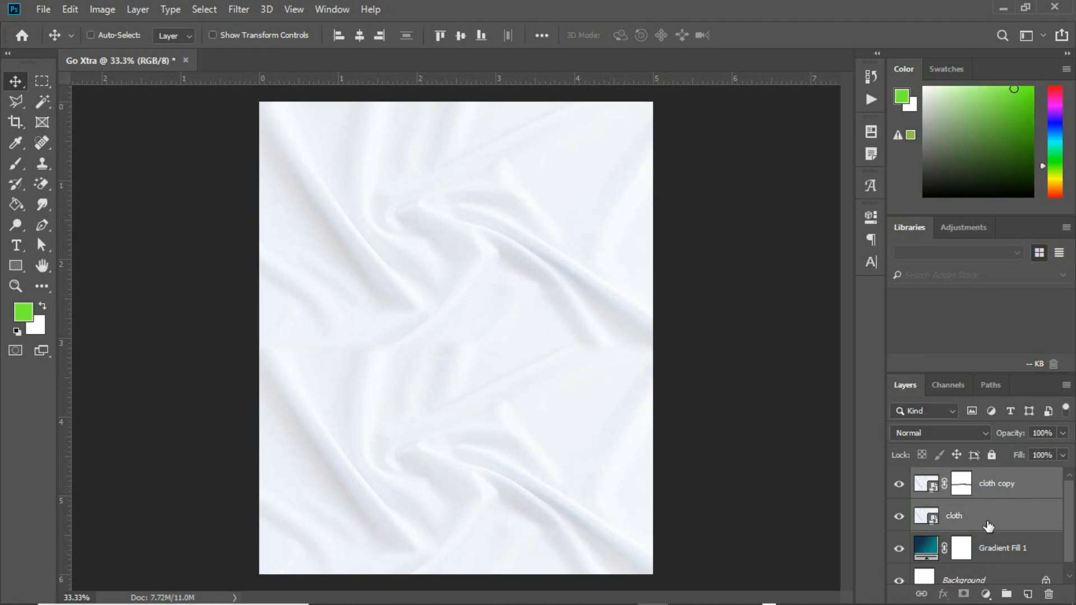
key(ctrl+e)
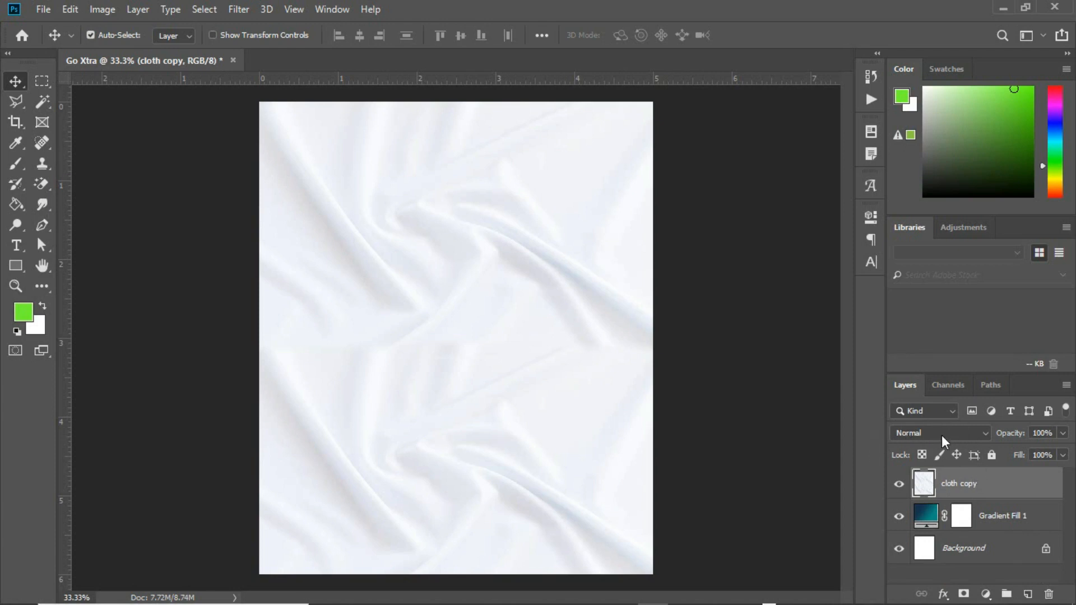
Set cloth copy to Linear Burn and add the Gradient Fill layer to the selection.
click(974, 432)
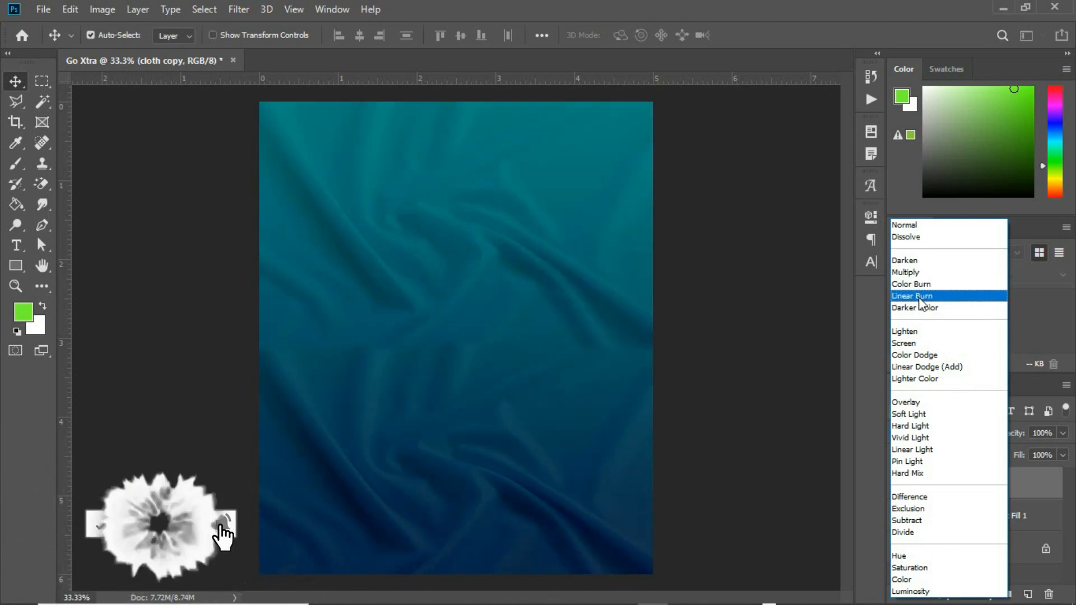
click(920, 296)
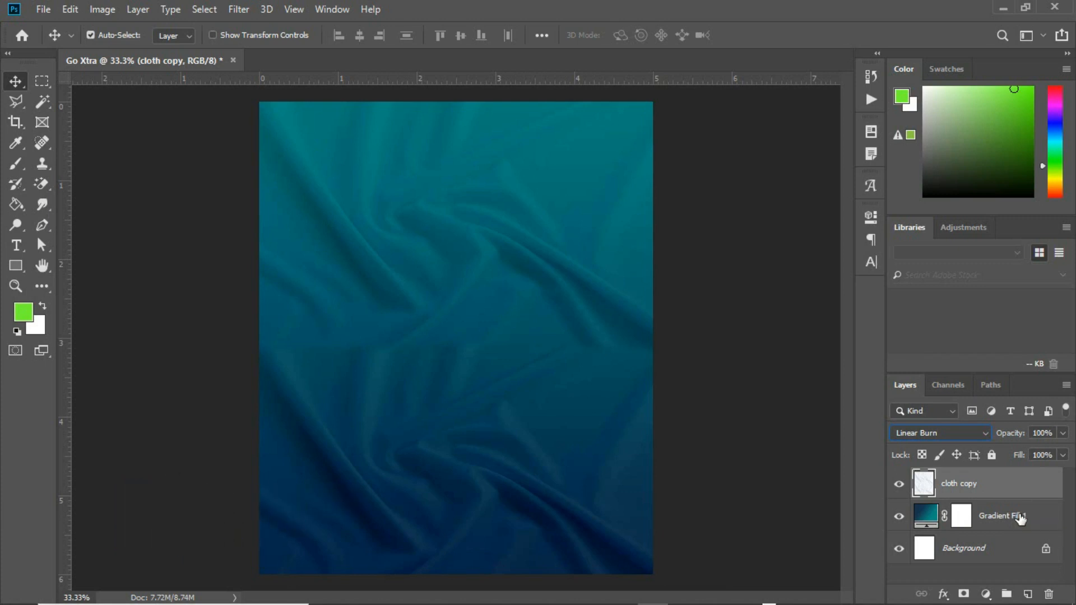
ctrl+click(1020, 519)
Group cloth copy with the gradient fill and name the group 'background'.
key(ctrl+g)
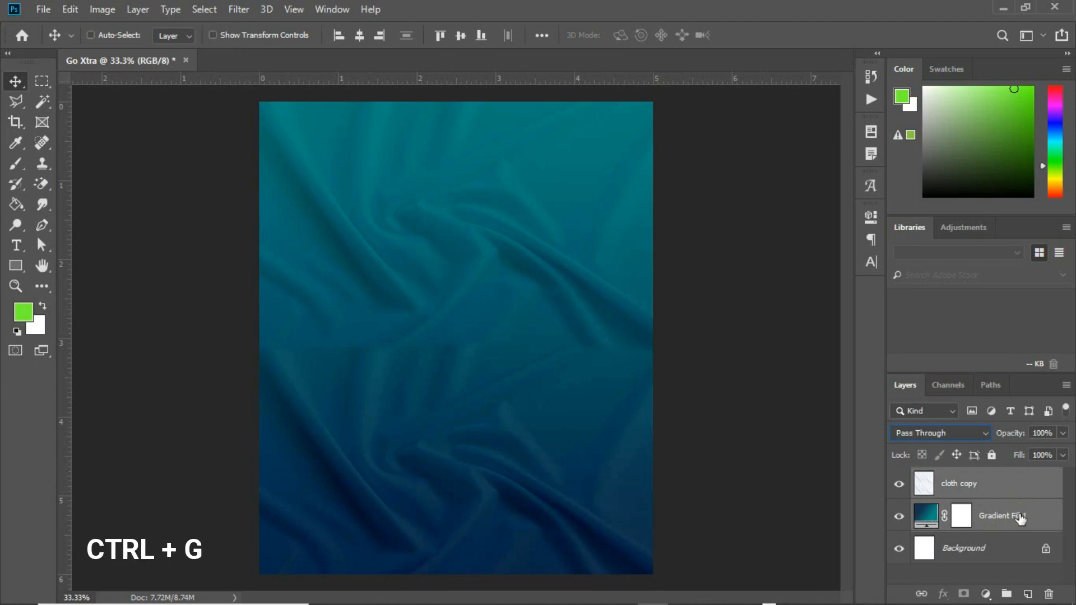
double_click(959, 477)
text(background)
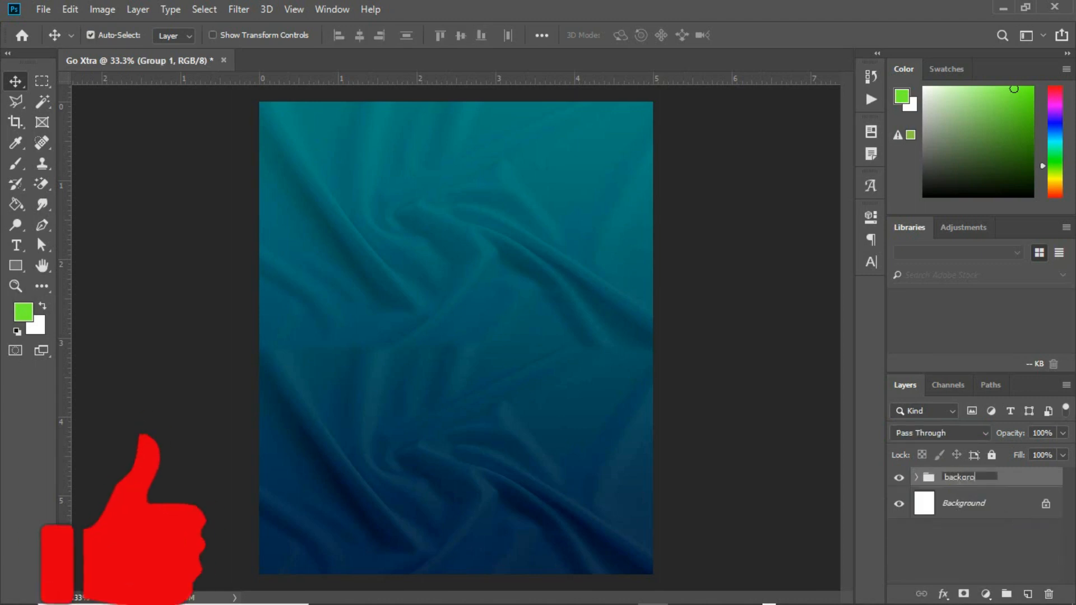
key(Return)
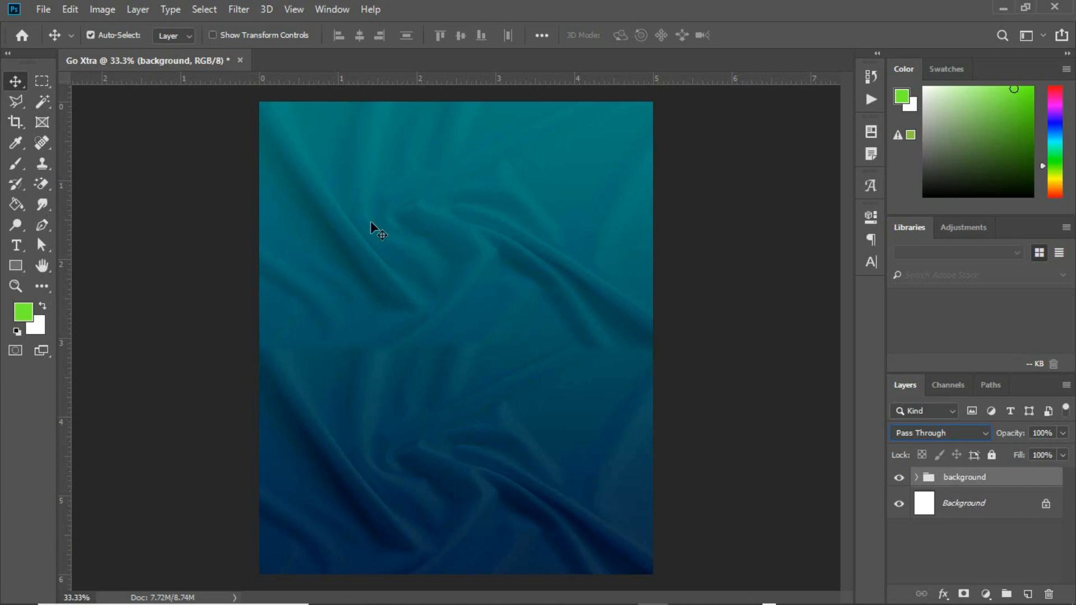
Draw a tall white rectangle near the upper left and position it.
click(15, 267)
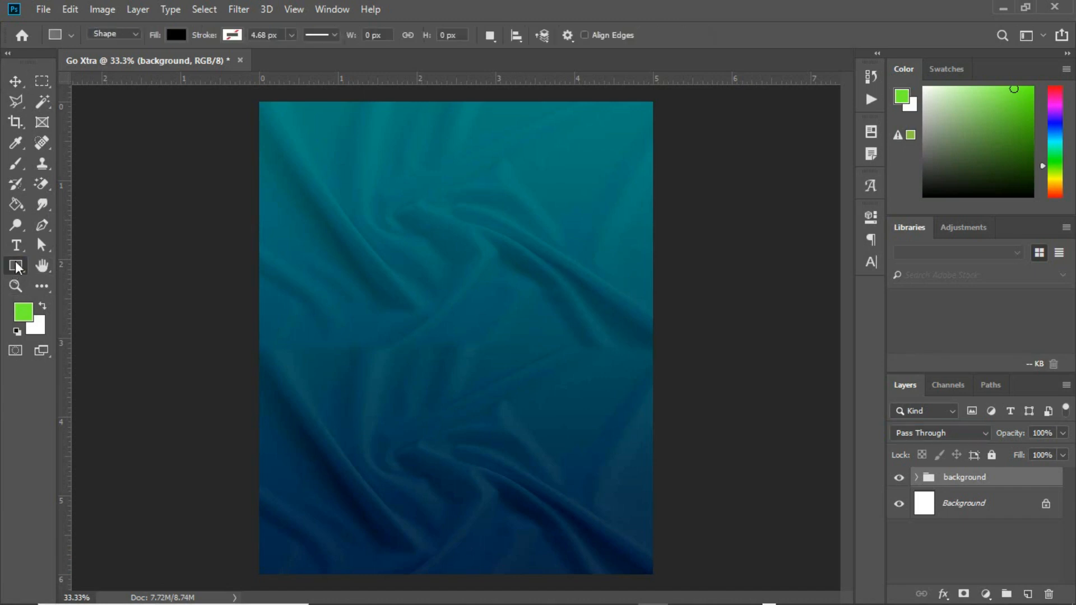
drag(325, 139, 402, 338)
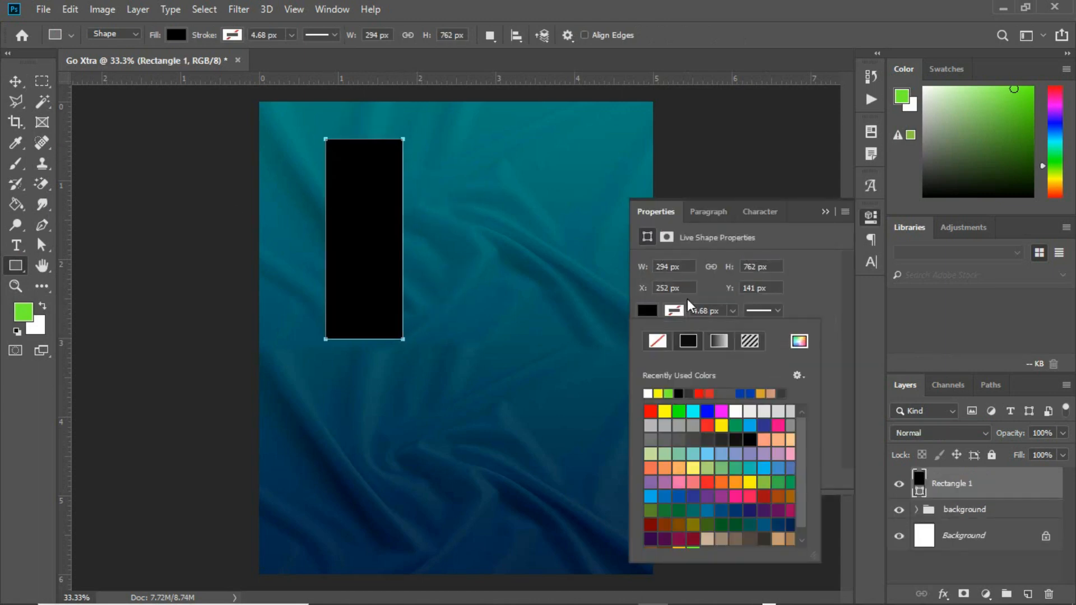
click(332, 9)
click(647, 311)
click(648, 393)
click(825, 212)
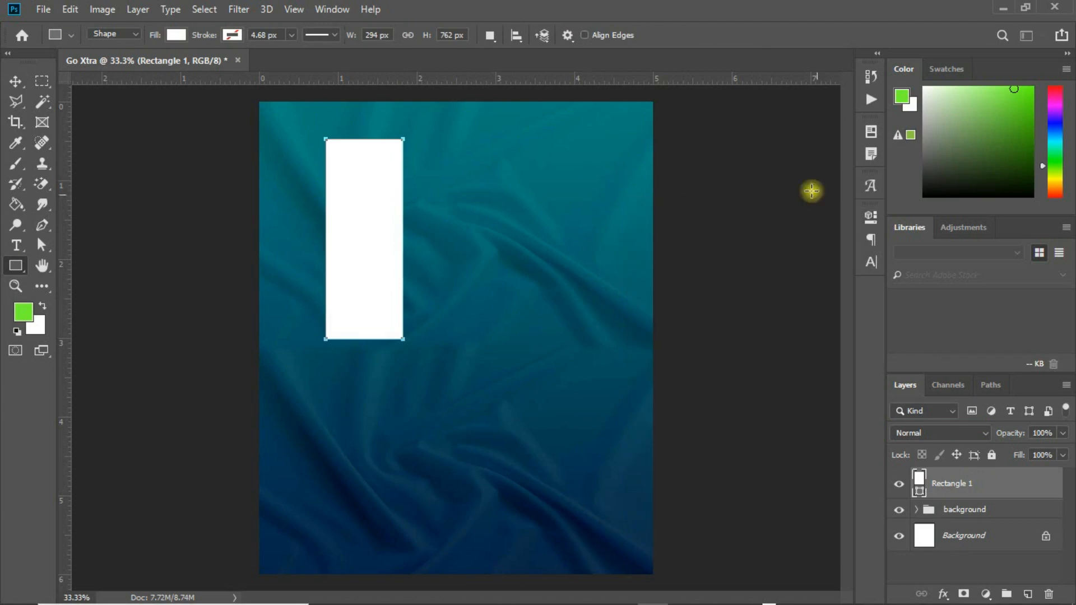
click(15, 81)
drag(370, 209, 359, 209)
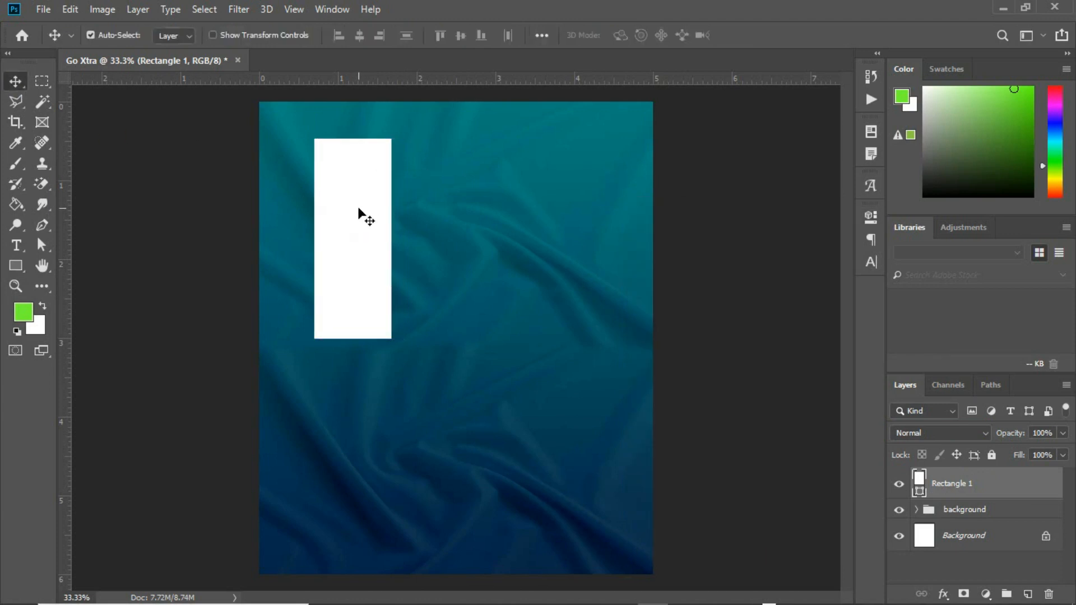
drag(367, 196, 591, 231)
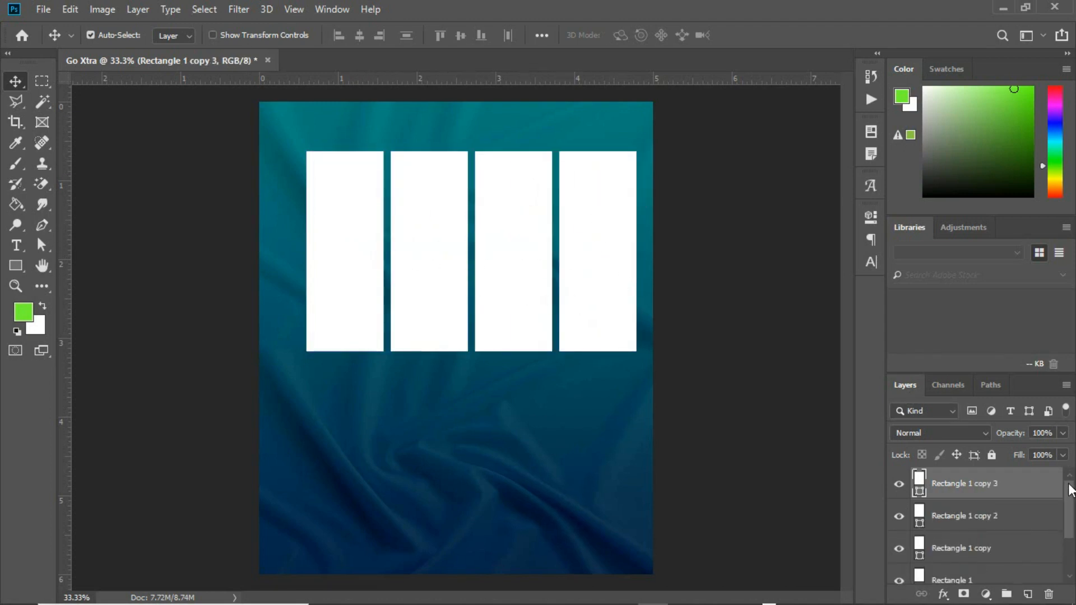
Group all four rectangle layers and type the group name cspeakers.
scroll(1072, 491, down, 1)
shift+click(988, 562)
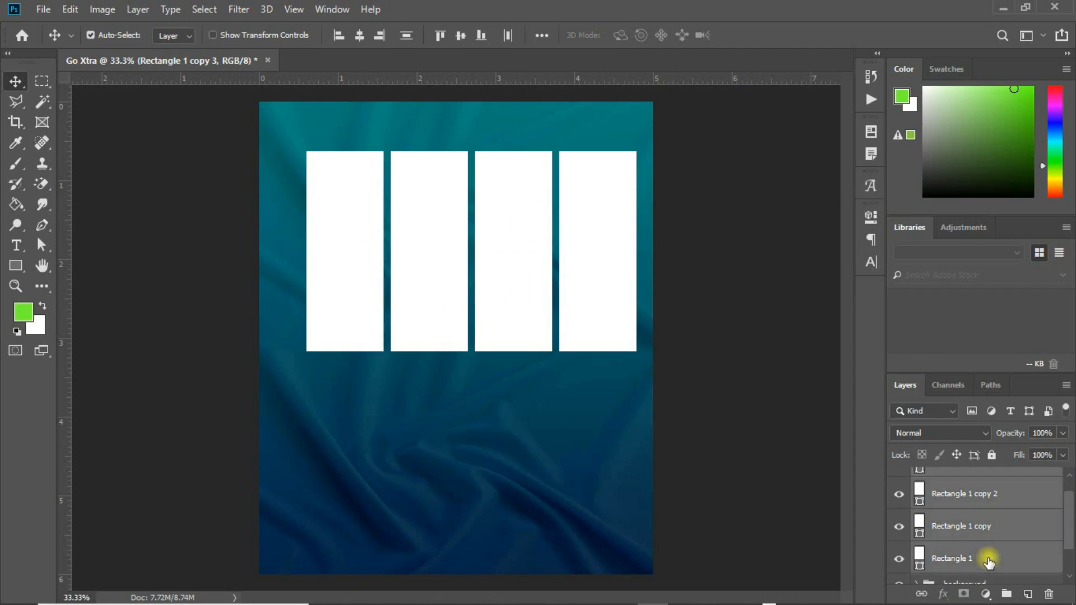
key(ctrl+g)
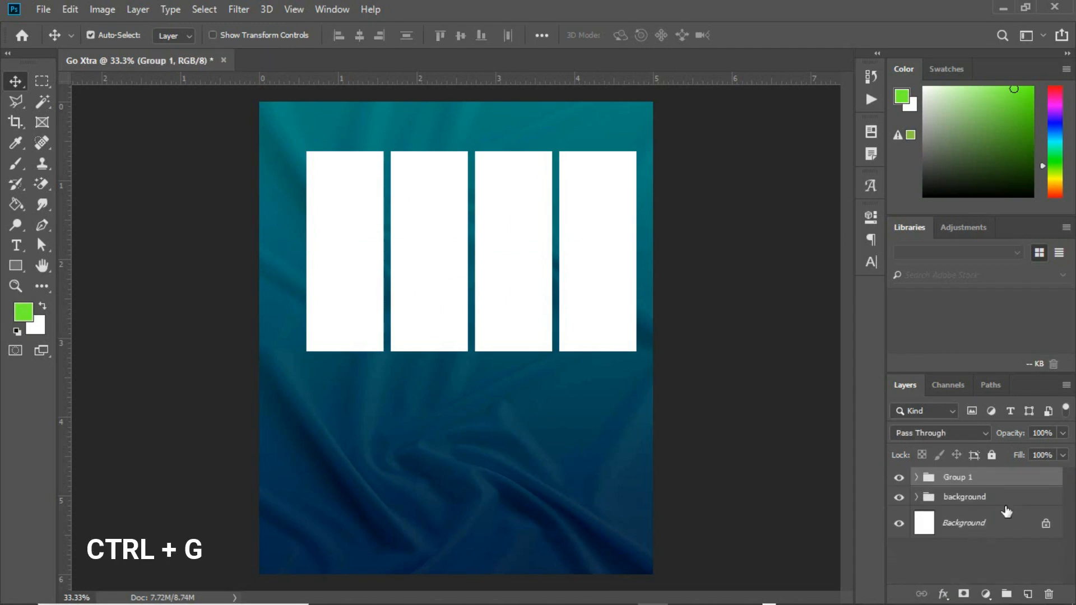
double_click(954, 477)
text(cspeakers)
Confirm the group name cspeakers, then open the Go Extra folder and pick a speaker photo.
key(Return)
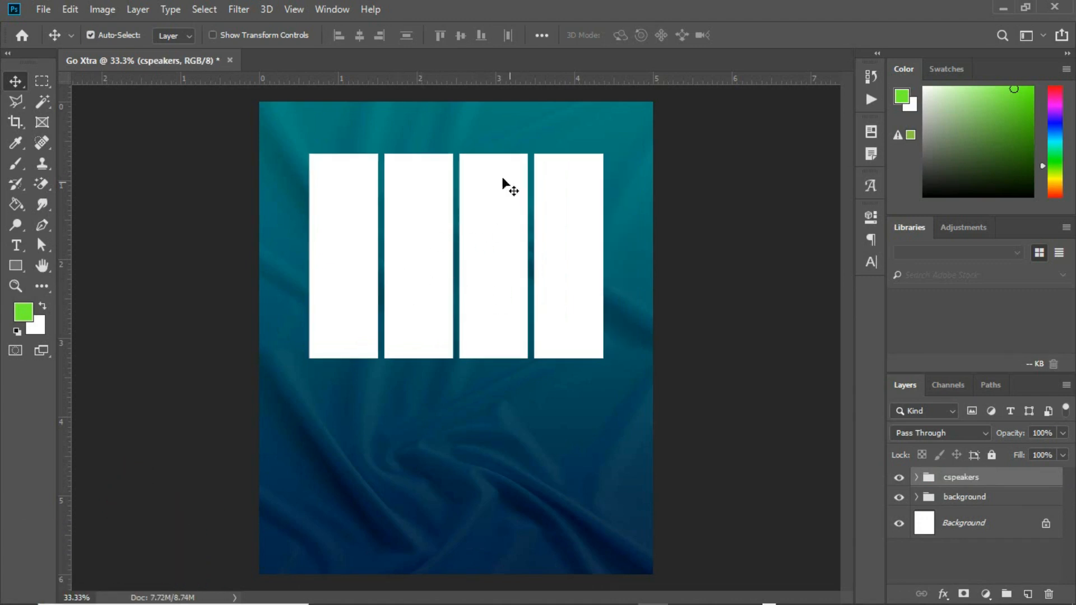
click(353, 256)
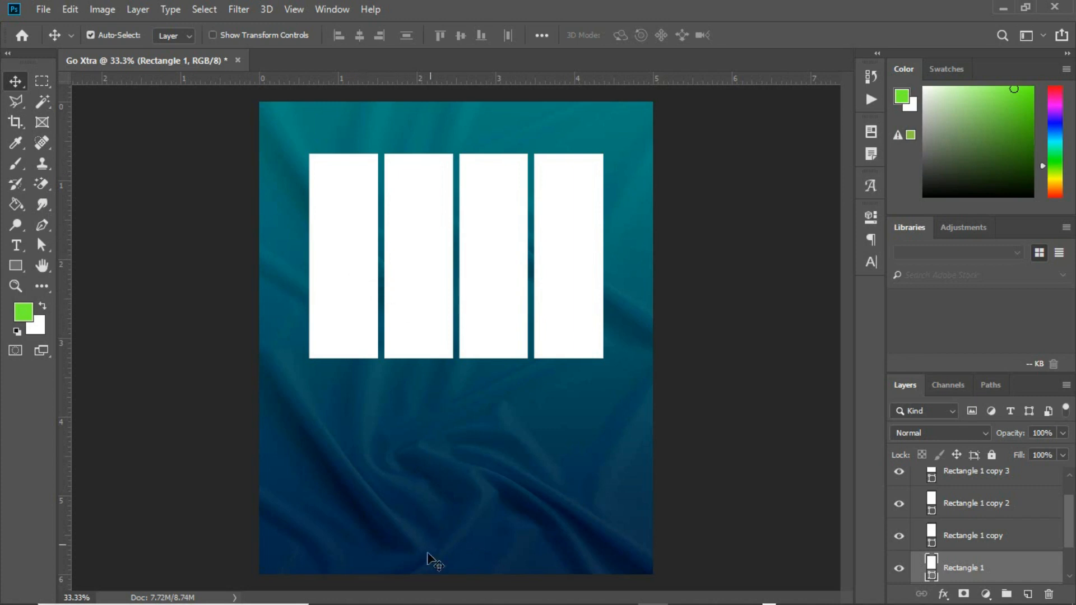
mouse_move(435, 601)
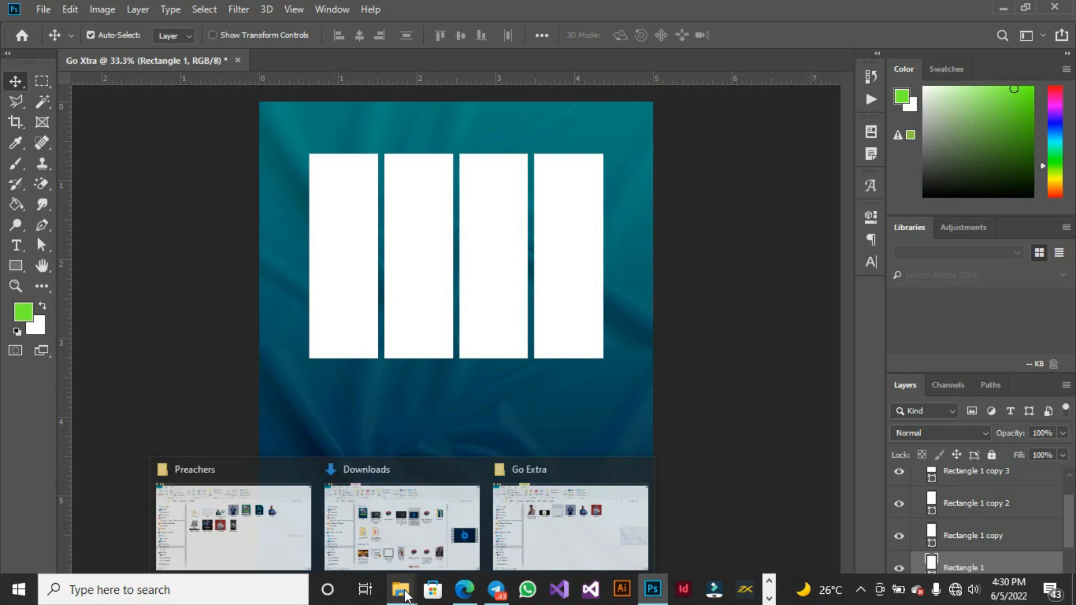
click(511, 536)
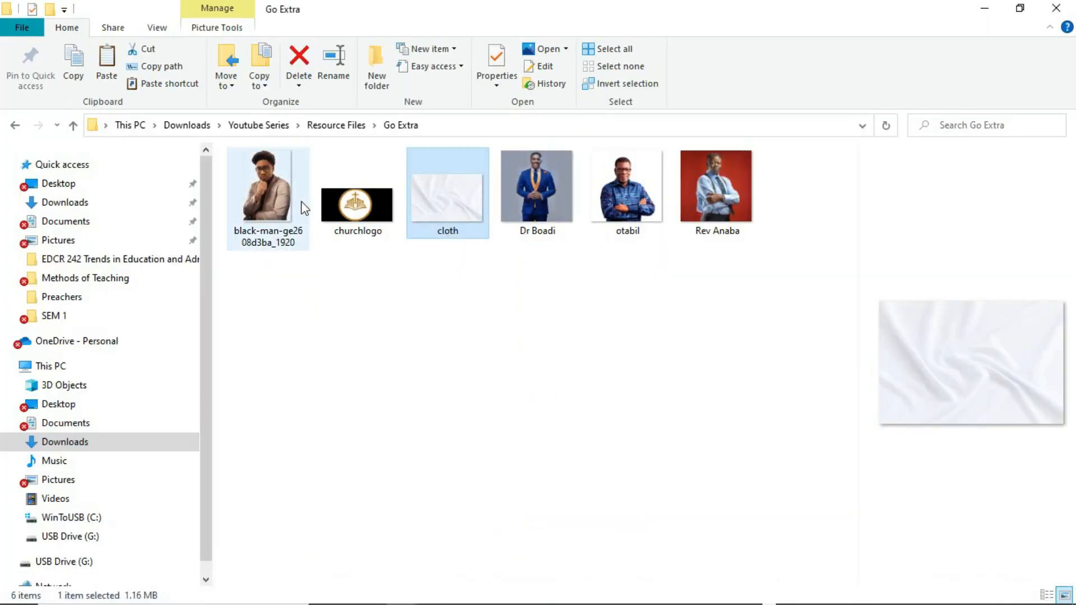
click(283, 191)
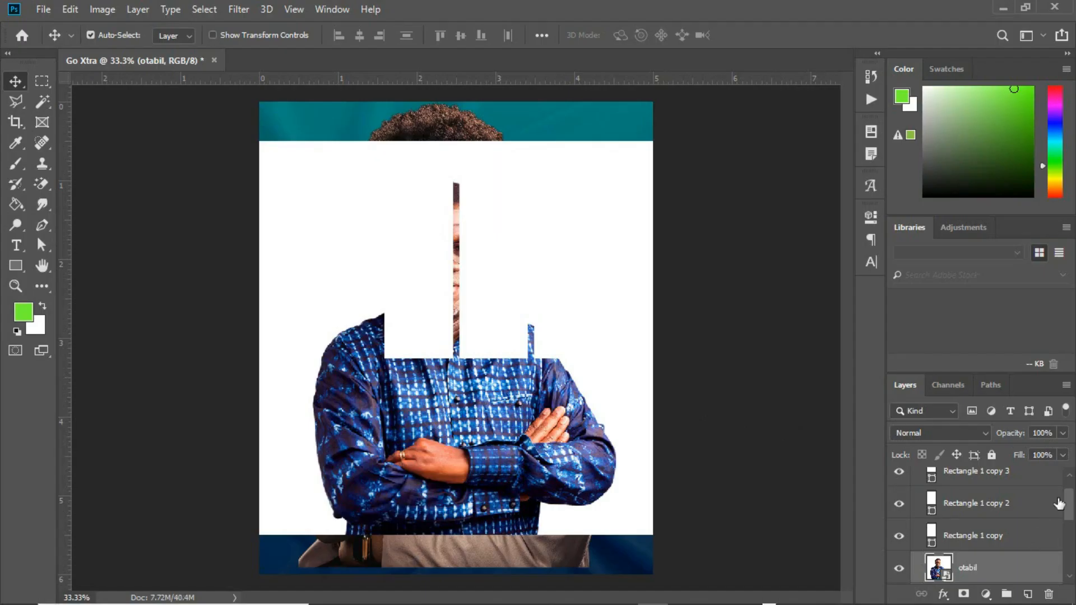
Move the speaker photo layers above the rectangles in the Layers panel.
drag(1066, 503, 1070, 545)
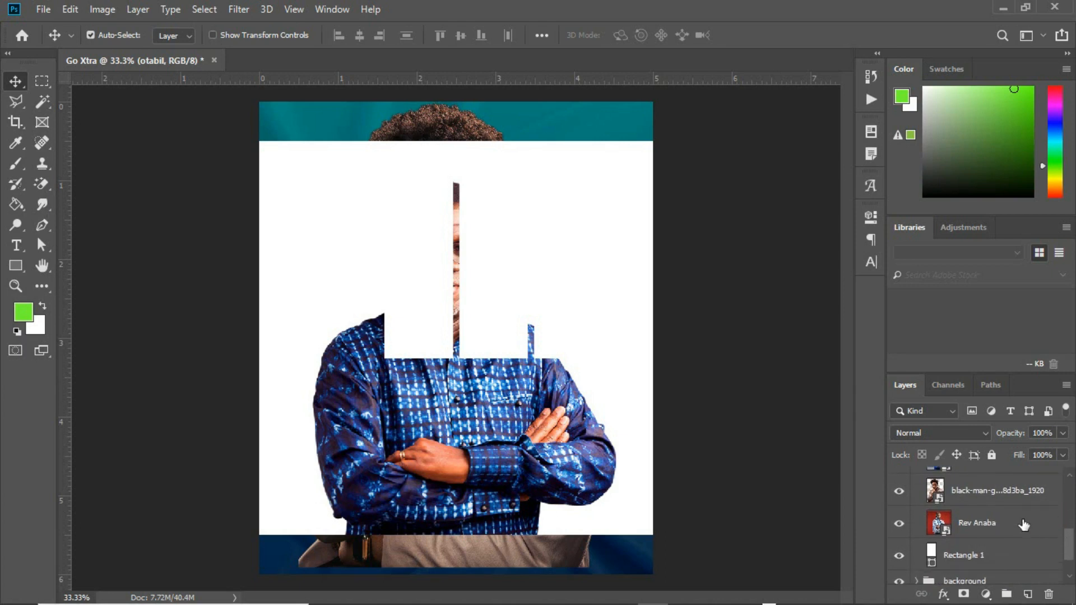
click(998, 523)
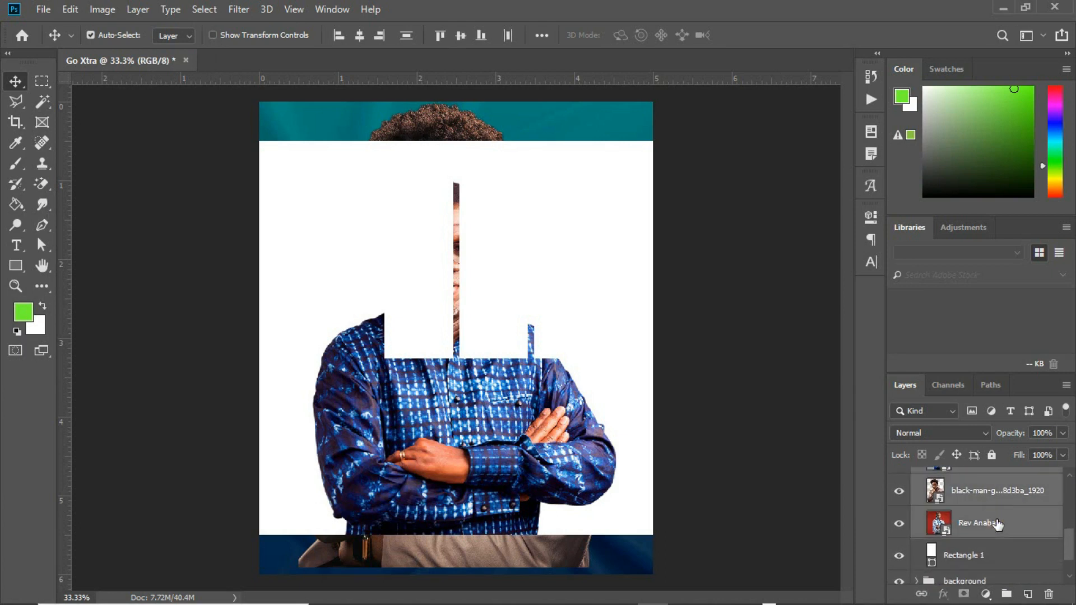
mouse_move(995, 522)
mouse_down()
mouse_move(995, 453)
mouse_move(996, 518)
mouse_move(986, 513)
mouse_up()
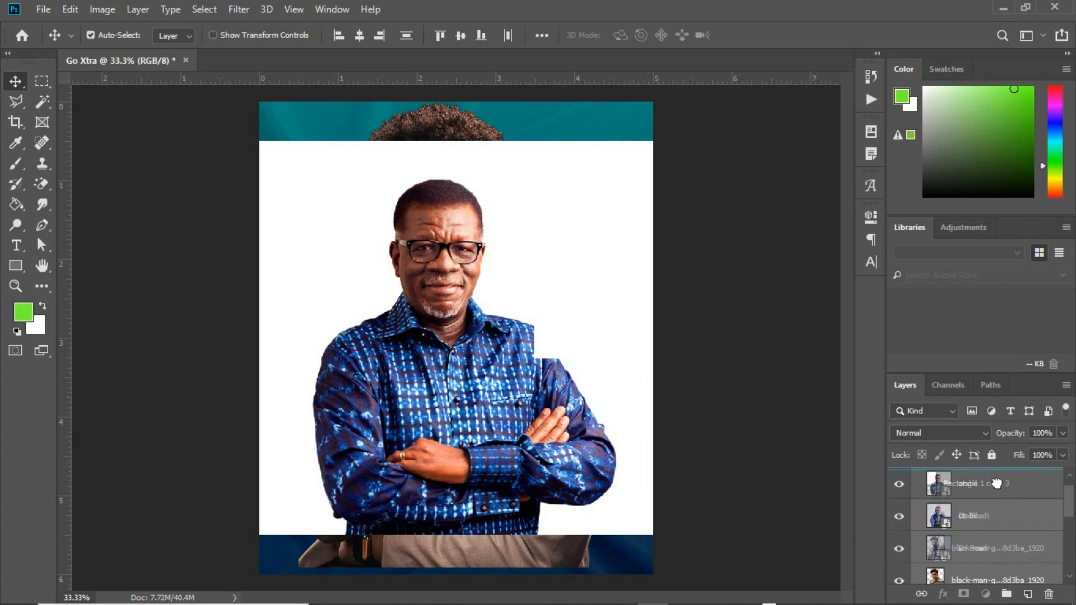
scroll(999, 485, down, 1)
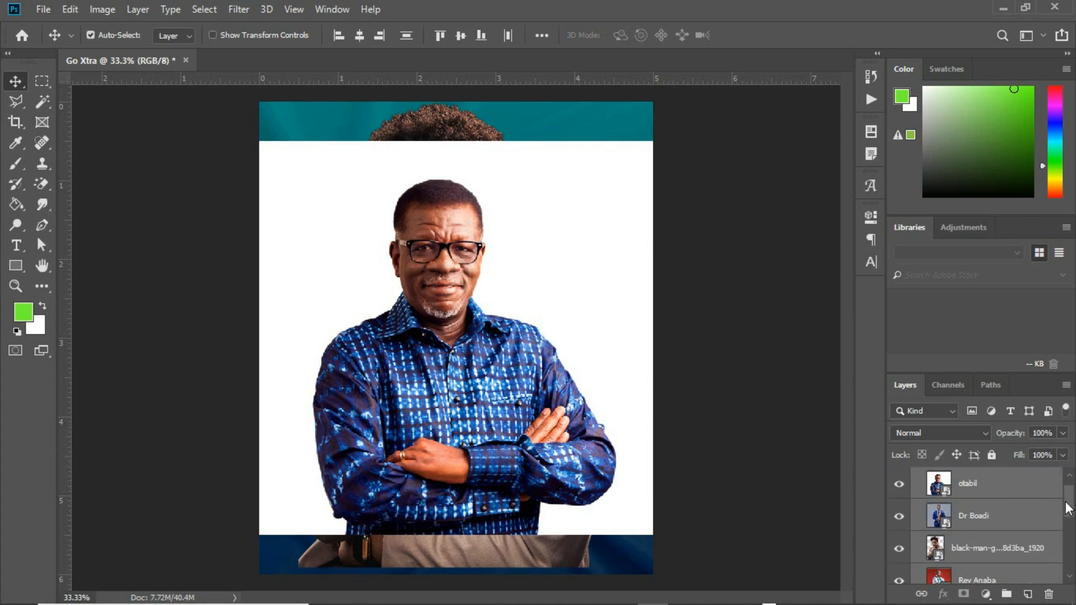
scroll(1064, 497, up, 1)
drag(1069, 498, 1070, 532)
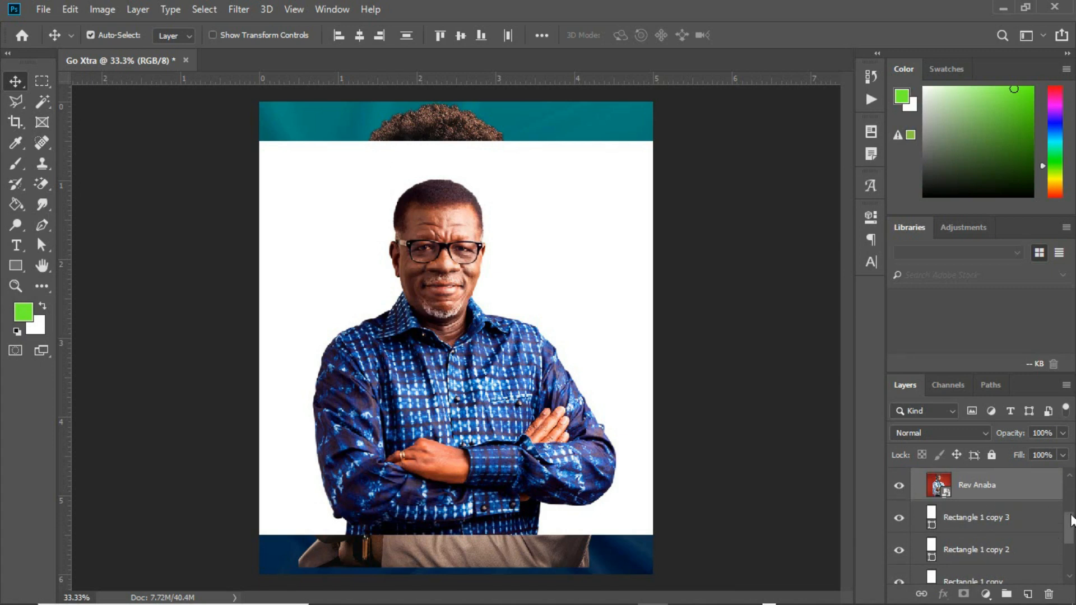
drag(1069, 521, 1070, 493)
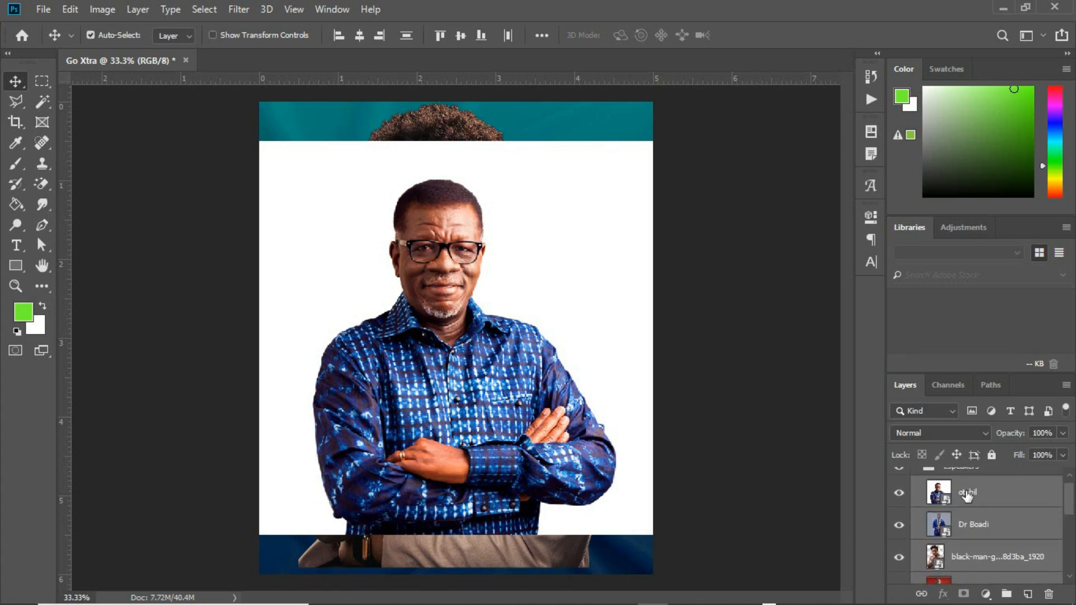
Hide three speaker photos, leaving only the red-backdrop portrait visible.
click(899, 492)
click(899, 524)
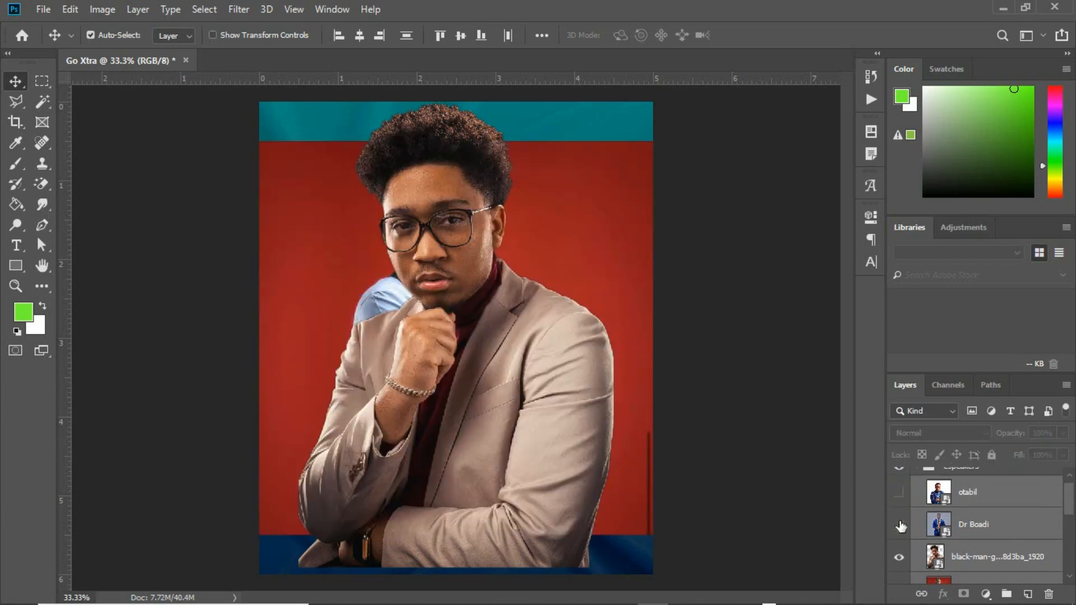
click(899, 556)
drag(1070, 496, 1071, 520)
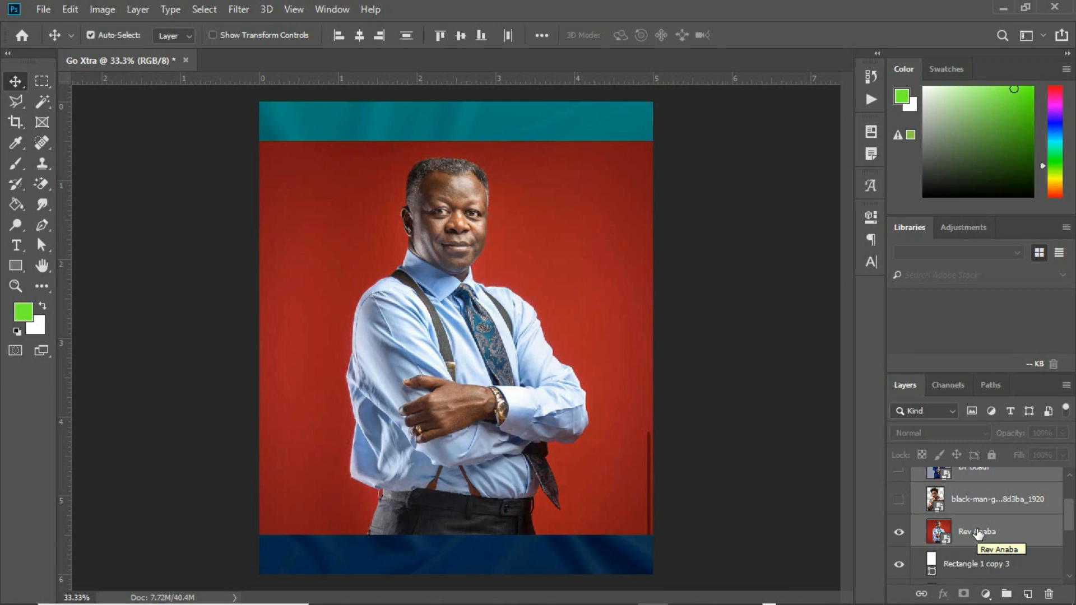
Clip the red-backdrop speaker photo into the fourth rectangle so the face shows.
click(1002, 541)
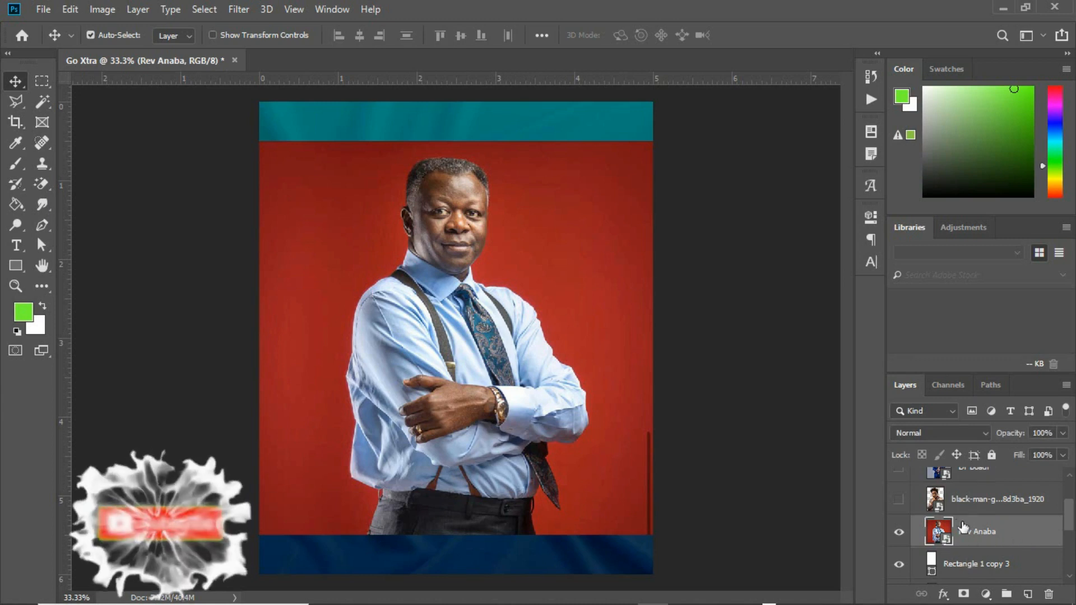
right_click(988, 529)
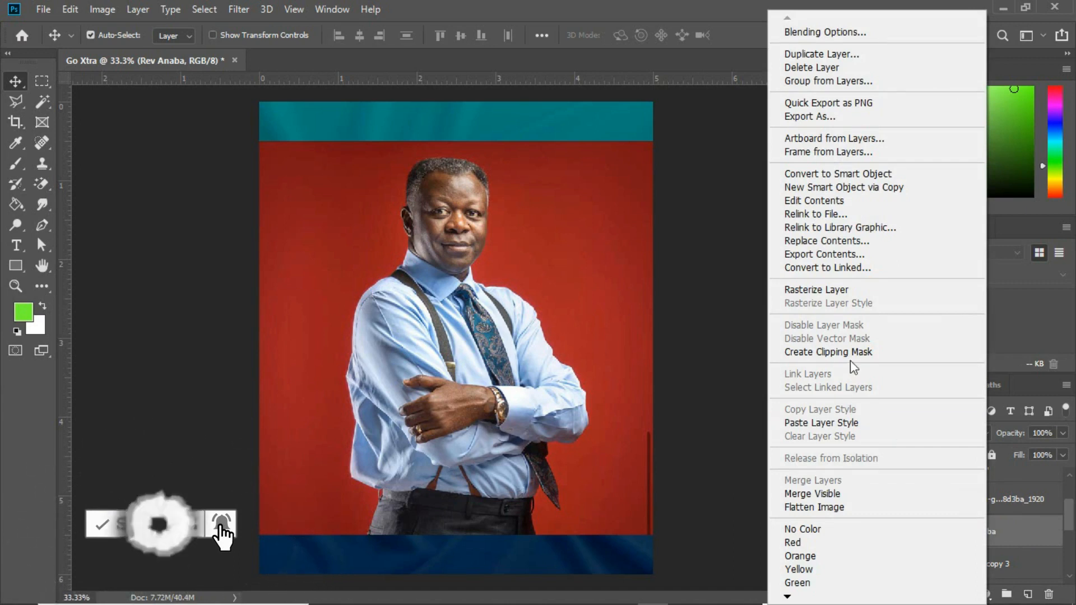
click(822, 353)
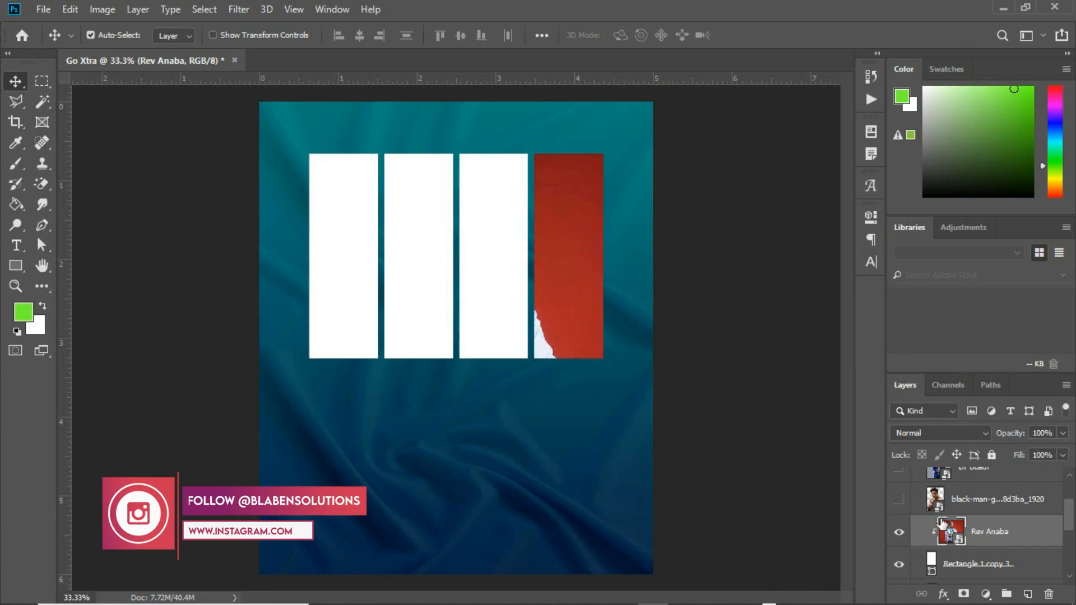
click(581, 220)
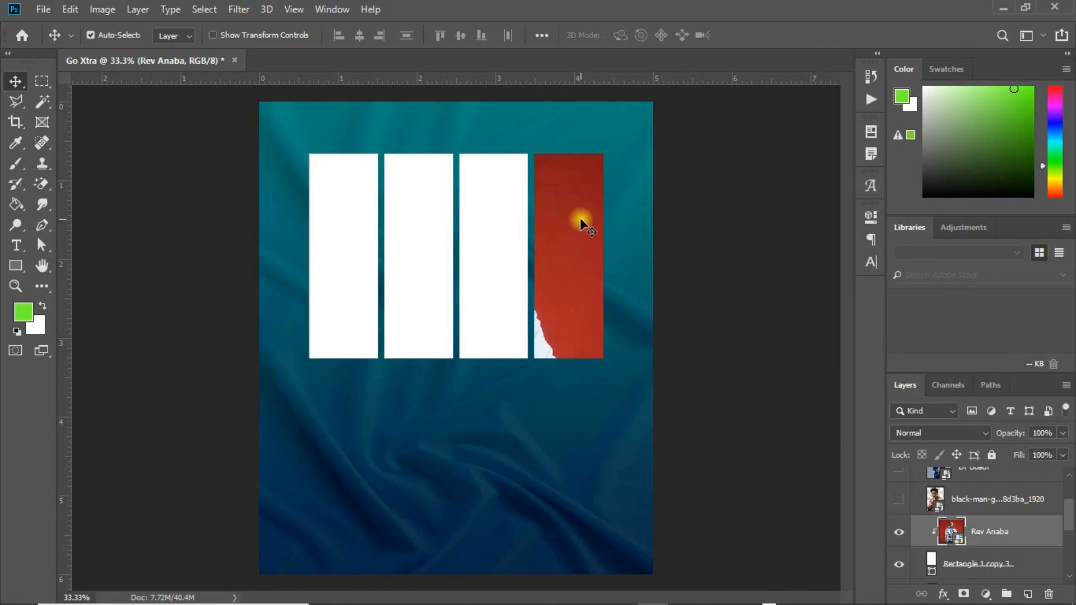
drag(581, 221, 696, 180)
drag(695, 181, 591, 208)
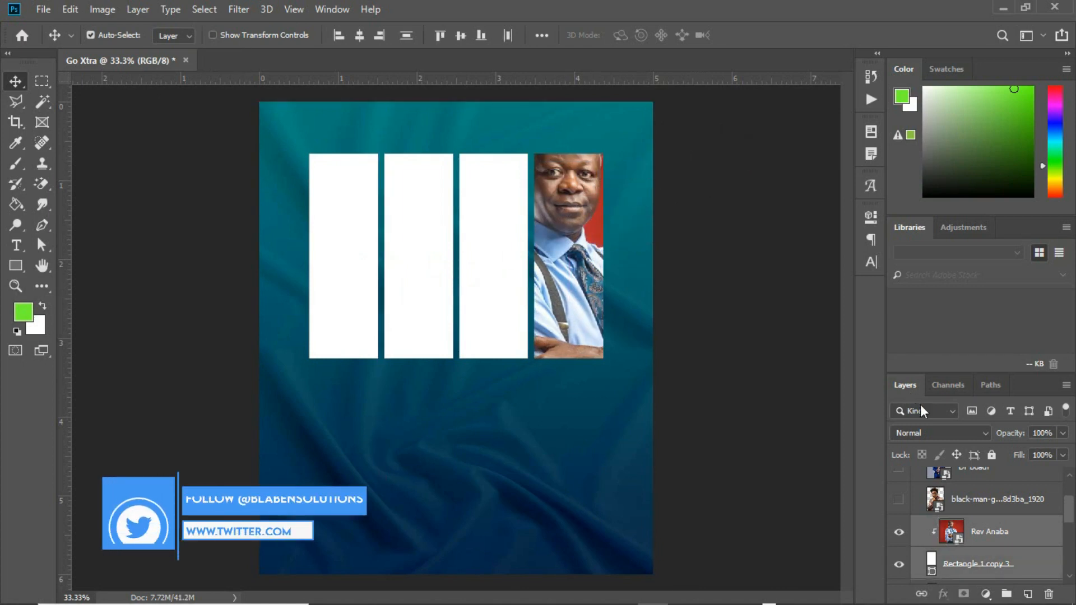
Scale the red-backdrop photo down to fit the fourth strip and flip it horizontally.
click(1001, 536)
key(ctrl+t)
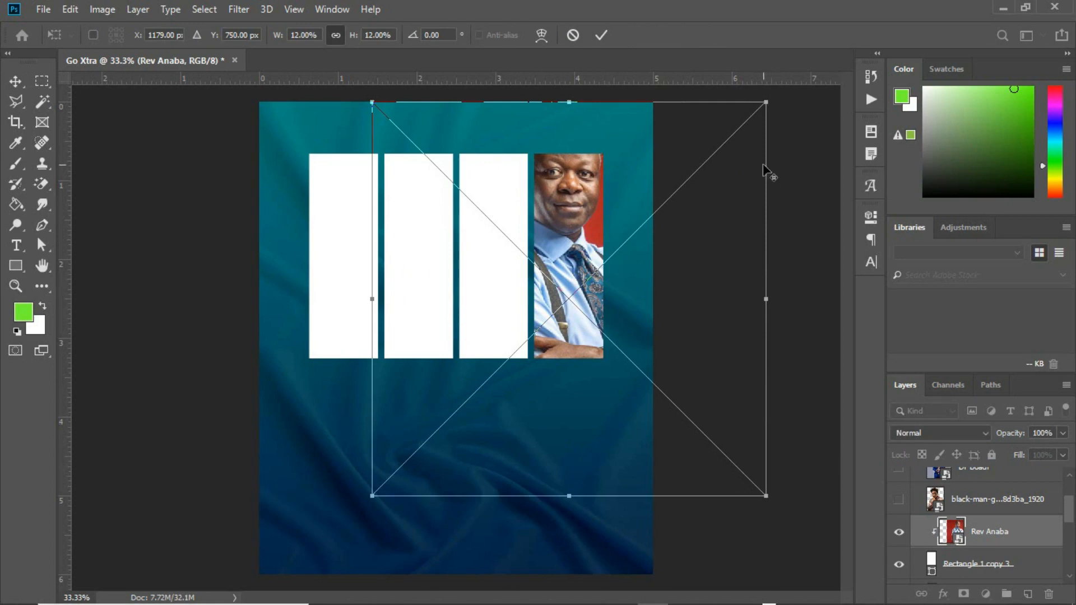
drag(766, 102, 660, 148)
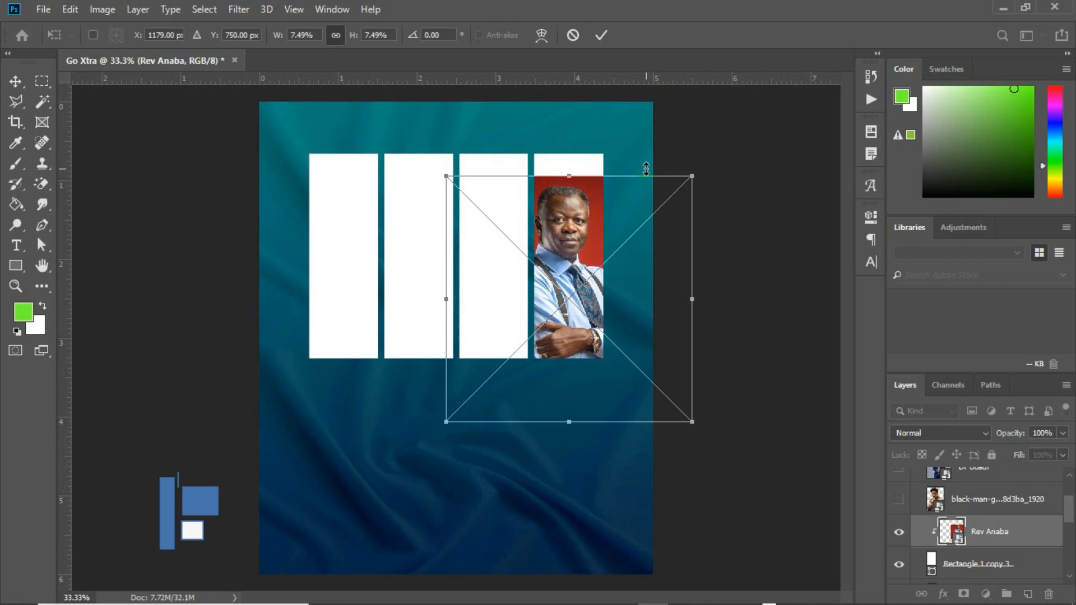
drag(640, 203, 641, 193)
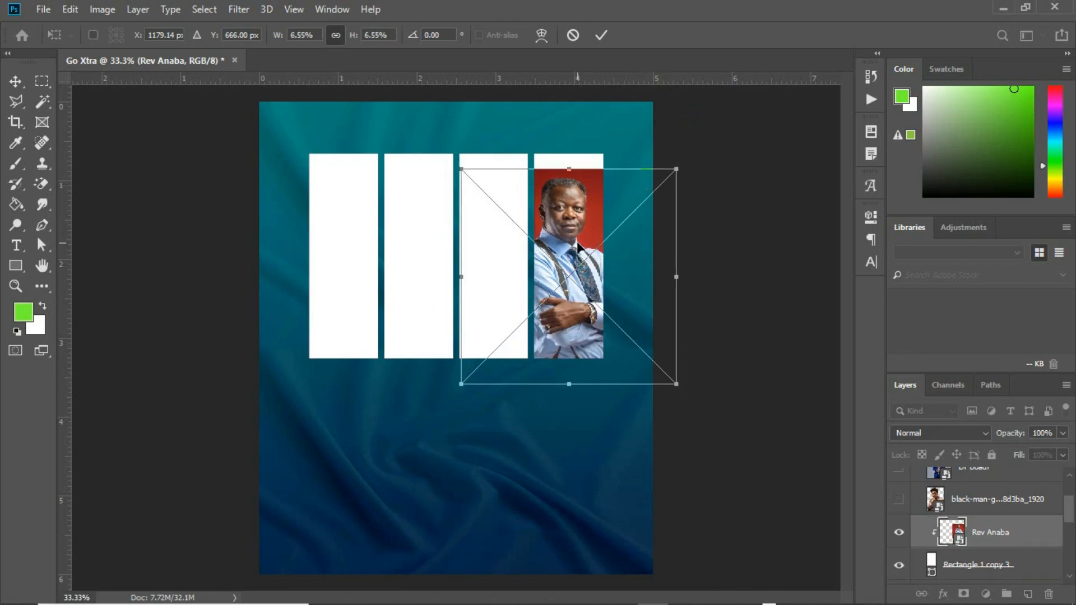
click(564, 241)
right_click(565, 239)
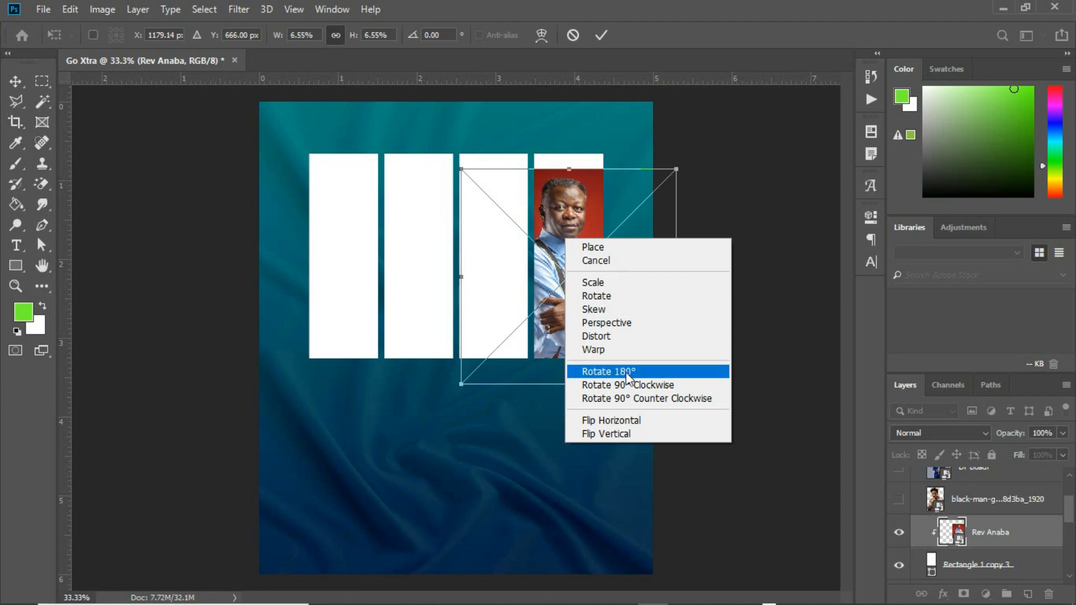
click(624, 420)
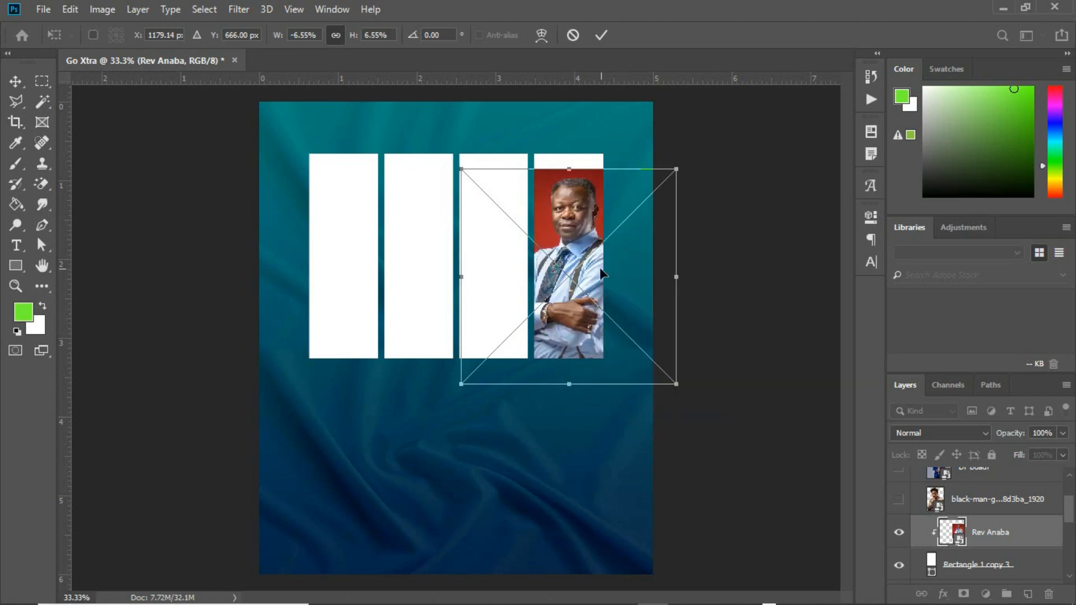
key(Return)
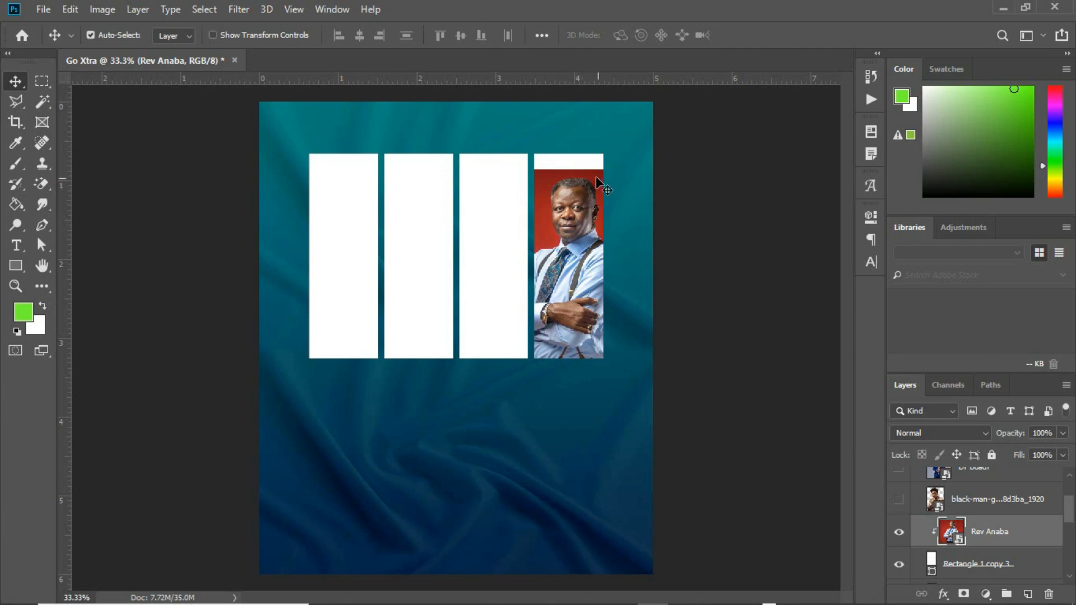
Fill the Rectangle 1 copy 3 strip with dark red sampled from the photo's backdrop.
click(931, 567)
double_click(932, 567)
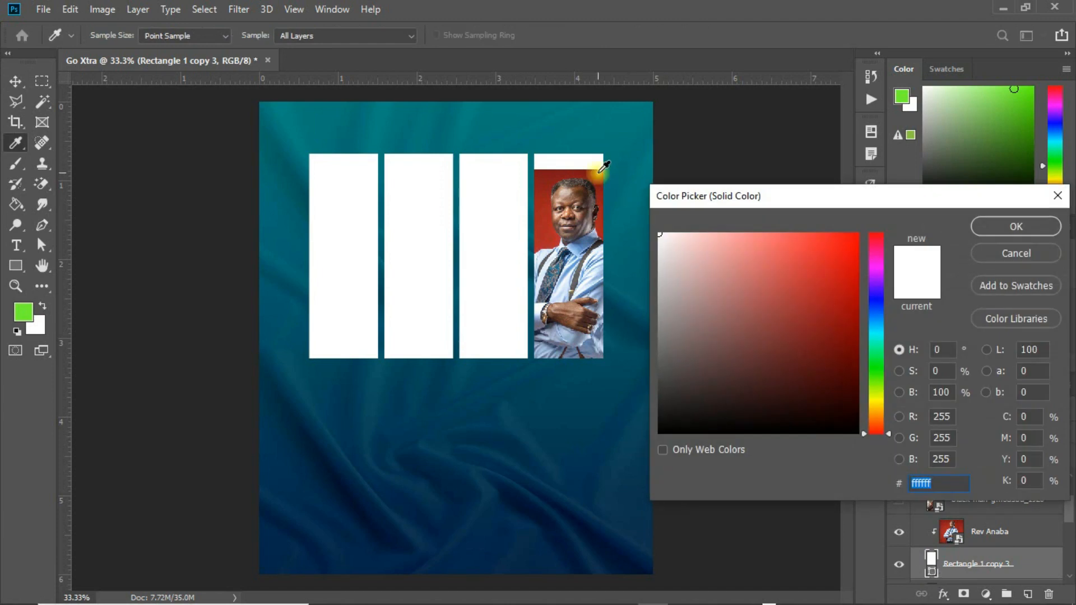
click(598, 175)
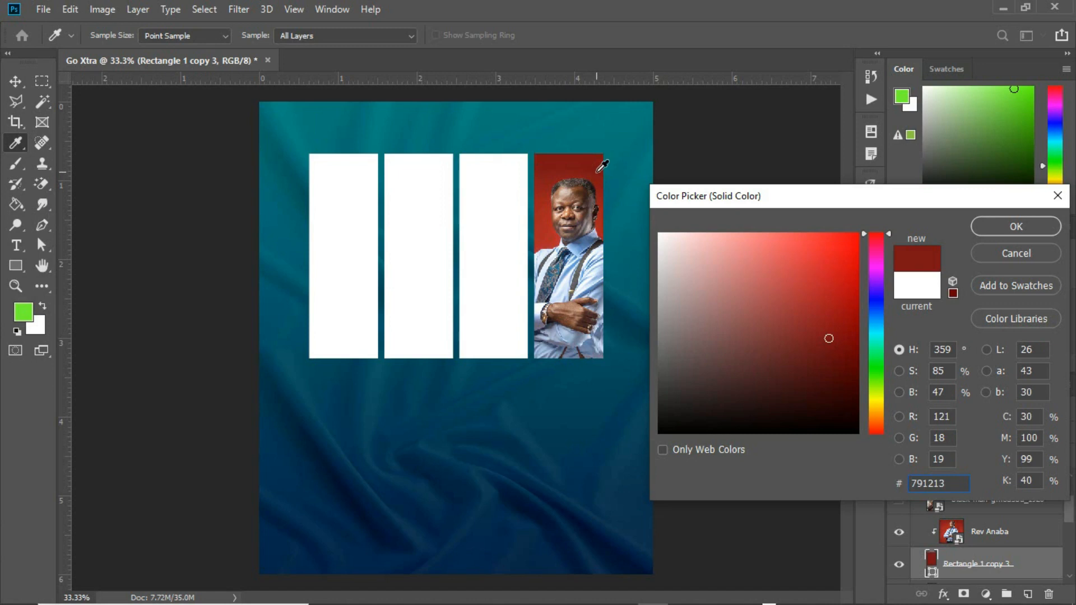
click(597, 171)
click(596, 174)
click(1035, 226)
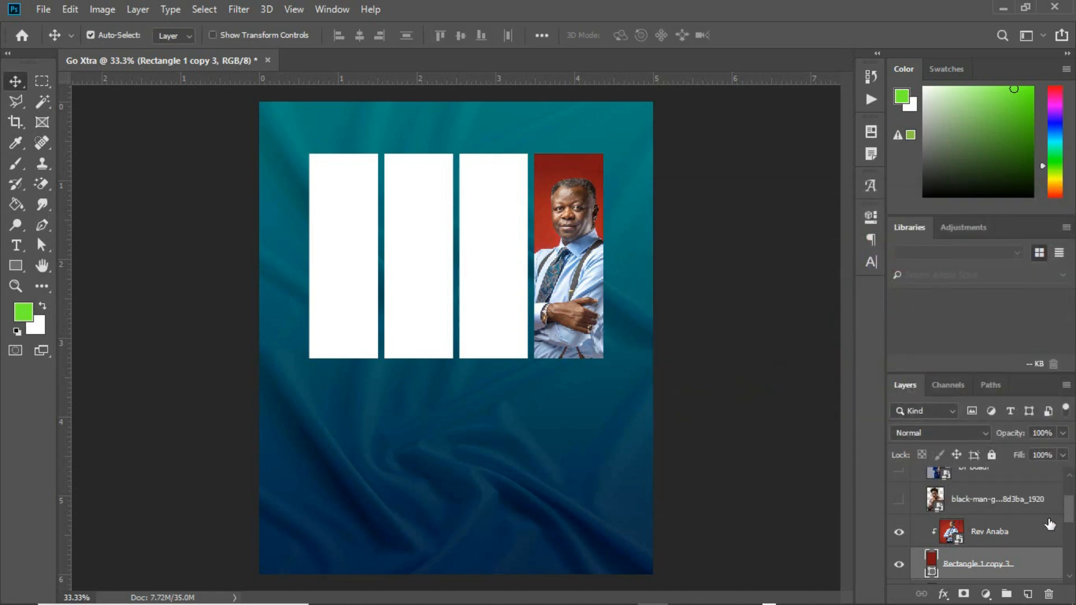
mouse_move(1069, 510)
mouse_down()
mouse_move(1072, 501)
mouse_move(1072, 513)
mouse_up()
Show the beige-suited man's photo, stack it above Rectangle 1 and clip it there.
click(900, 487)
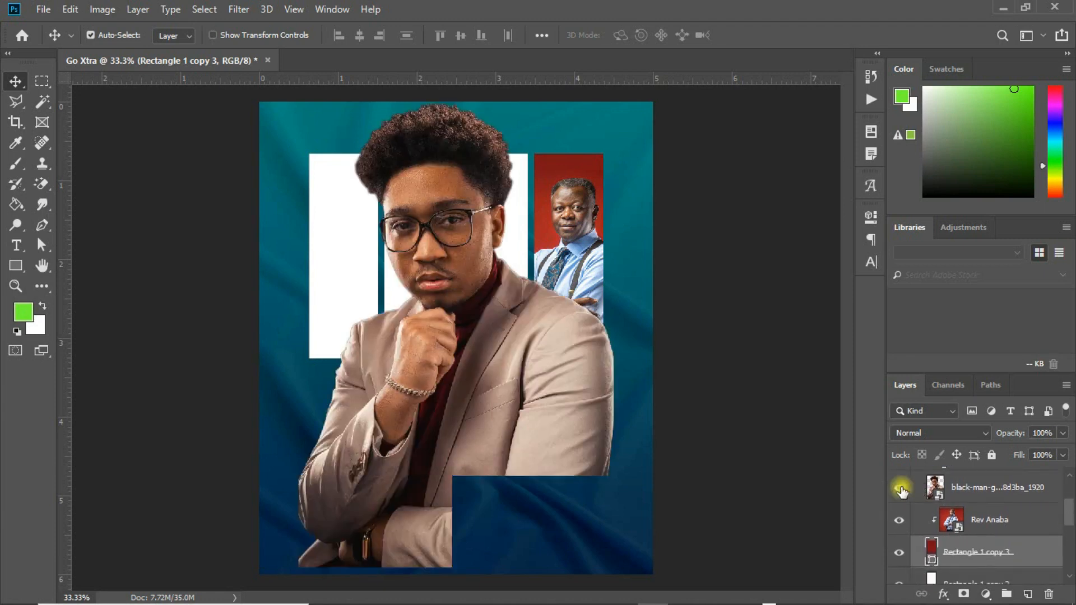
drag(516, 395, 458, 348)
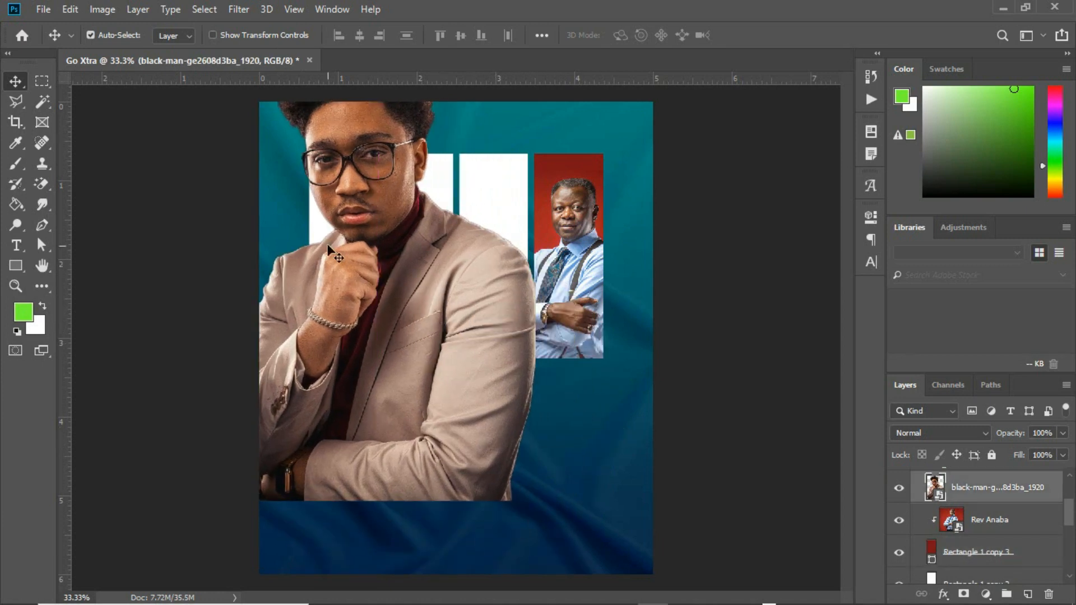
click(315, 225)
drag(1068, 539, 1068, 515)
scroll(1035, 538, down, 2)
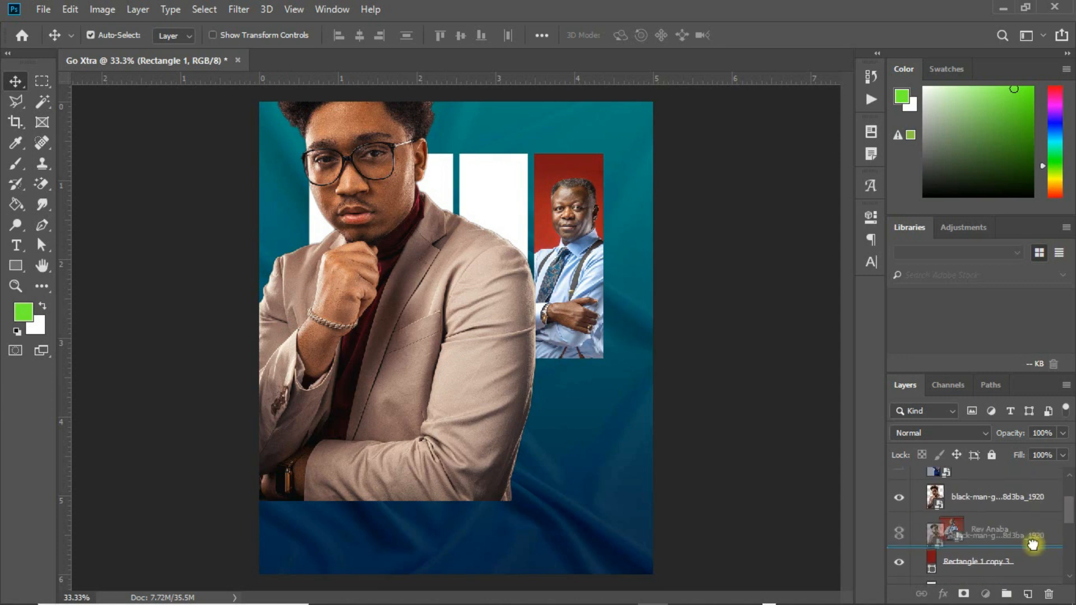
mouse_move(1020, 600)
drag(1022, 602, 1025, 505)
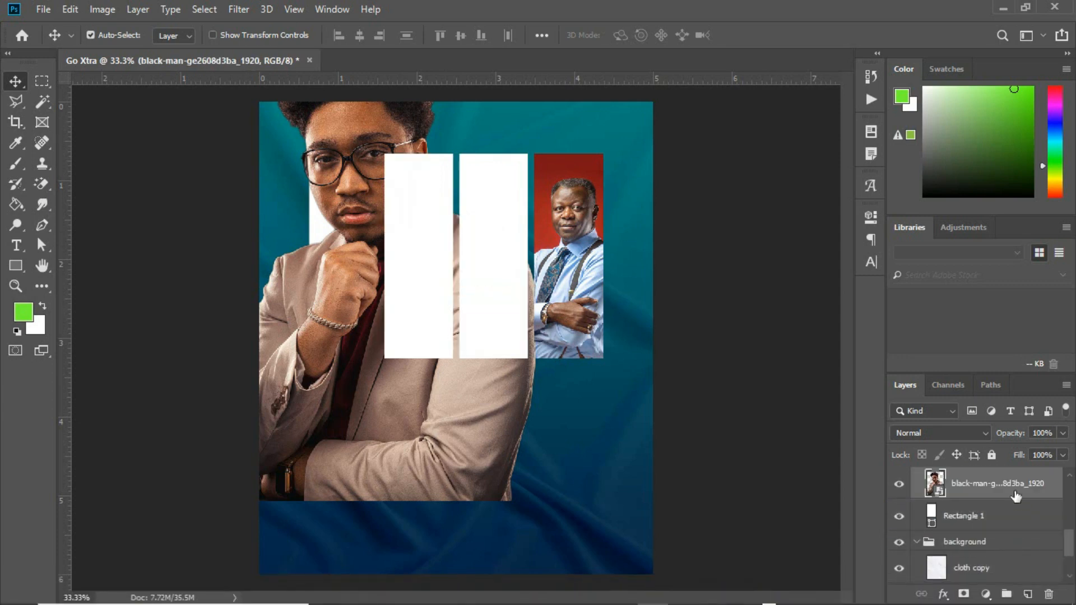
right_click(1013, 487)
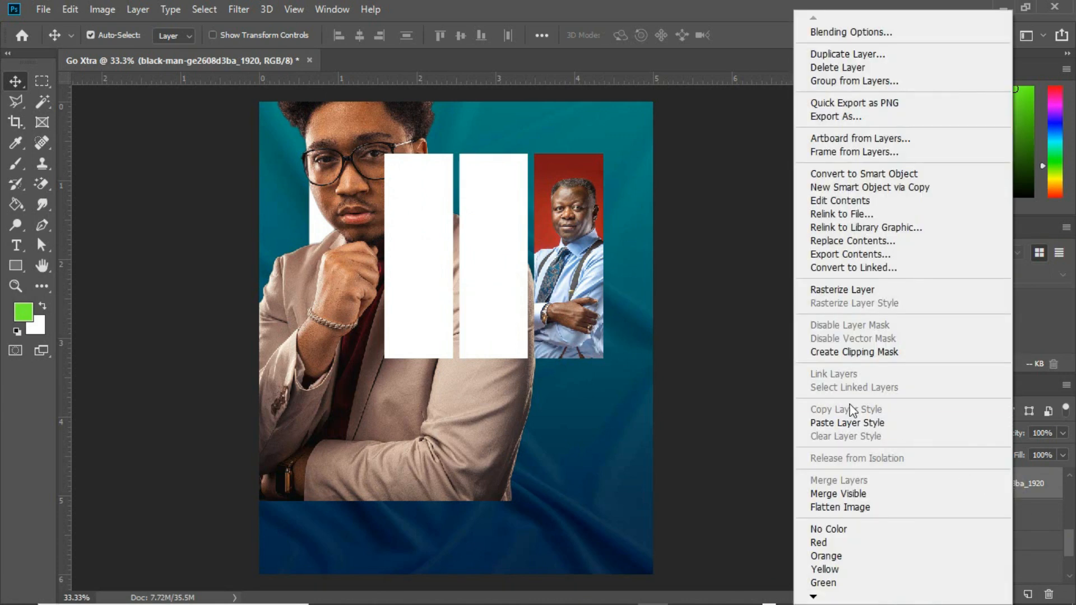
click(855, 358)
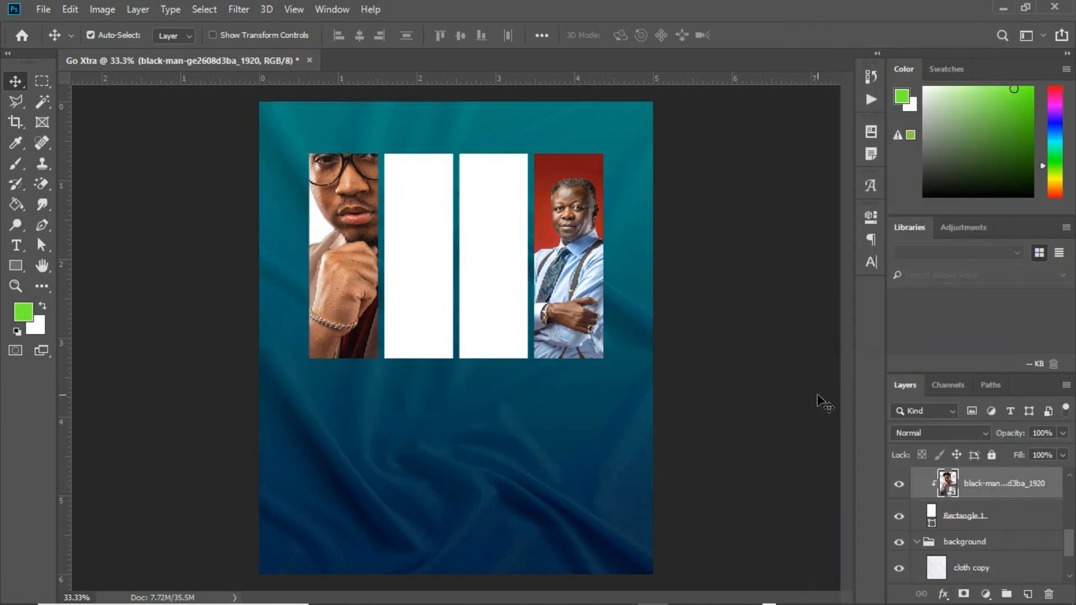
Shrink and horizontally flip the man's photo to fit the leftmost strip.
key(ctrl+t)
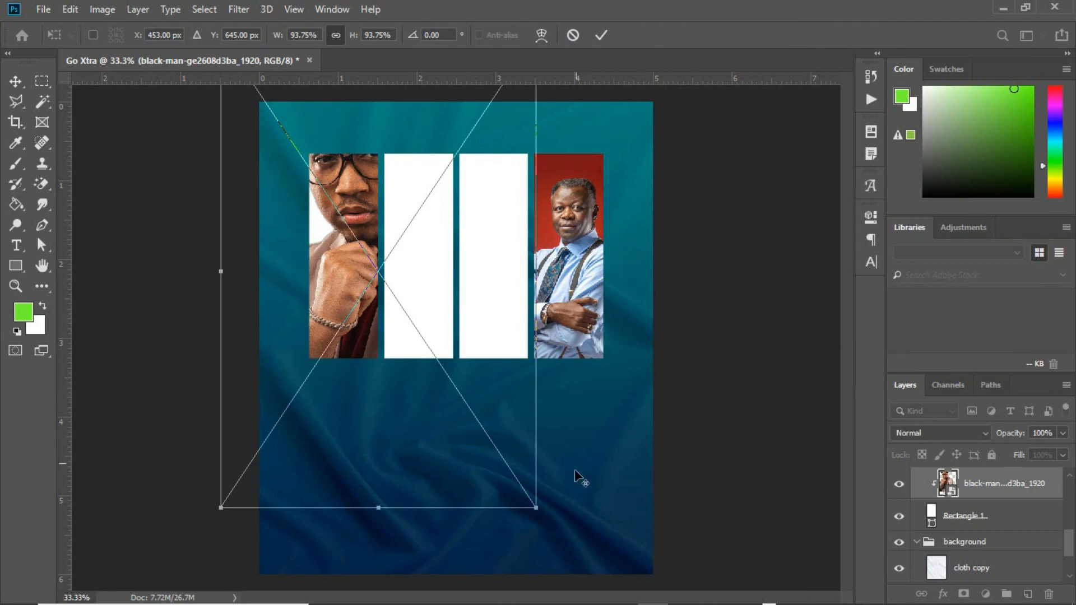
drag(536, 507, 416, 388)
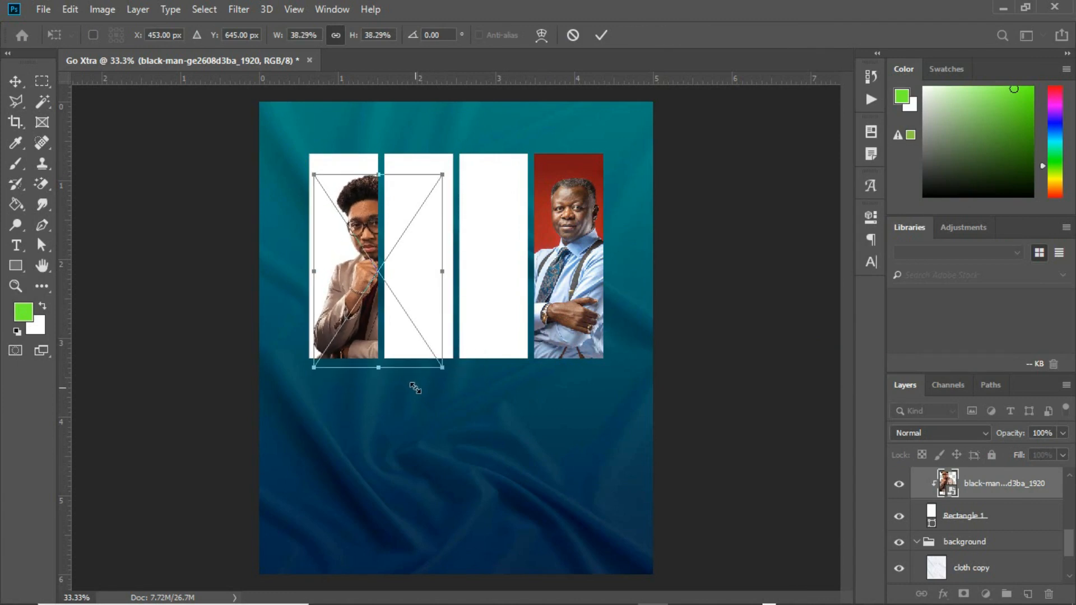
right_click(372, 310)
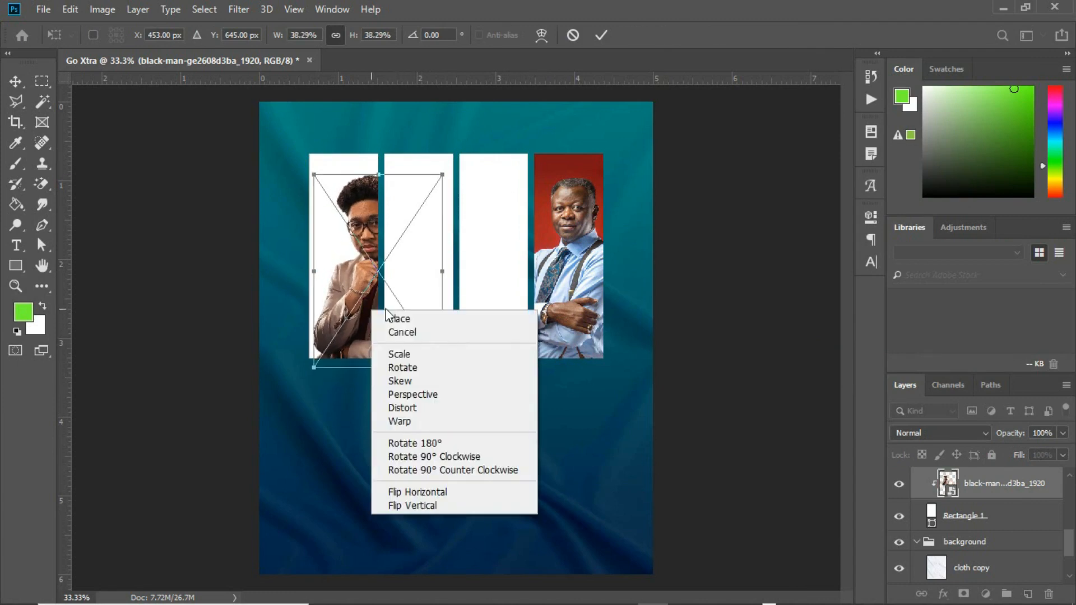
click(449, 492)
mouse_move(349, 233)
mouse_down()
mouse_move(328, 230)
mouse_move(348, 245)
mouse_up()
key(Return)
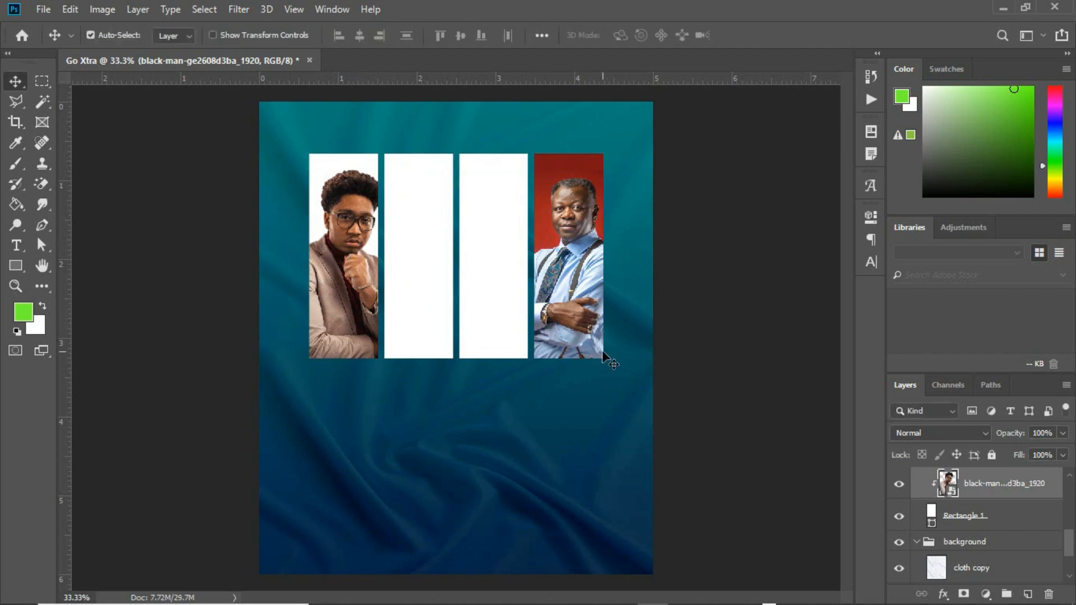
click(917, 540)
drag(1073, 558, 1068, 503)
click(995, 523)
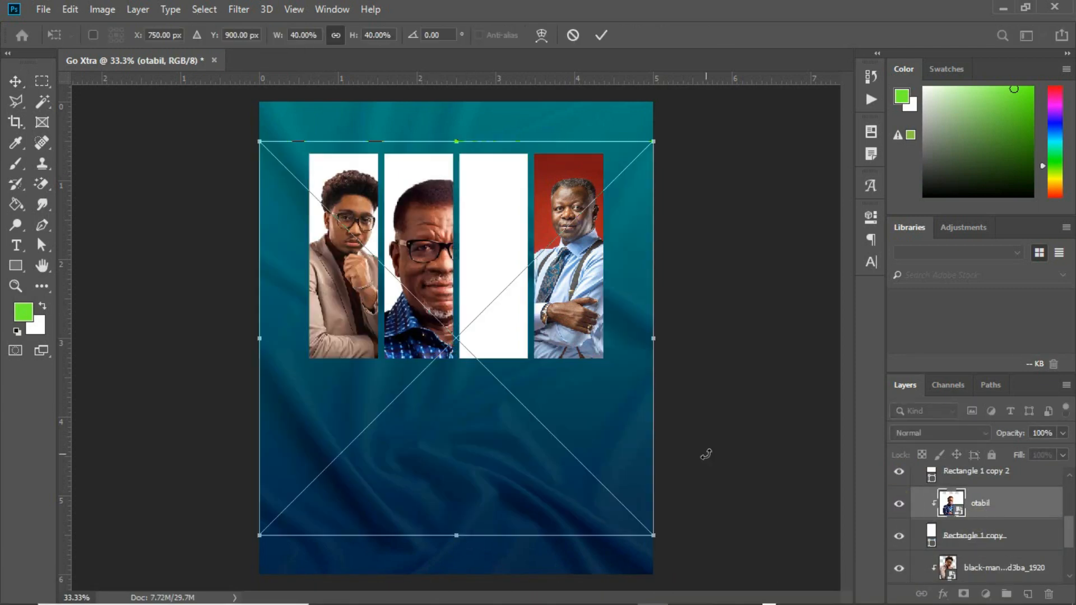
Move the patterned-shirt photo into the second strip.
drag(704, 452, 527, 207)
drag(460, 279, 441, 200)
key(Return)
Stack the pinstripe-suit photo above Rectangle 1 copy 2, clip it, and scale it into place.
drag(1068, 530, 1069, 503)
drag(1013, 504, 974, 489)
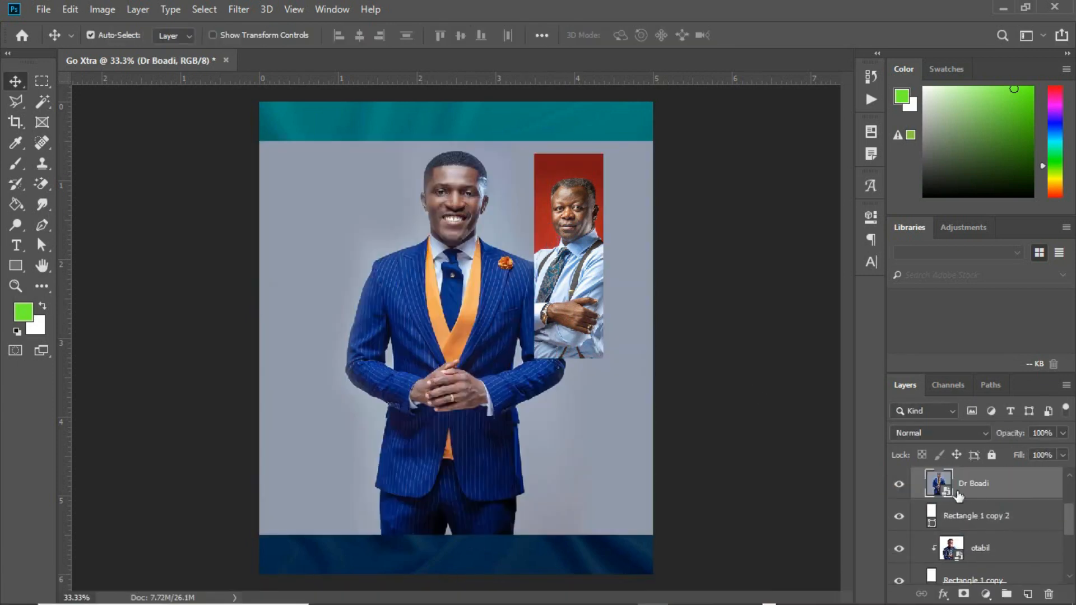
alt+click(973, 499)
key(ctrl+t)
drag(259, 535, 357, 480)
drag(502, 311, 541, 269)
key(Return)
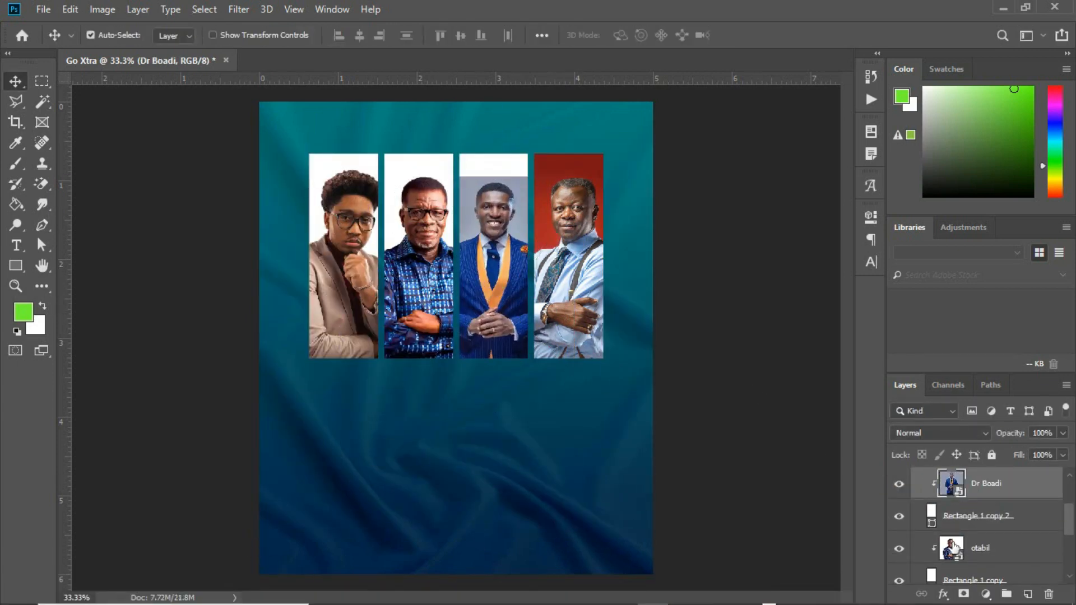
double_click(930, 514)
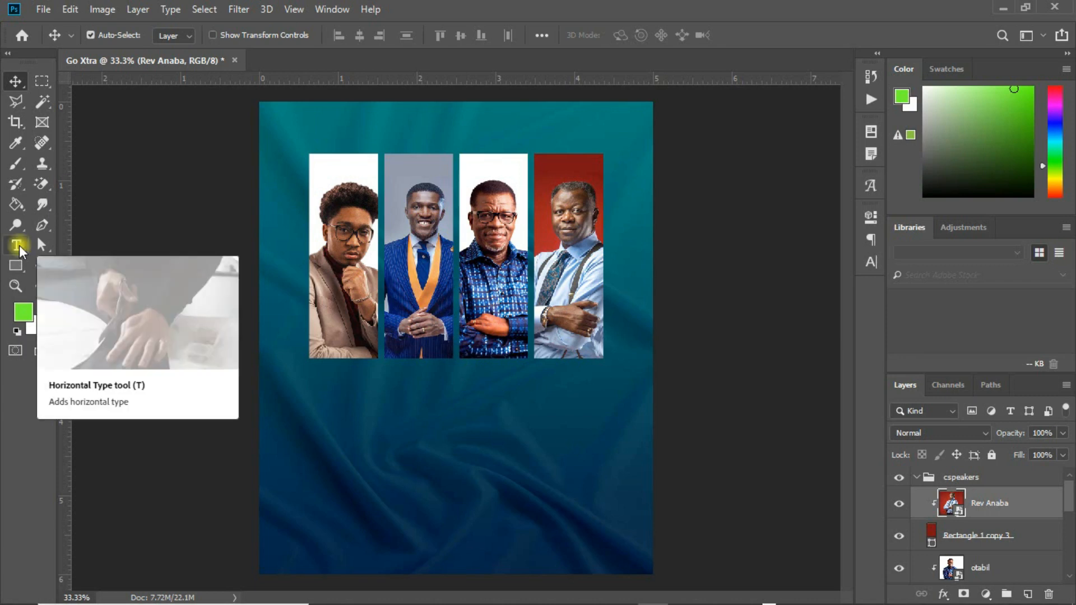
Type 'Extra' below the photos and set it in Gotham Ultra Italic.
click(19, 246)
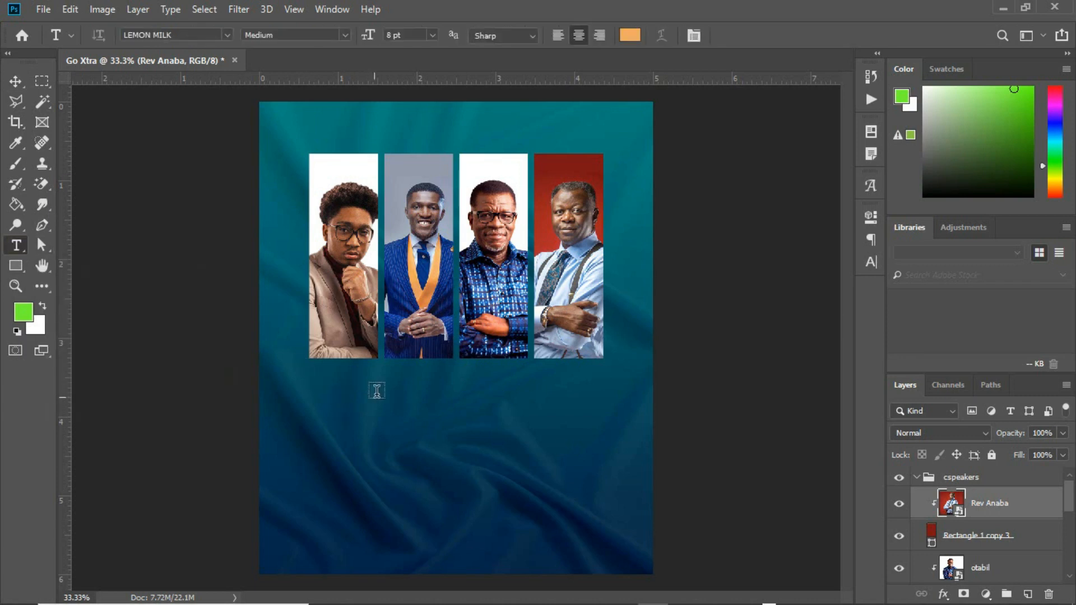
click(365, 418)
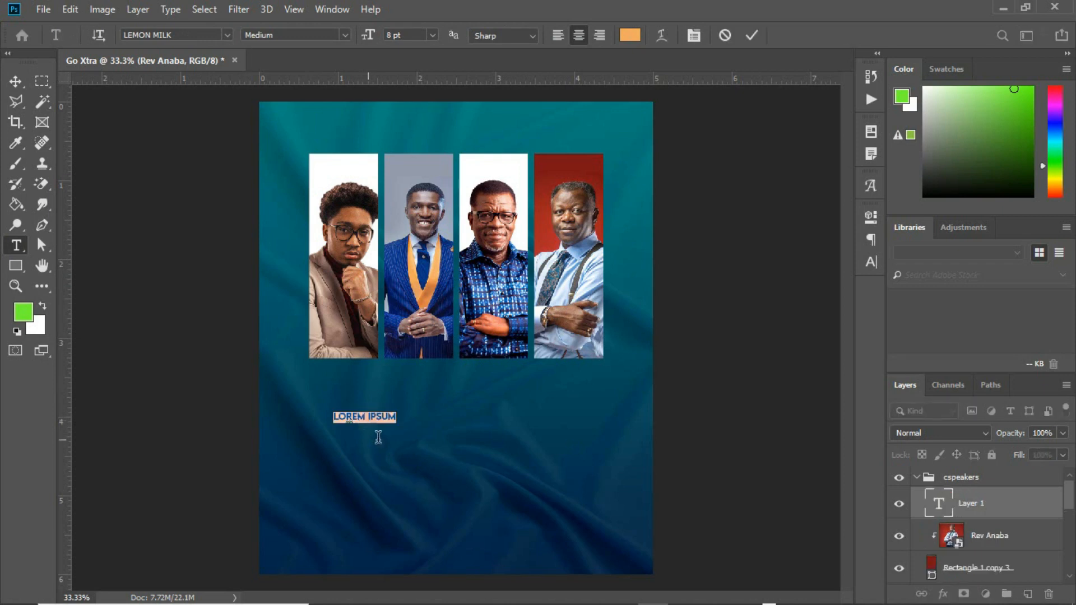
text(Extra)
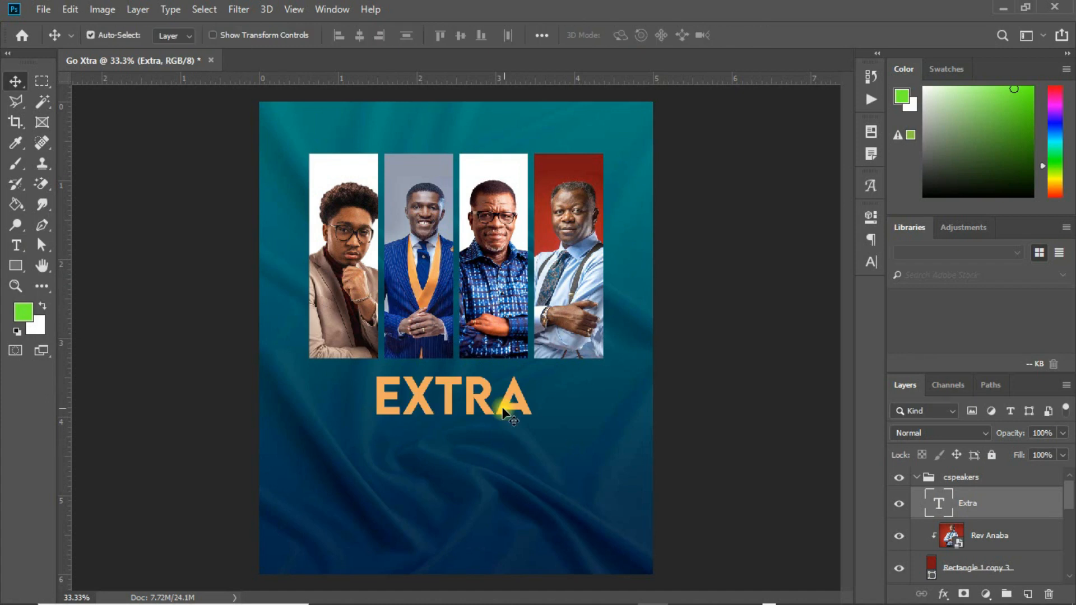
drag(503, 411, 500, 419)
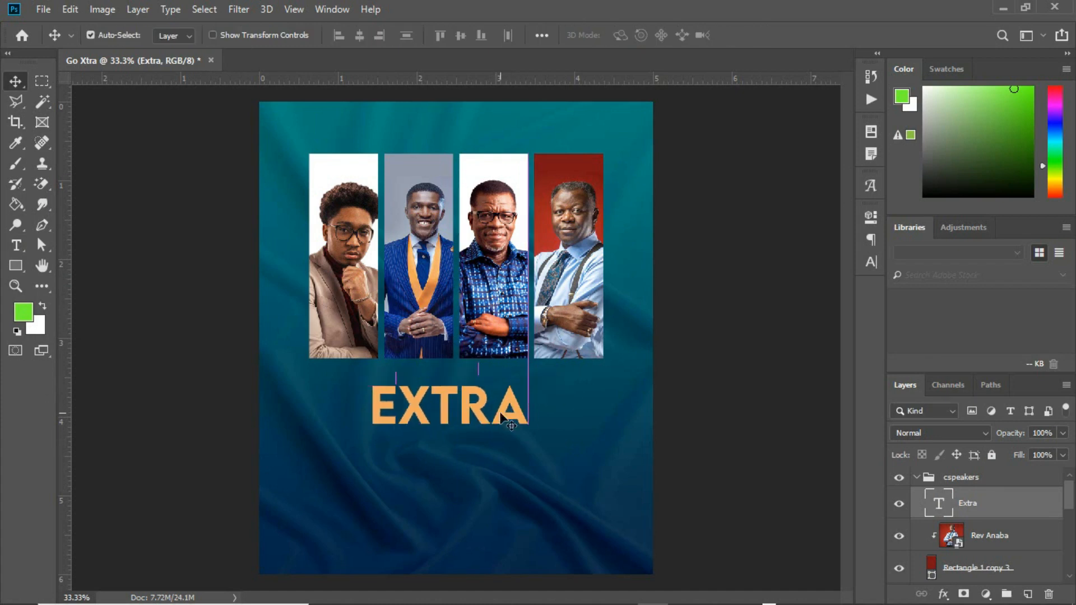
click(873, 261)
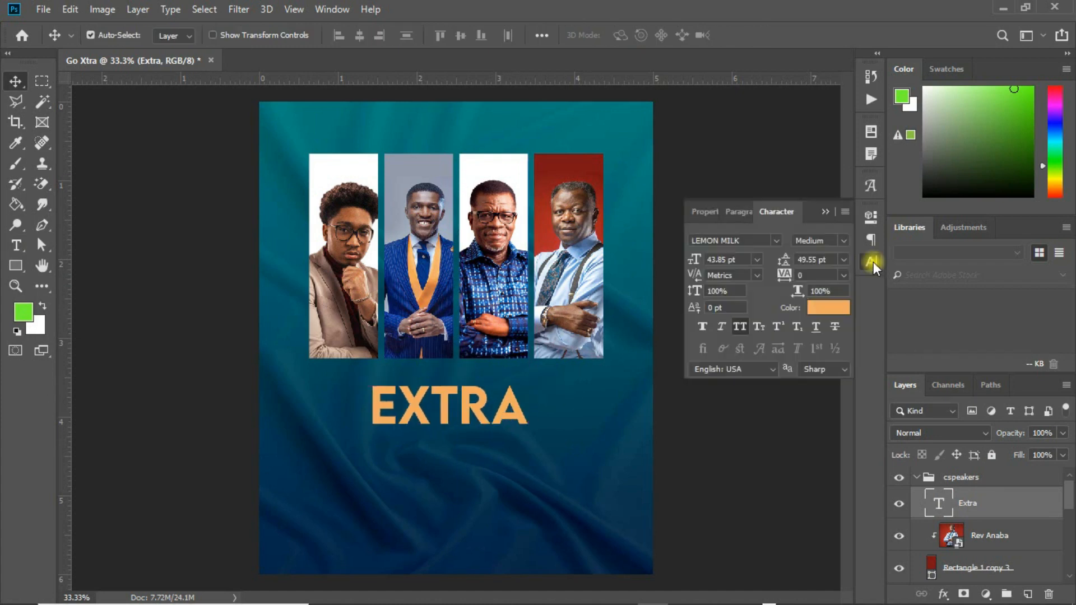
click(773, 240)
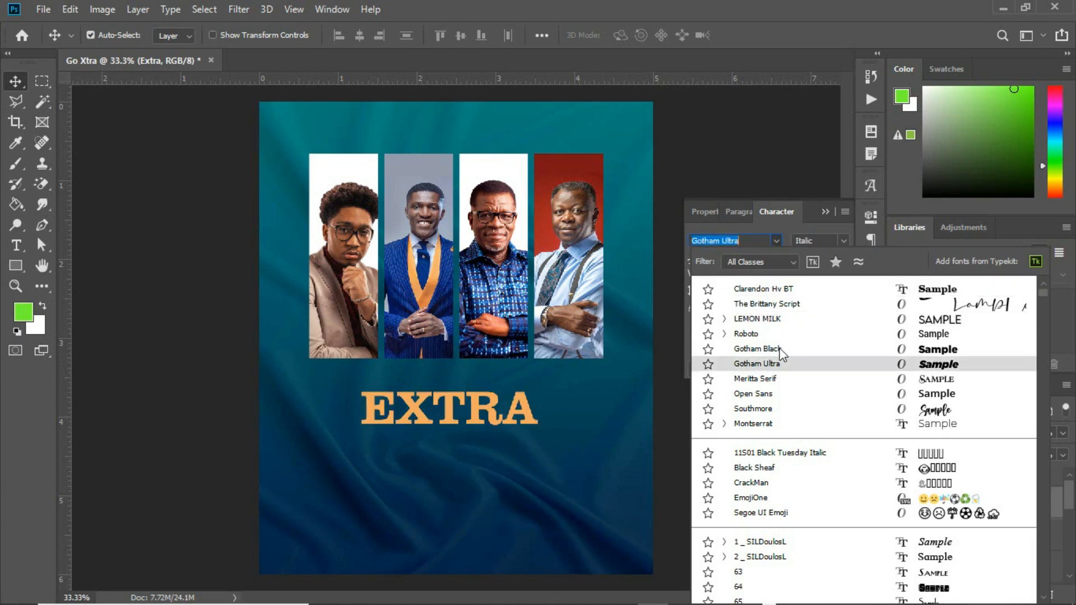
click(758, 364)
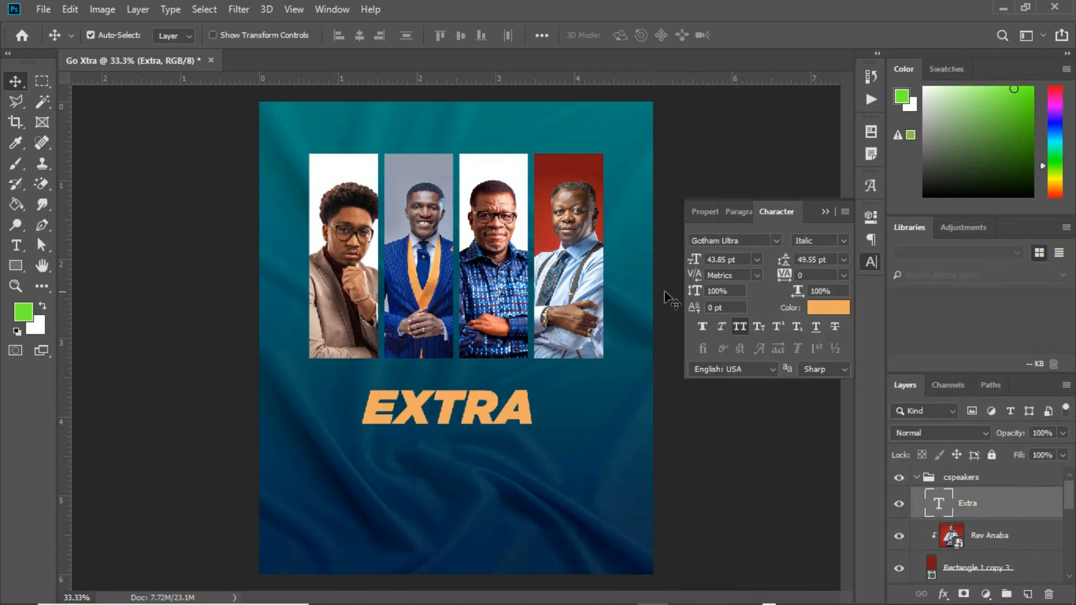
drag(485, 416, 465, 416)
Enlarge the EXTRA title to about 150% and centre it under the speaker photos.
key(ctrl+t)
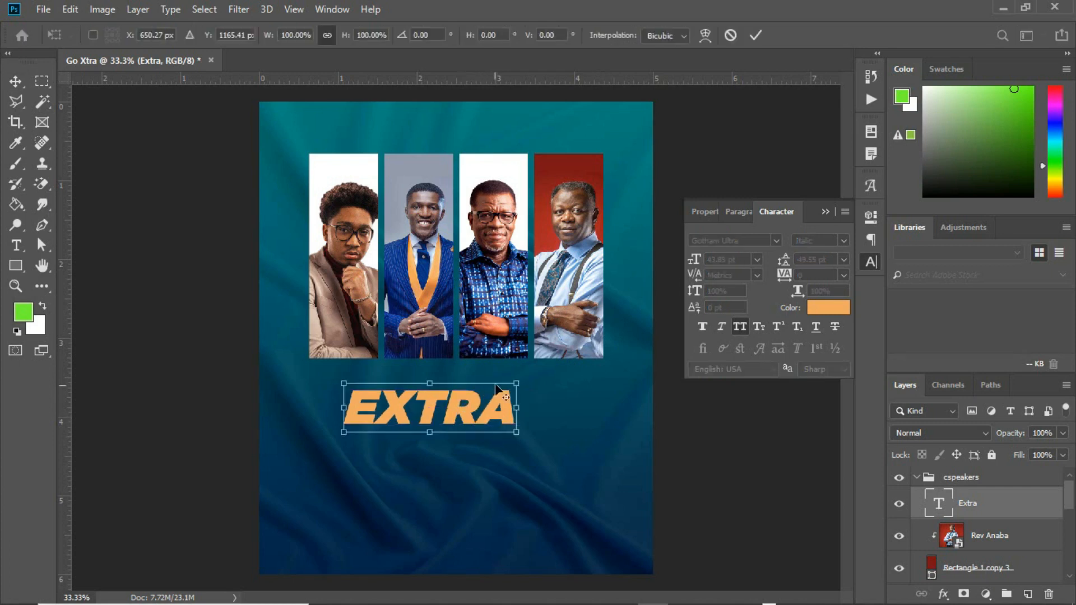
drag(519, 381, 562, 370)
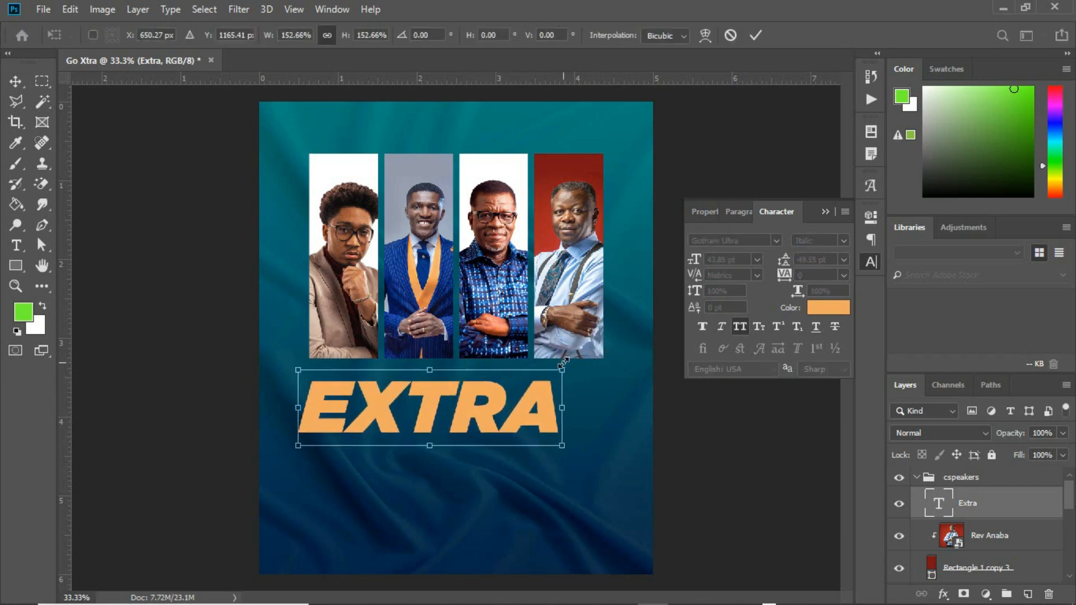
drag(525, 407, 544, 402)
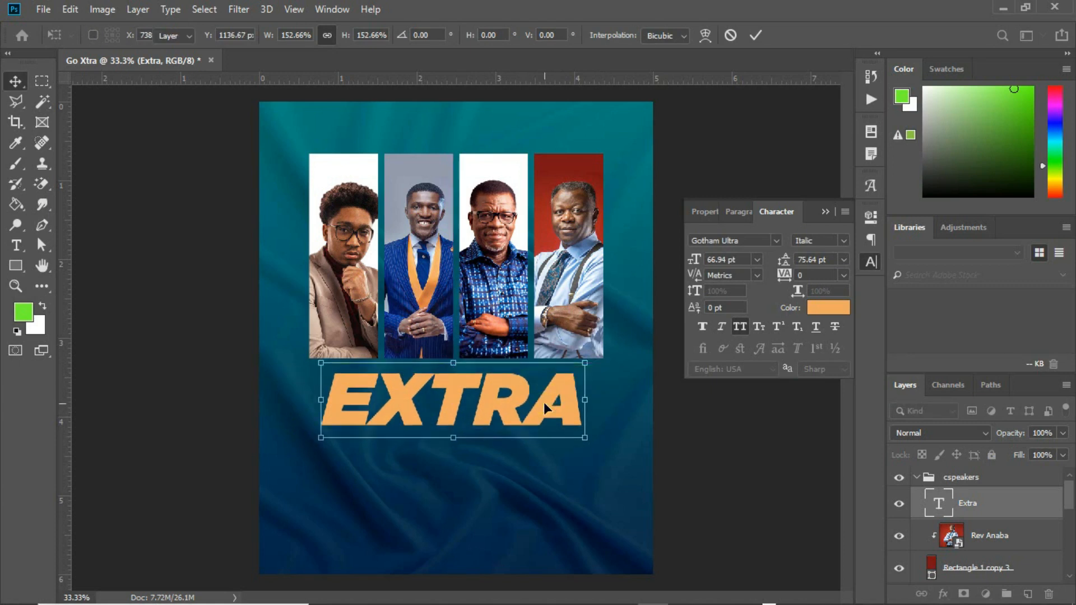
key(Return)
key(t)
click(377, 396)
Delete the E to leave 'xtra', duplicate that layer and hide the original.
key(BackSpace)
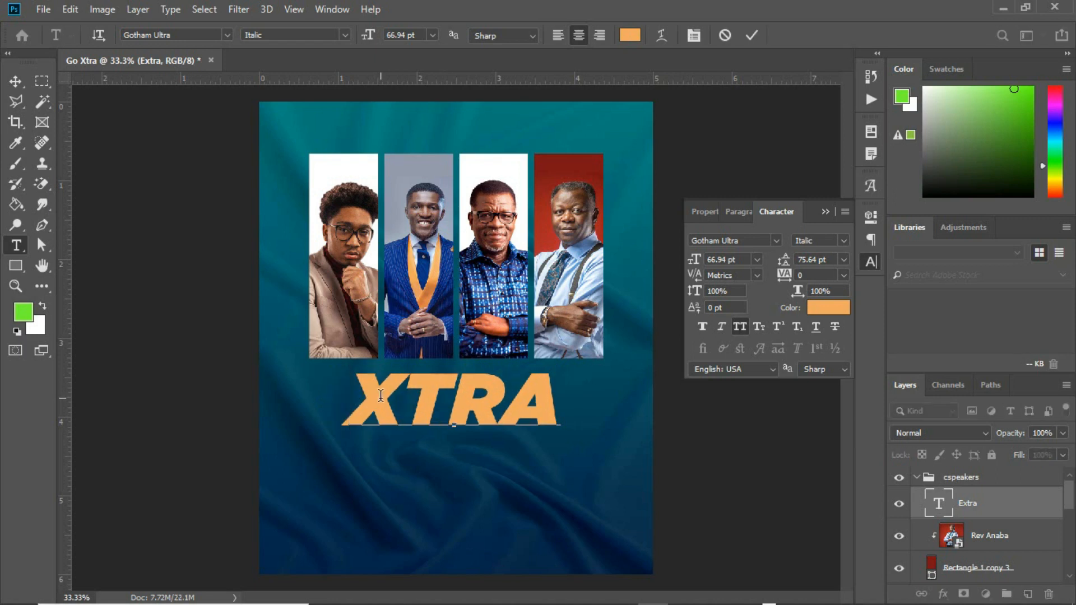
click(15, 82)
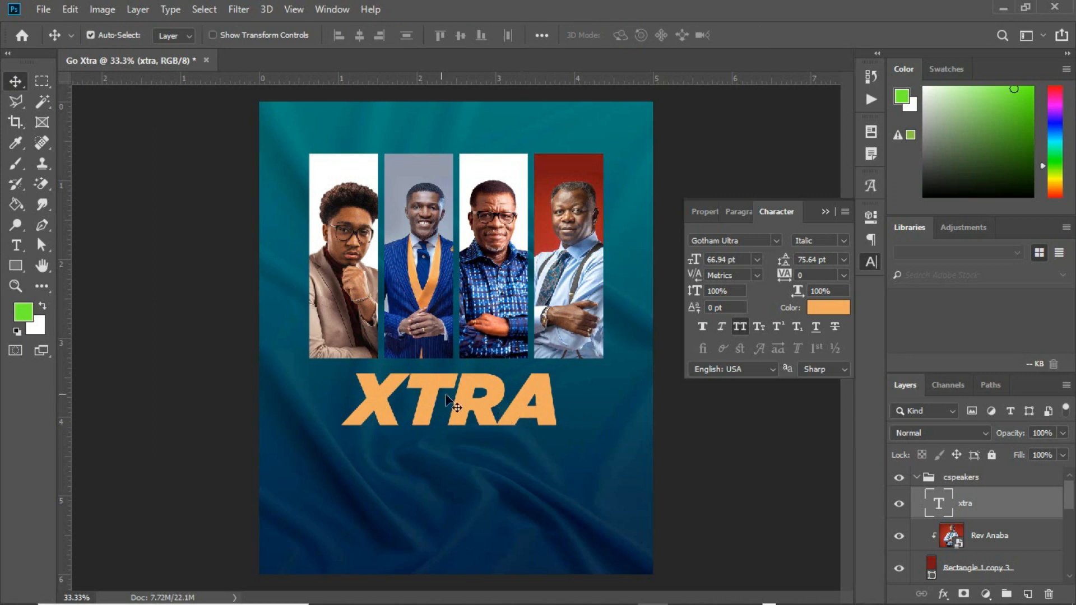
key(ctrl)
key(ctrl+j)
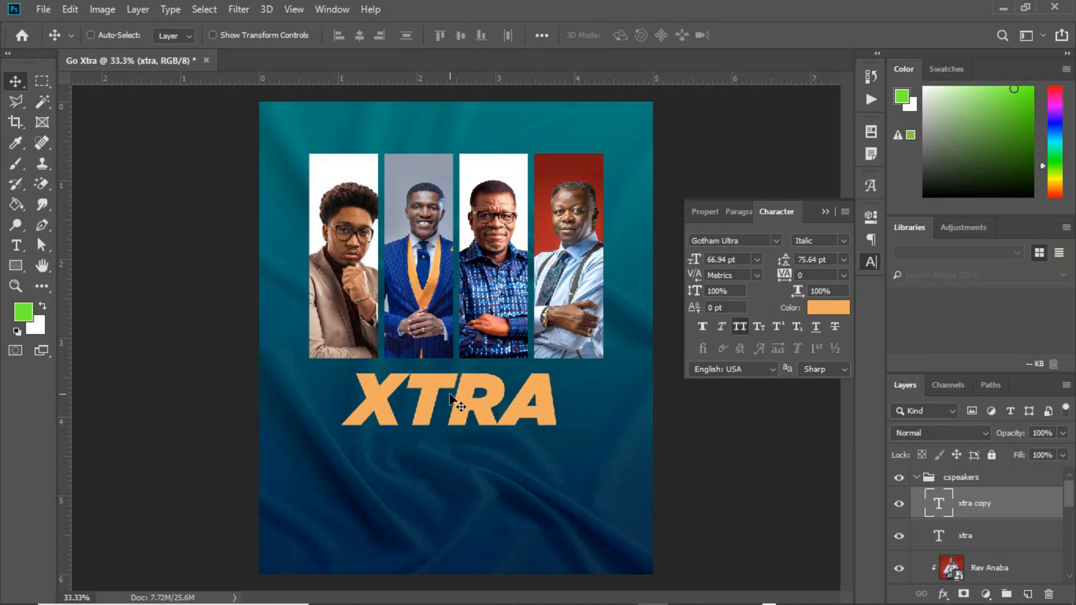
click(899, 538)
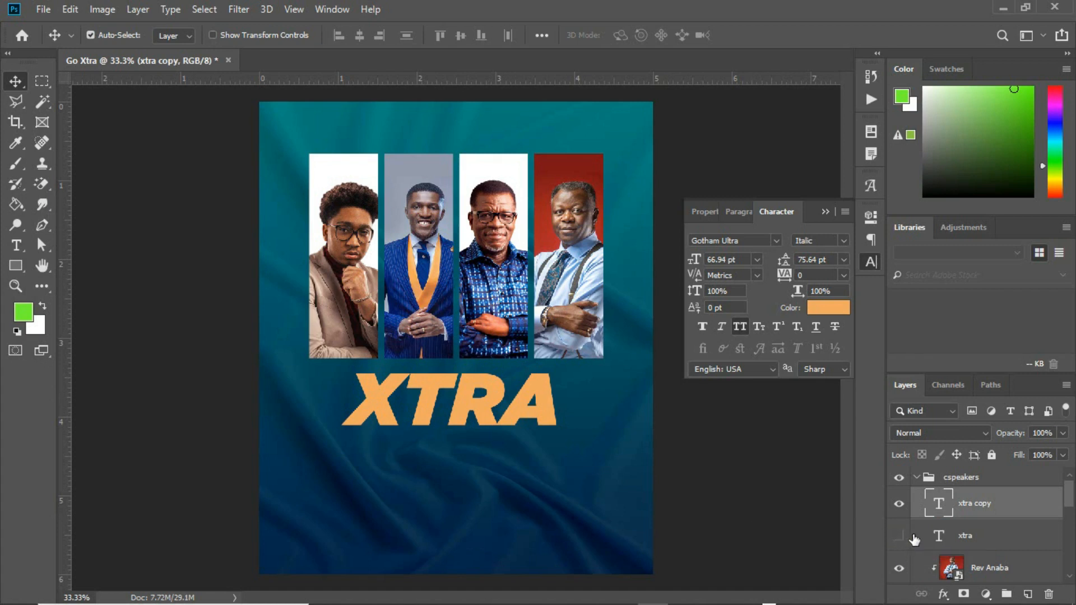
Reduce the copy to a lone X, move it up-left, and colour it green #75fa2d.
key(t)
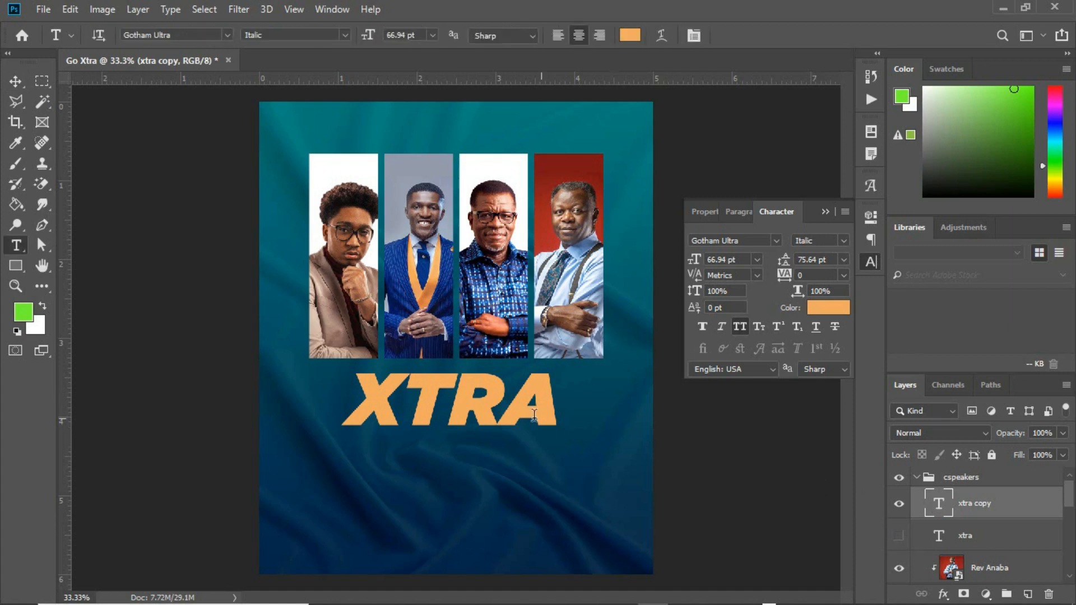
drag(402, 392, 568, 391)
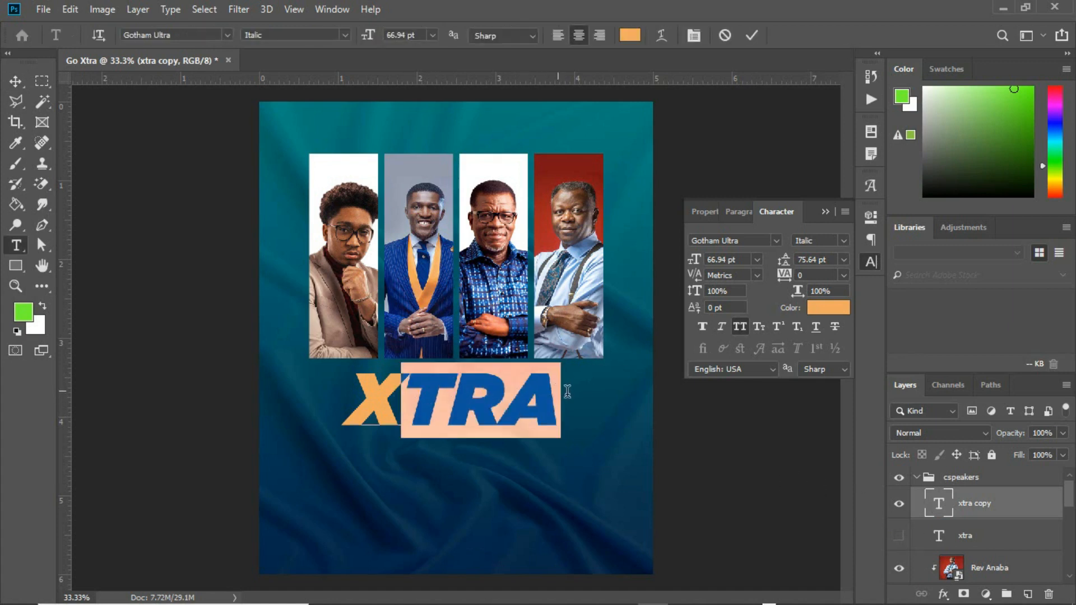
key(BackSpace)
click(16, 81)
drag(461, 401, 412, 395)
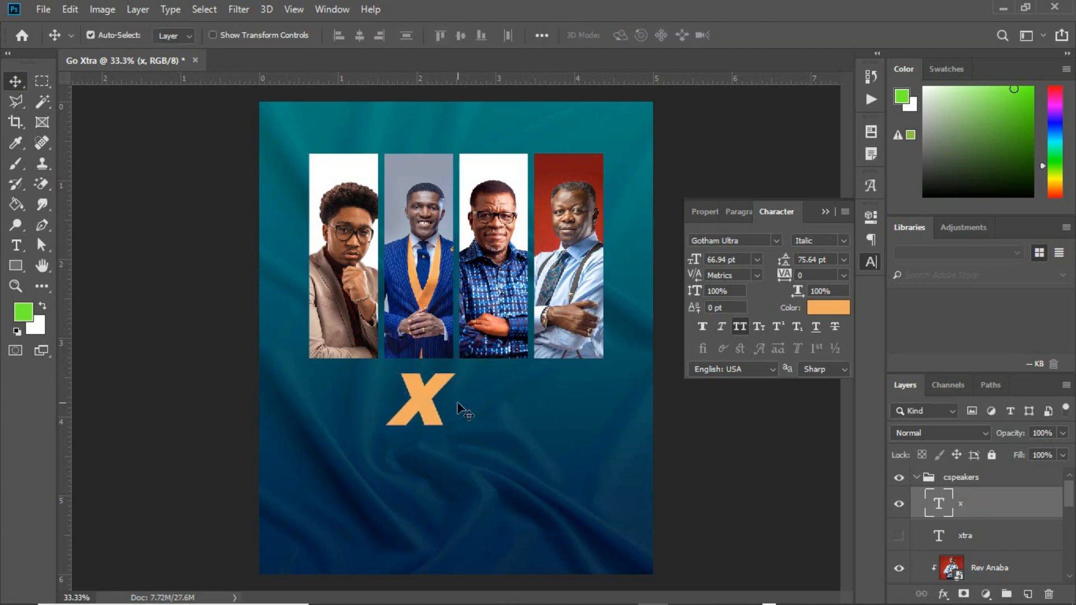
click(823, 308)
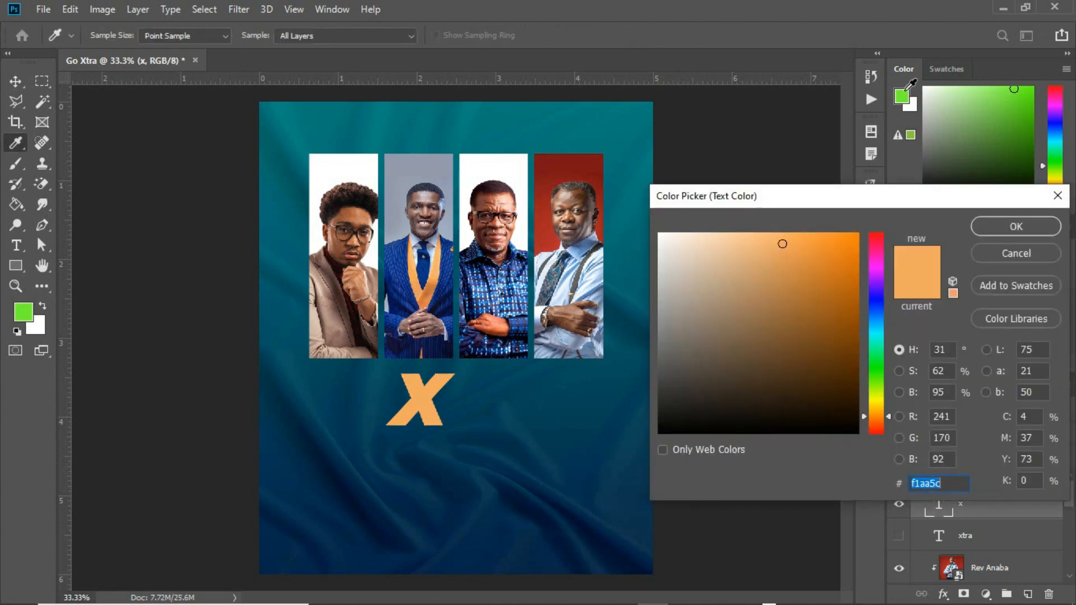
click(904, 100)
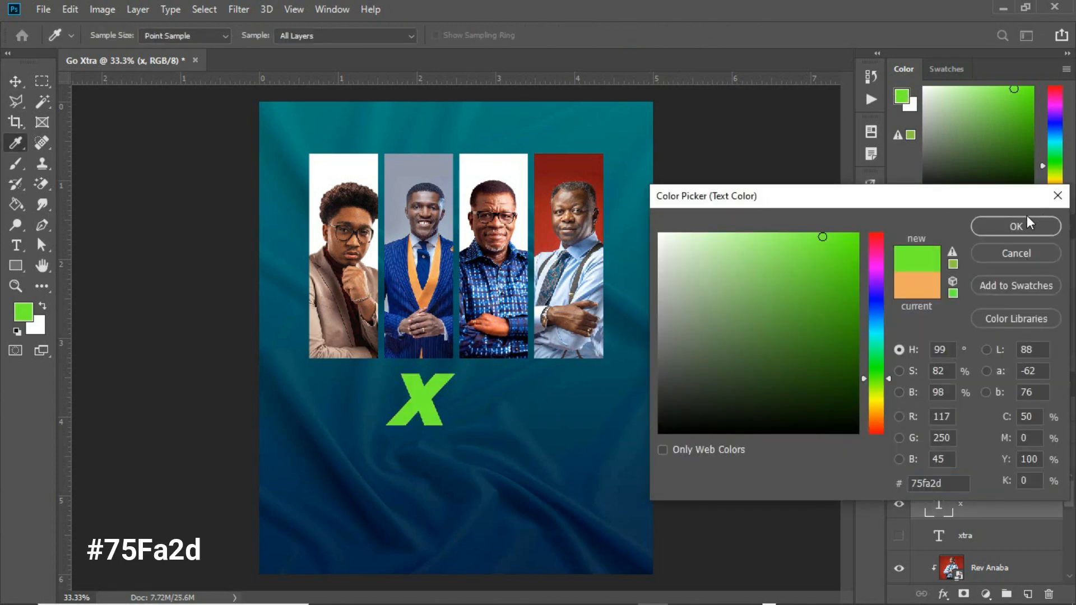
click(1016, 225)
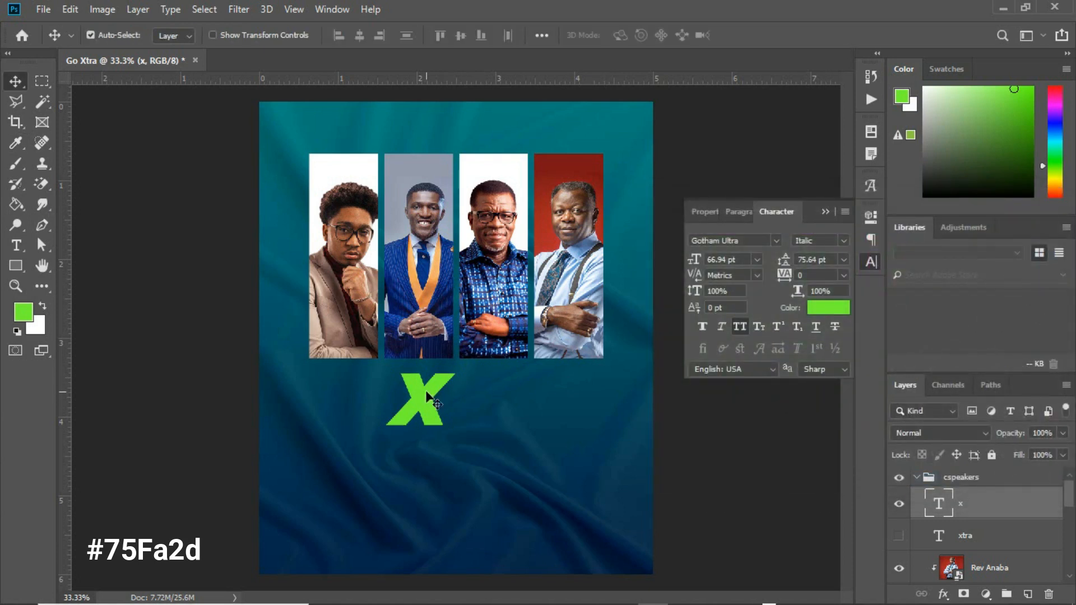
key(ctrl+t)
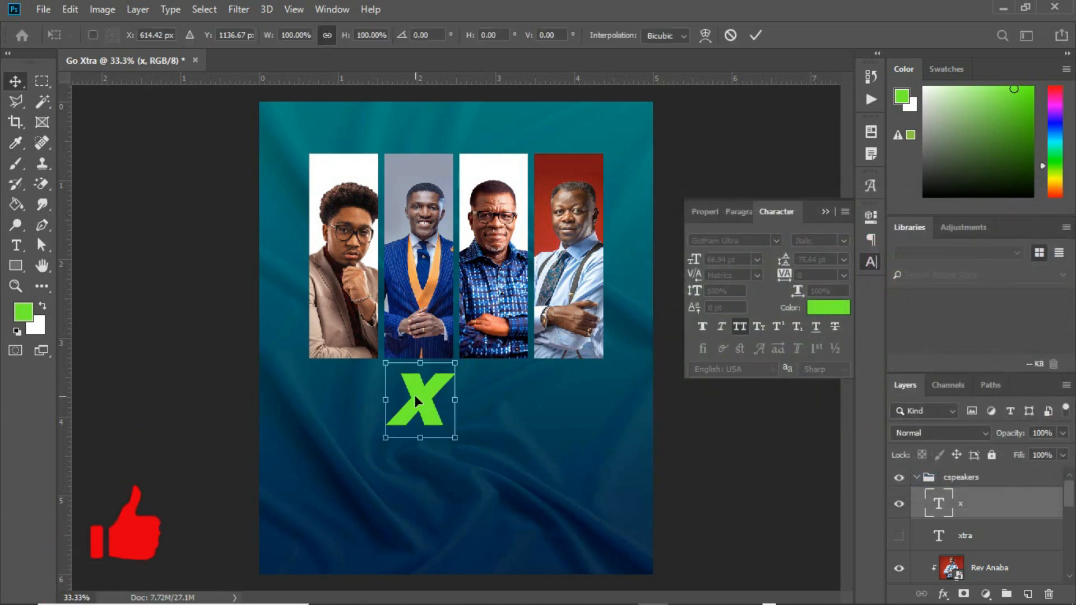
key(Return)
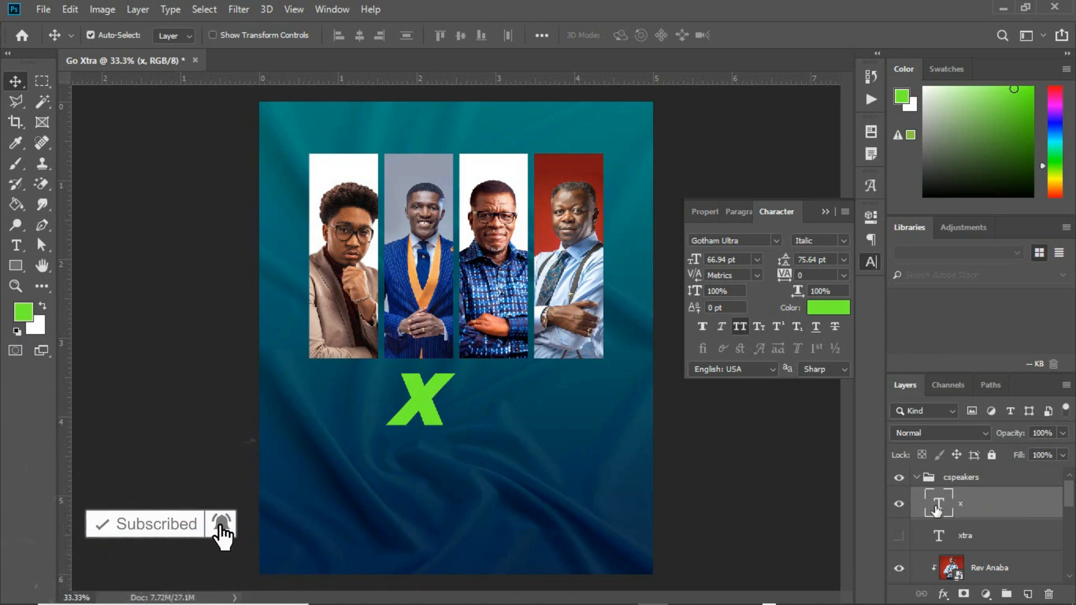
Convert the green X text layer to a shape and shift it left.
right_click(936, 506)
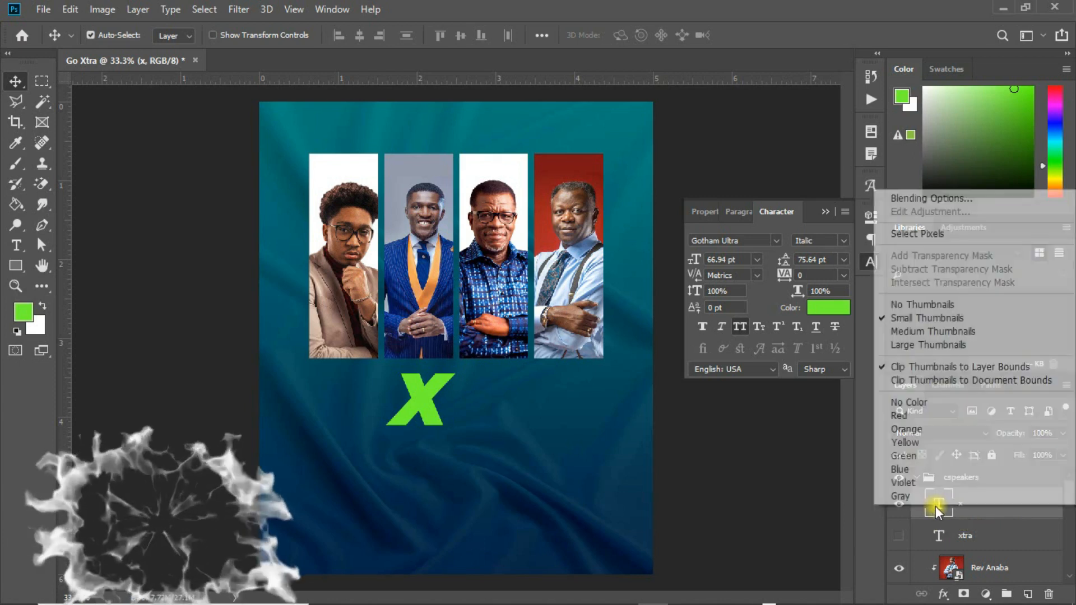
right_click(988, 508)
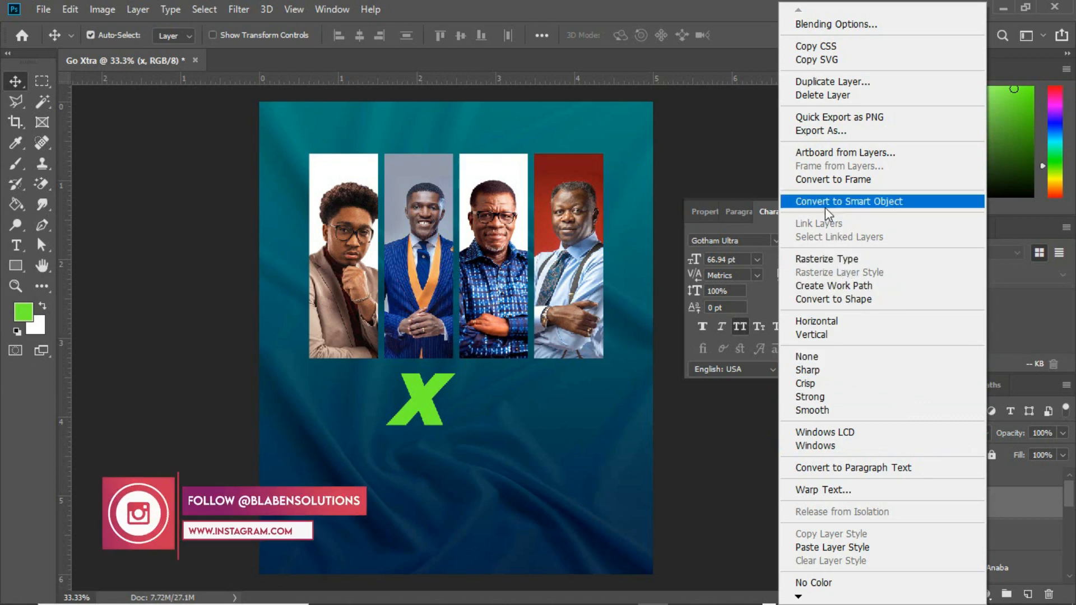
click(843, 302)
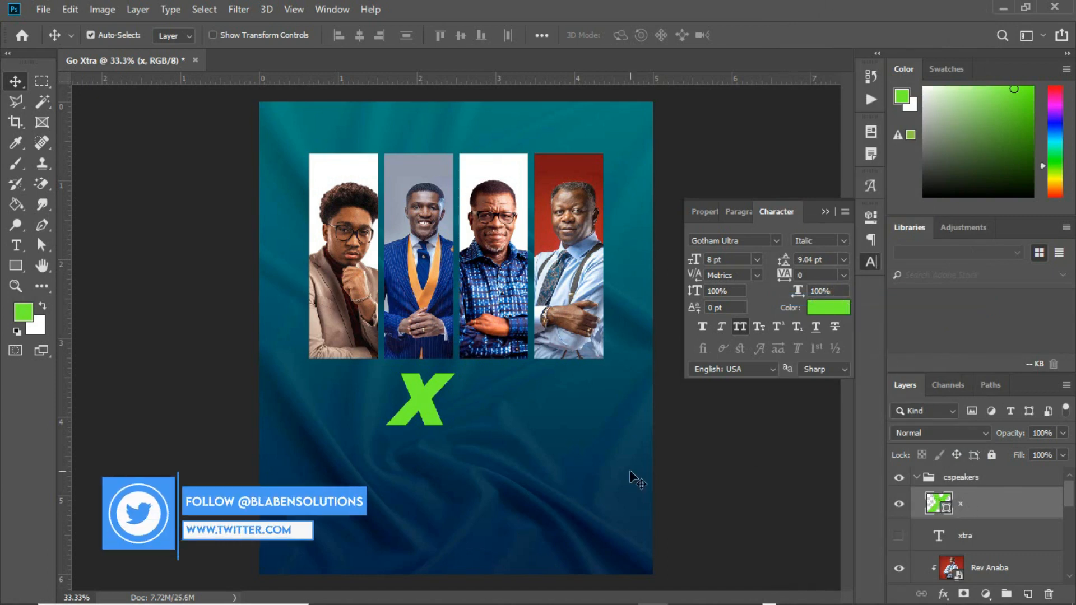
drag(446, 410, 422, 395)
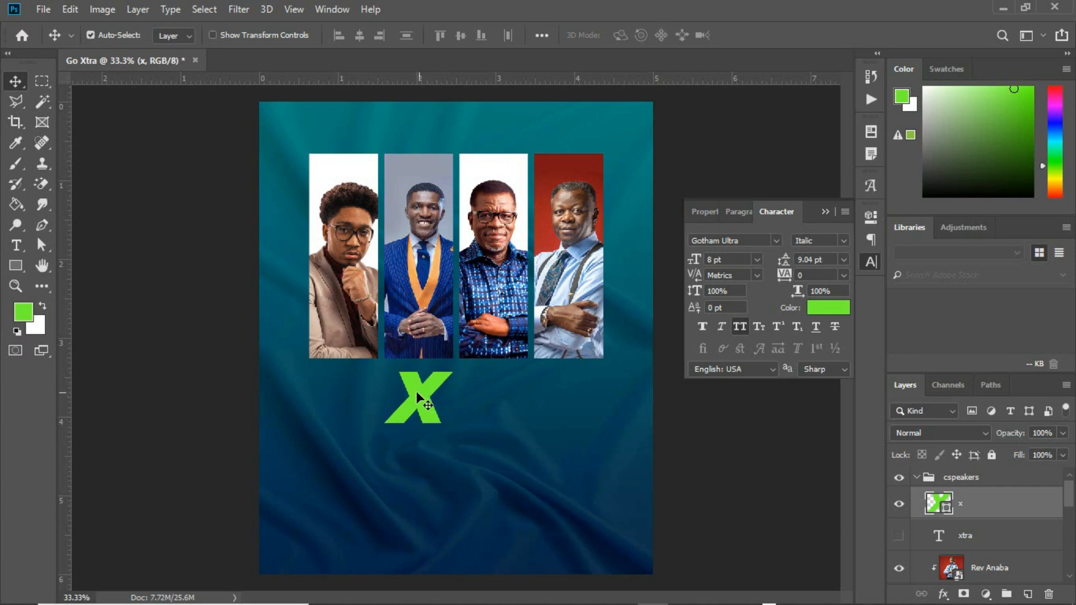
Drag the X's arm anchors to lengthen its diagonal stroke up and down-left.
click(42, 247)
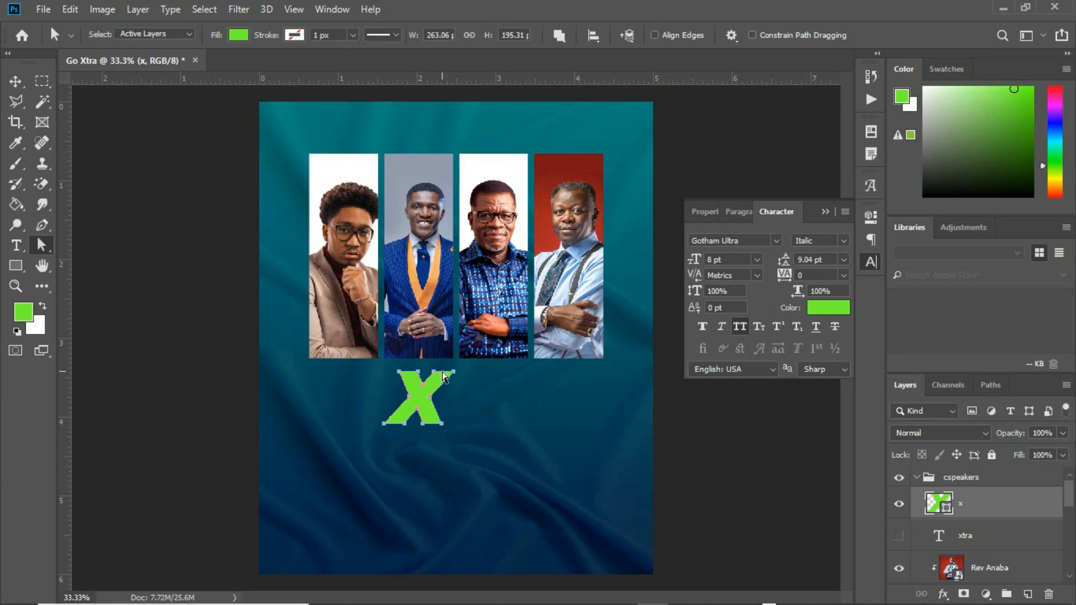
drag(443, 374, 434, 375)
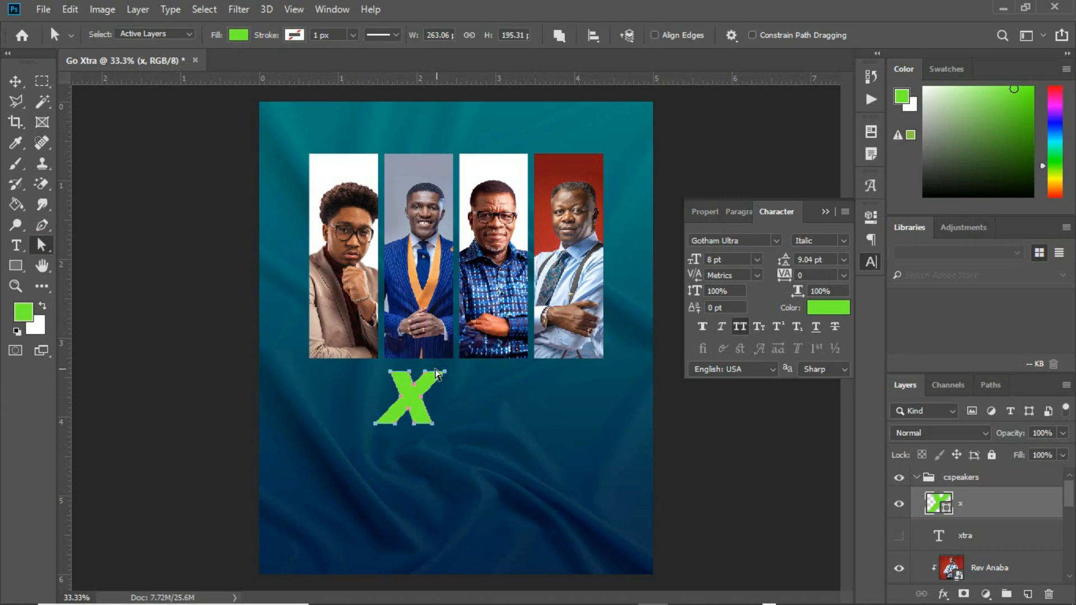
drag(420, 365, 478, 335)
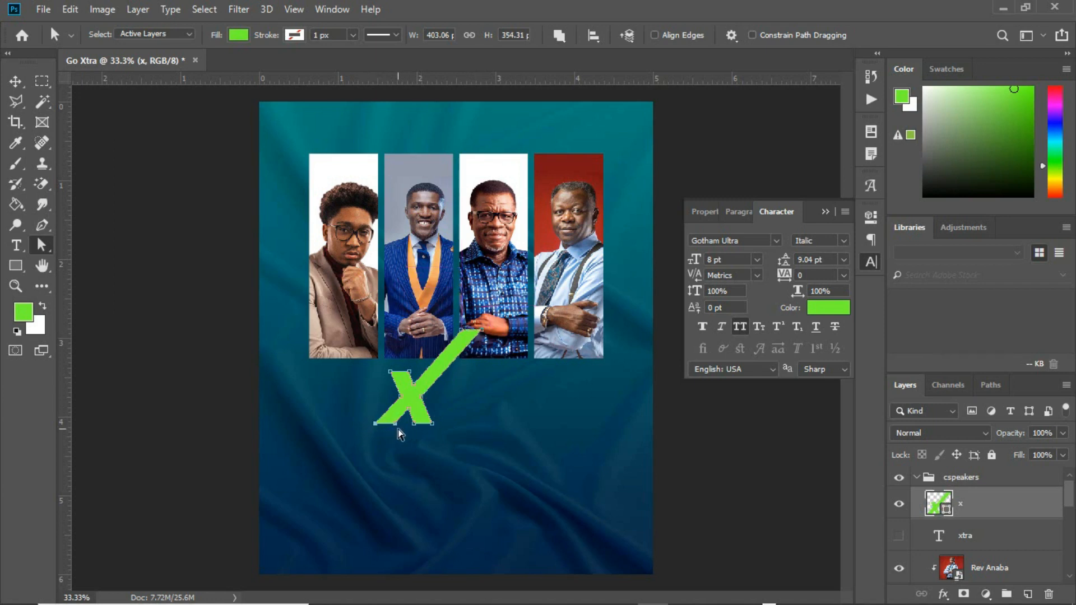
drag(384, 425, 351, 469)
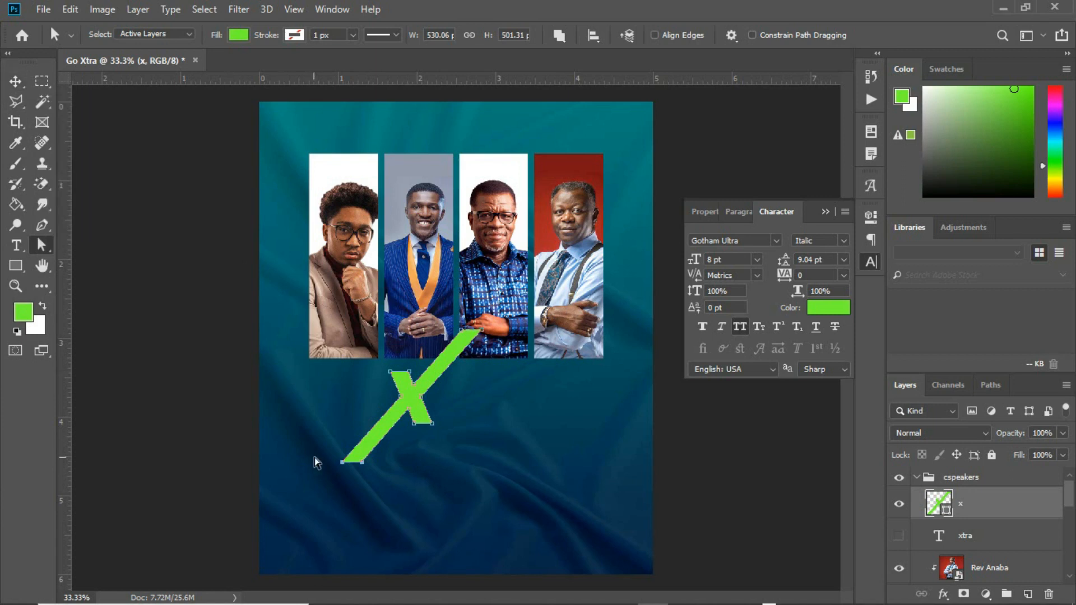
drag(348, 463, 364, 453)
drag(365, 449, 373, 443)
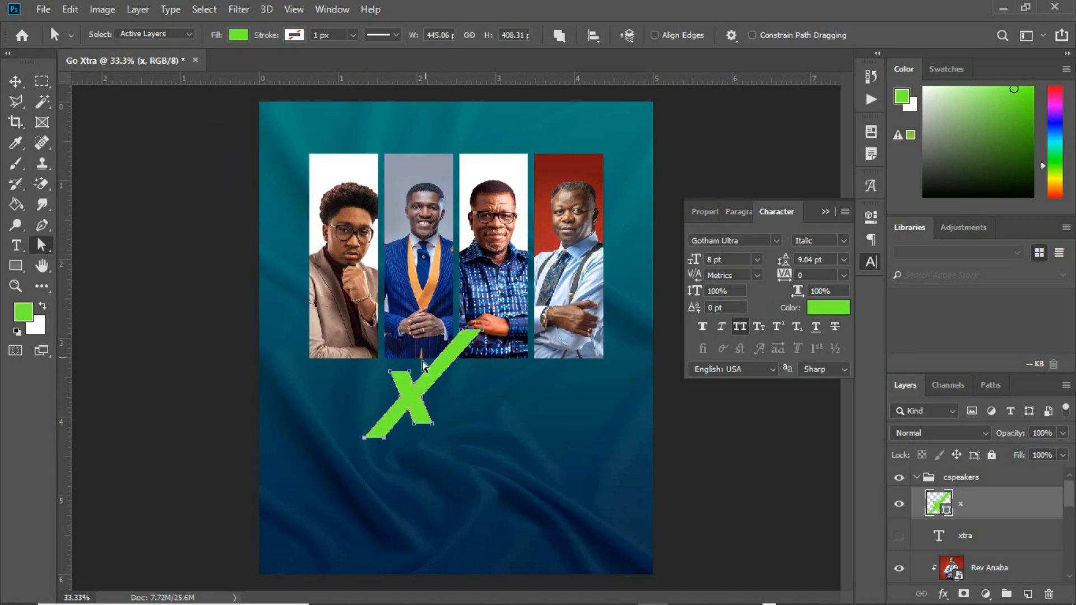
click(410, 401)
click(409, 398)
click(417, 399)
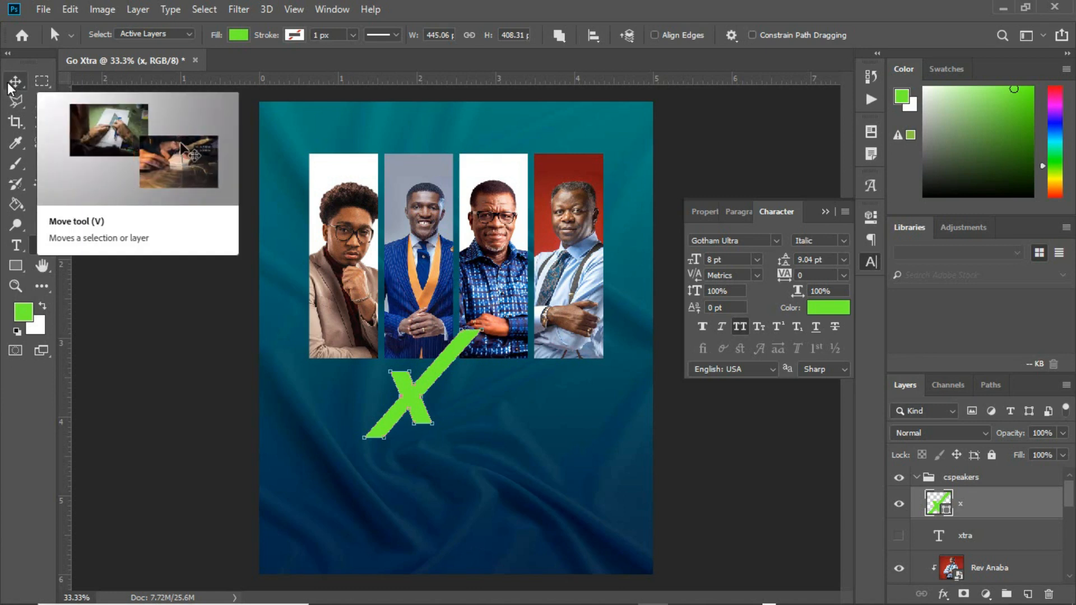
click(15, 82)
Show the orange XTRA title and nudge the green X over its X.
mouse_move(413, 394)
mouse_down()
mouse_move(410, 382)
mouse_move(439, 388)
mouse_move(416, 388)
mouse_up()
click(898, 536)
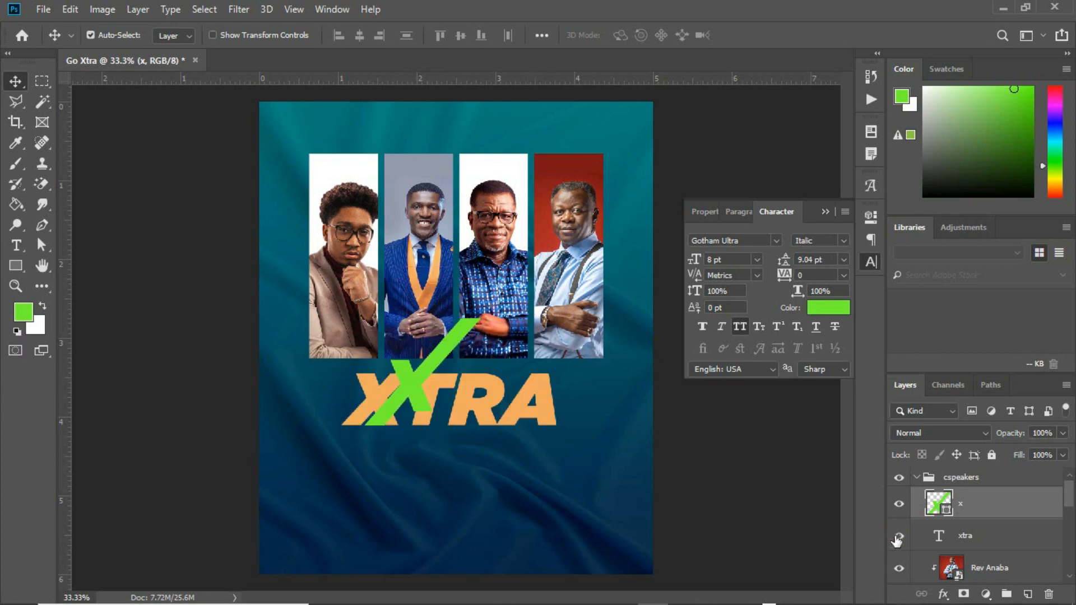
drag(416, 376, 388, 395)
key(Left)
key(Left)
key(Left)
key(Up)
key(Up)
key(Right)
key(Right)
key(Right)
key(Up)
key(Up)
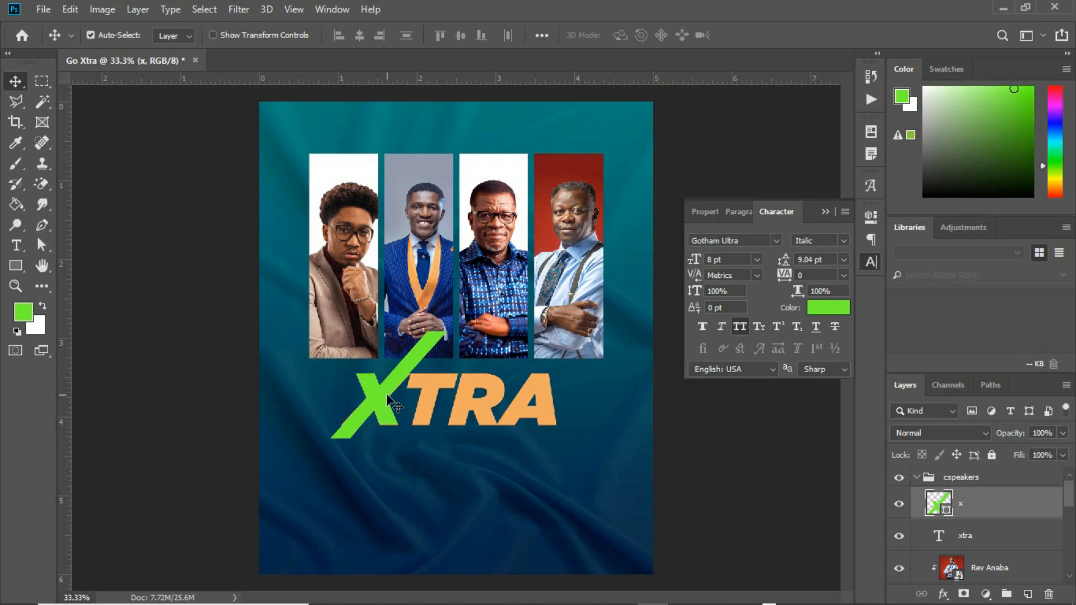
Shift XTRA right and up, realign the green X over it, and hide XTRA again.
drag(432, 393, 485, 385)
click(382, 376)
drag(393, 383, 425, 382)
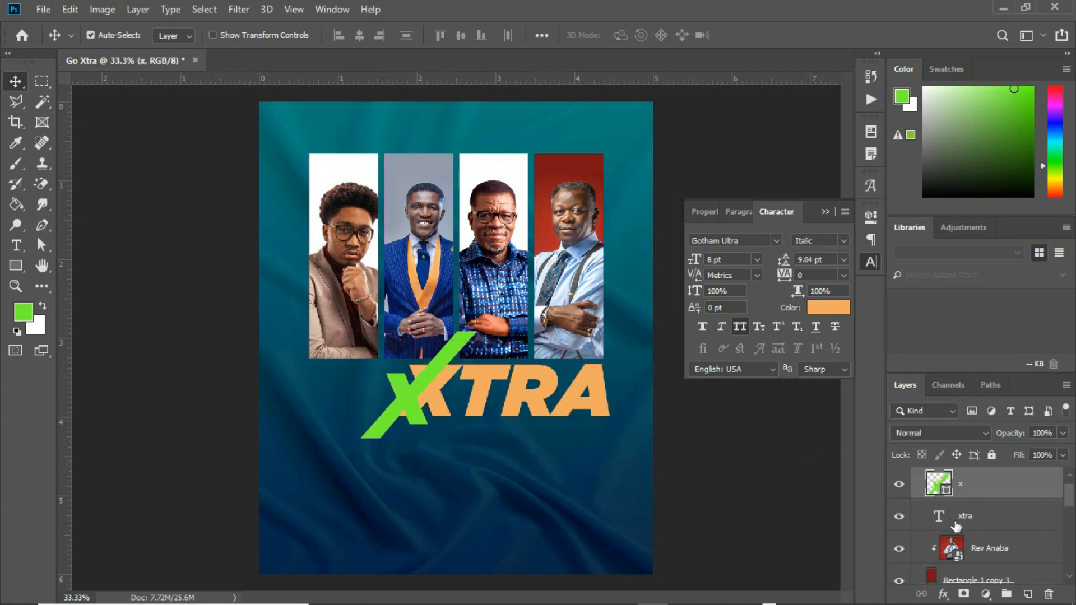
click(898, 520)
drag(422, 381, 426, 381)
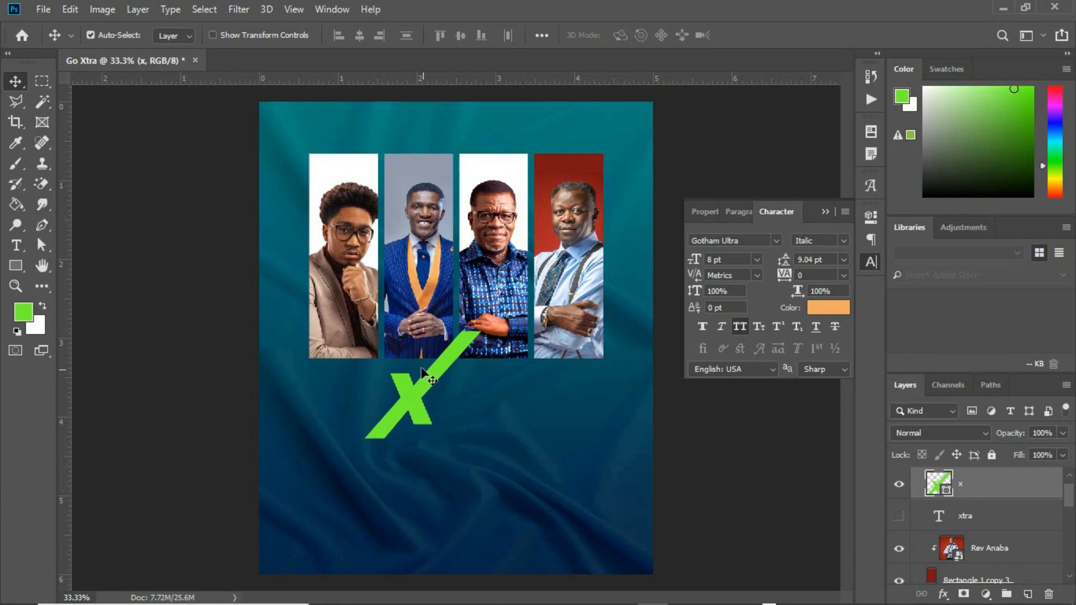
drag(414, 392, 410, 395)
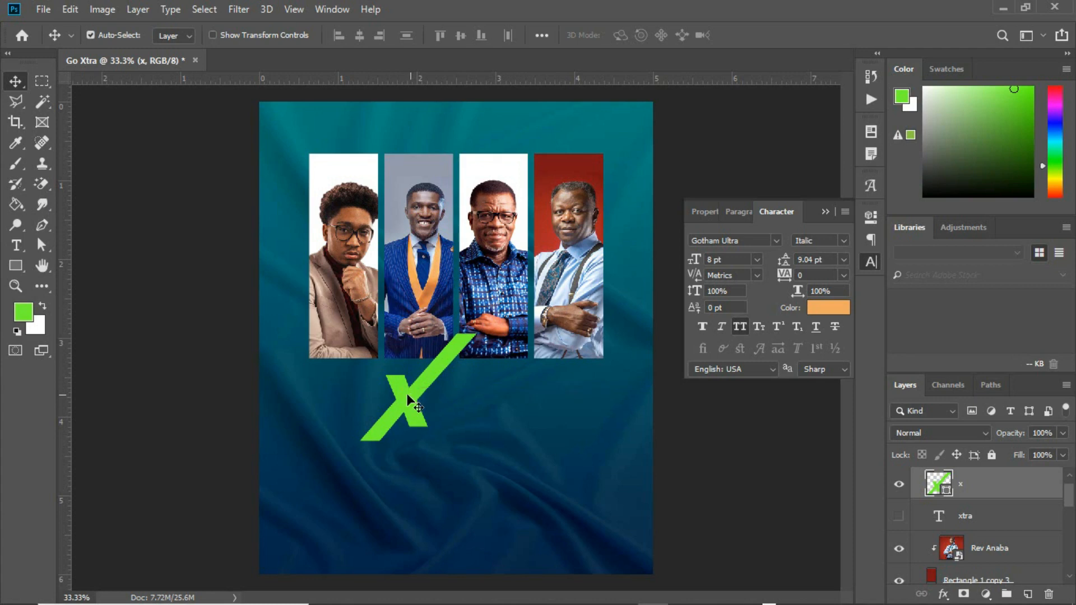
click(22, 262)
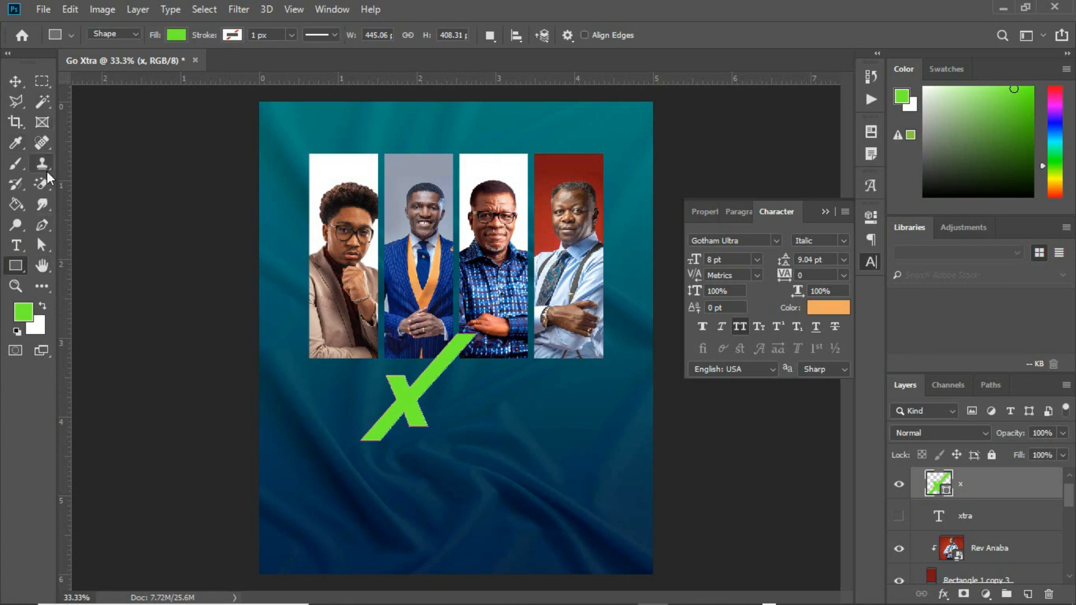
Draw a closed four-sided freeform shape across the X's lower-left arm on a new layer.
click(43, 223)
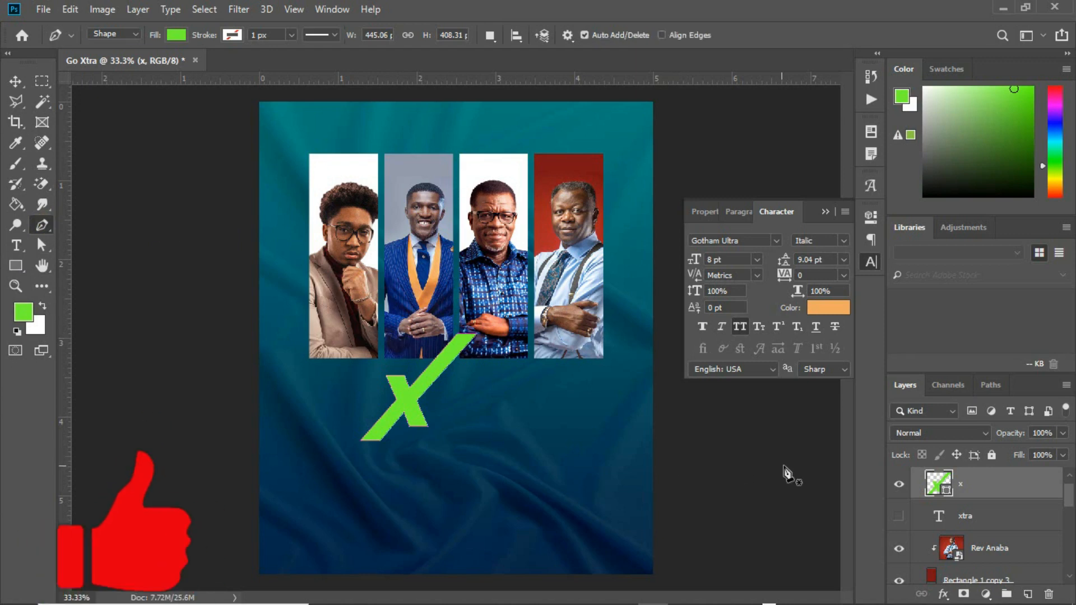
click(1027, 594)
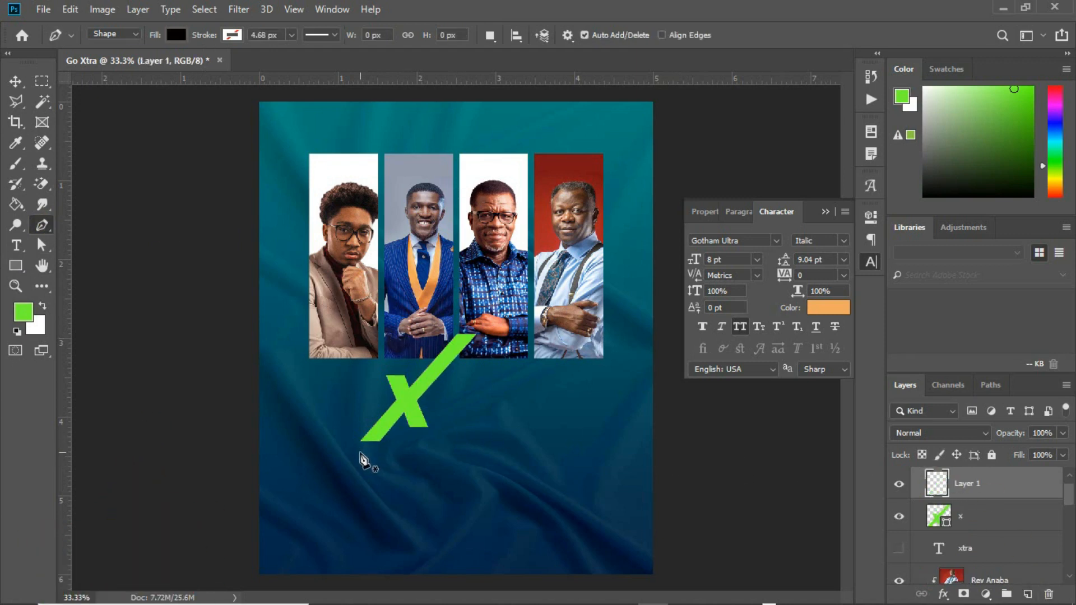
click(363, 452)
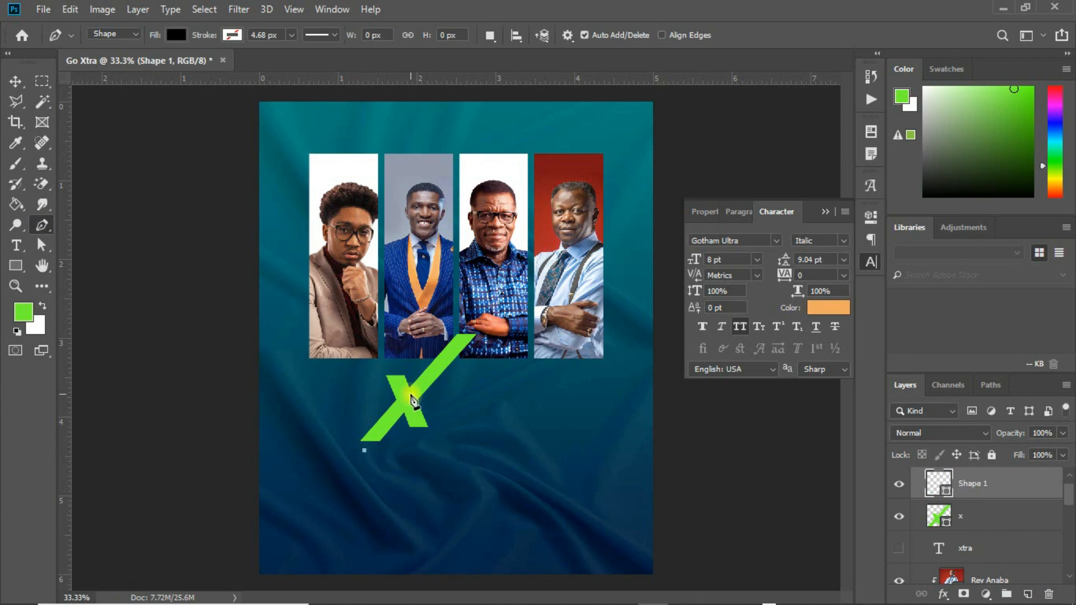
click(474, 327)
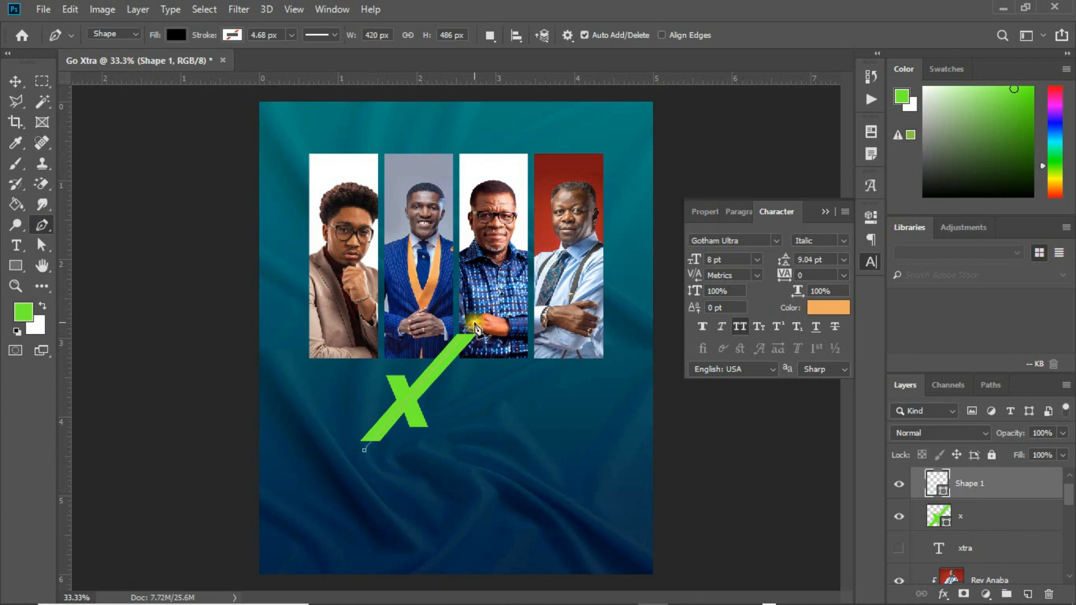
click(399, 322)
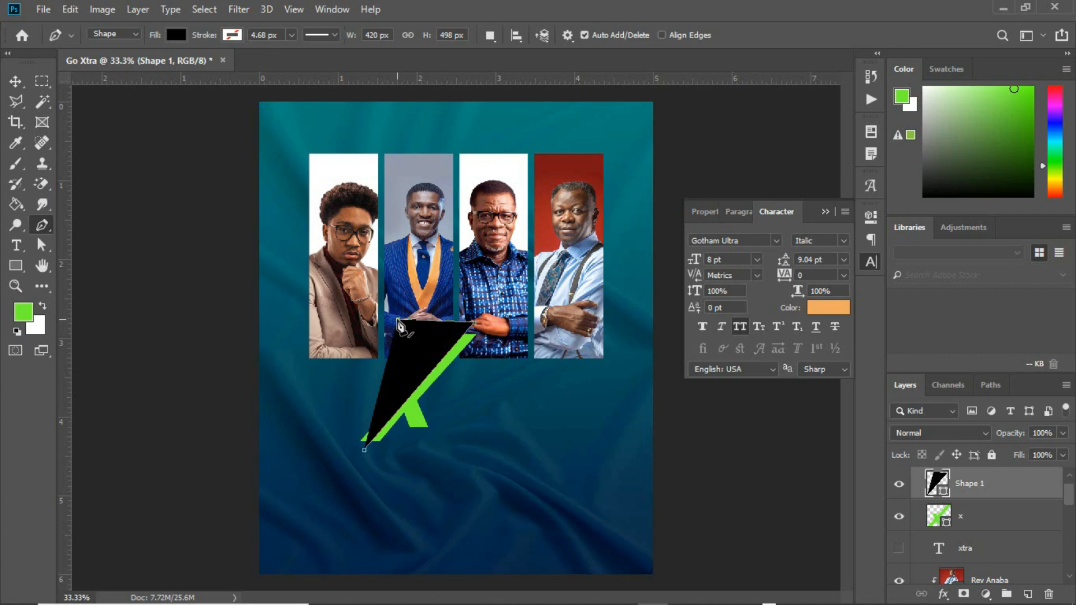
click(338, 404)
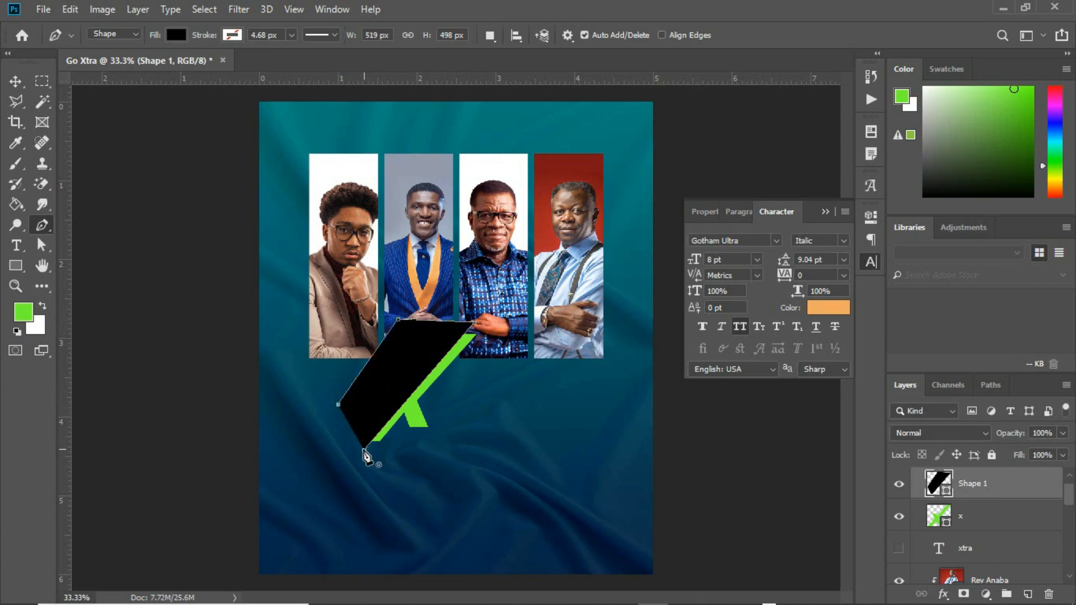
click(335, 436)
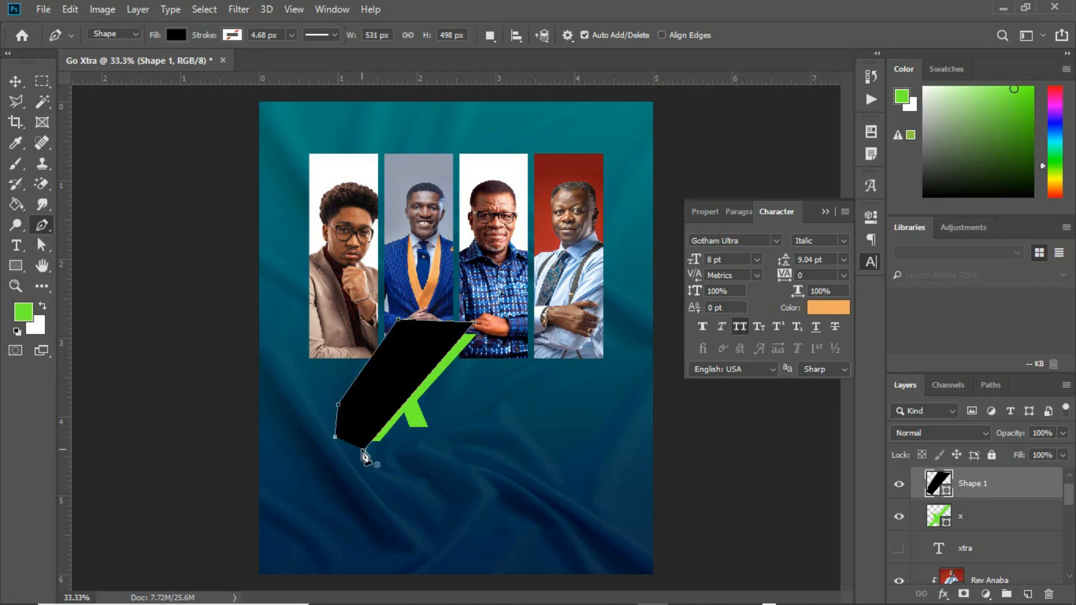
click(364, 450)
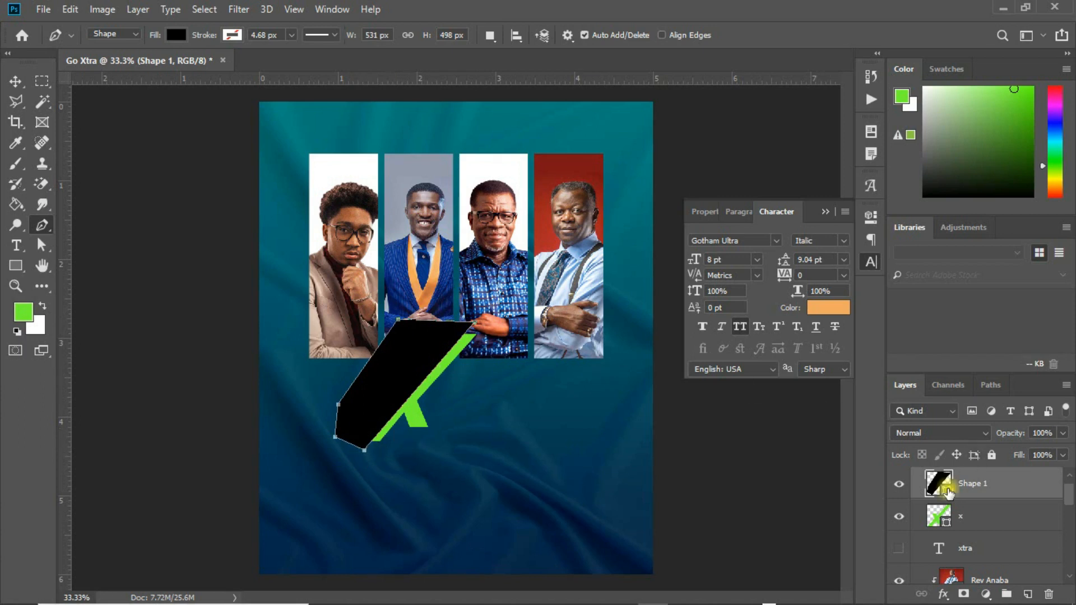
Fill the shape pure red and clip it inside the green X.
double_click(938, 483)
drag(819, 271, 912, 211)
click(1015, 229)
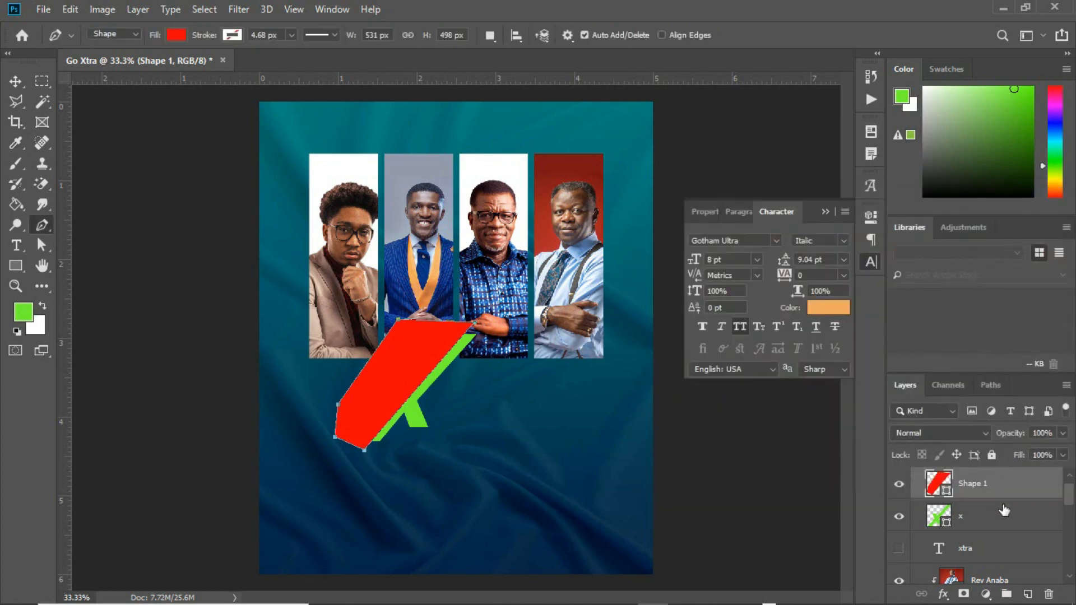
right_click(1007, 495)
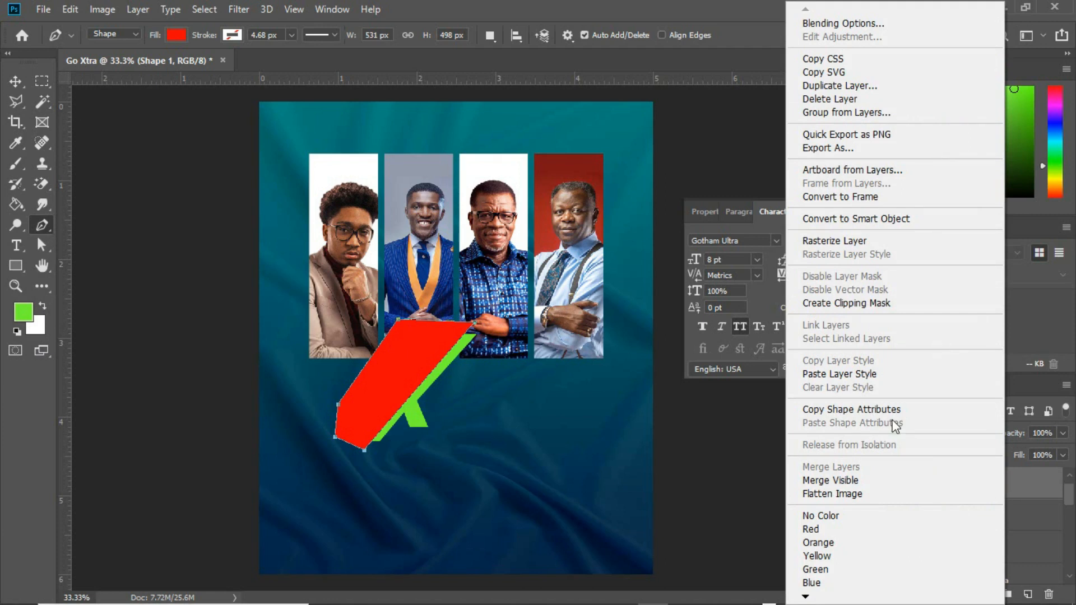
click(870, 303)
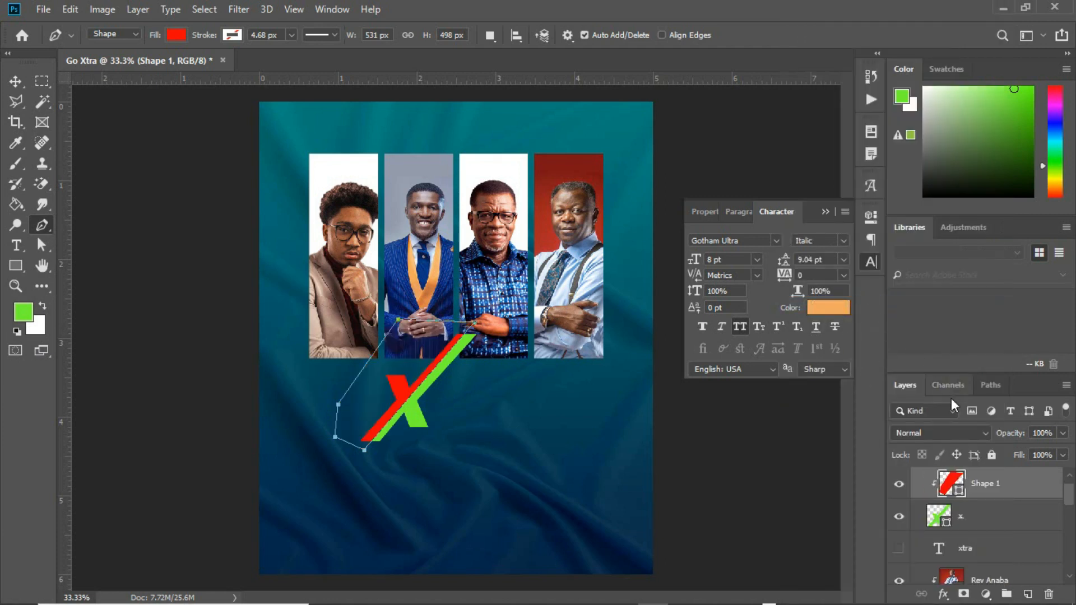
Rotate the red stripe about 2 degrees and duplicate it.
key(ctrl+h)
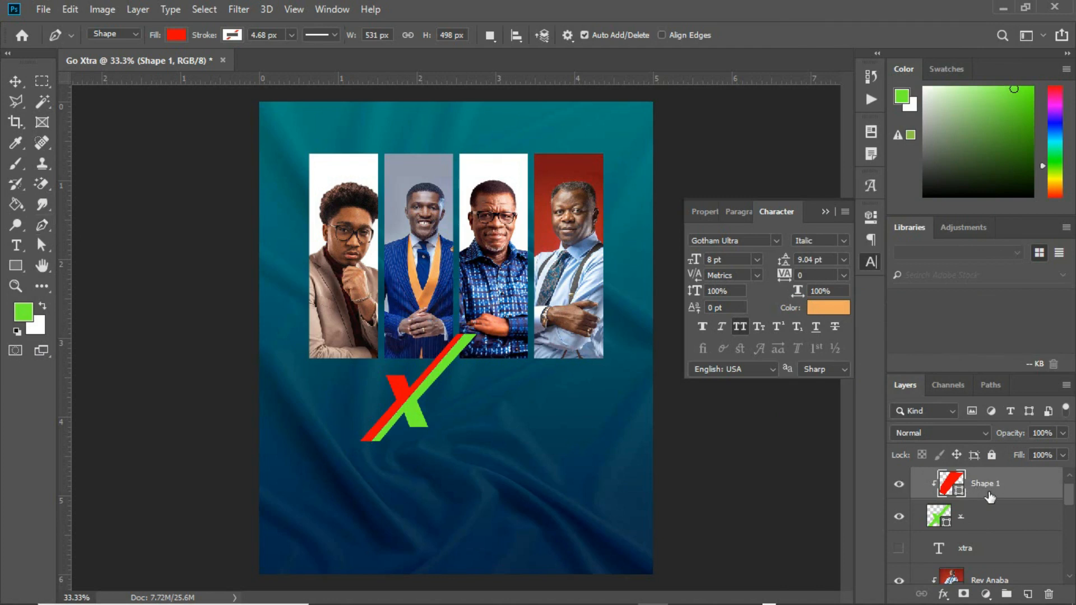
key(ctrl+t)
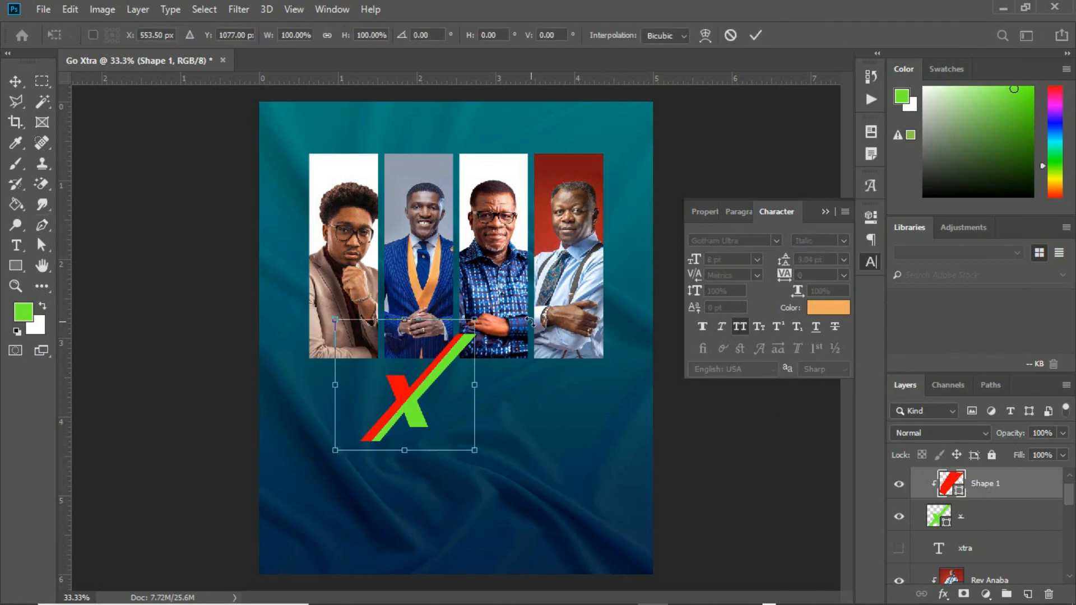
drag(505, 322, 506, 329)
key(p)
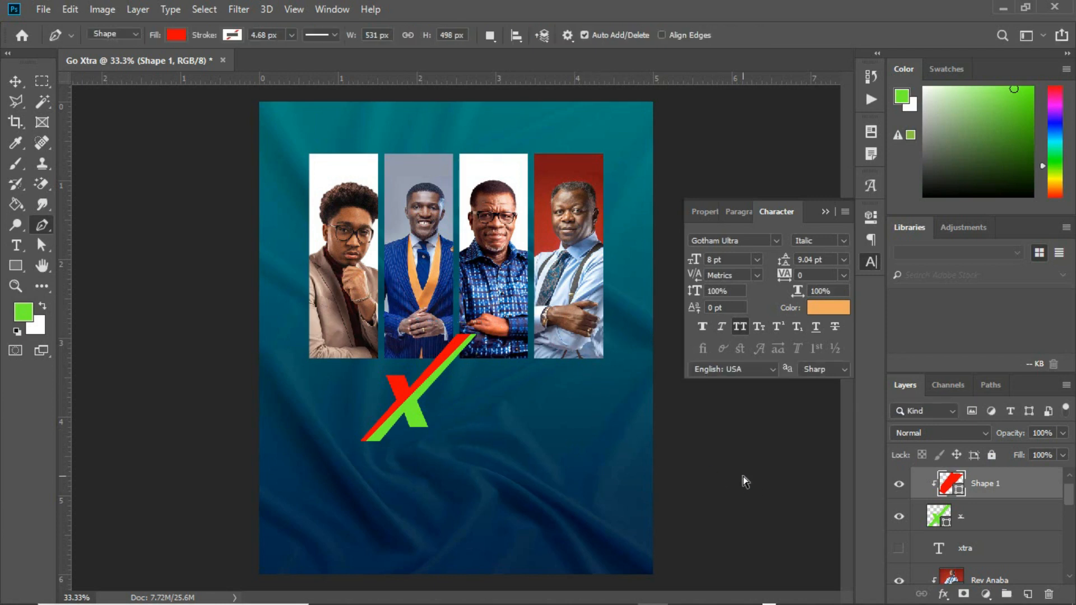
key(ctrl+j)
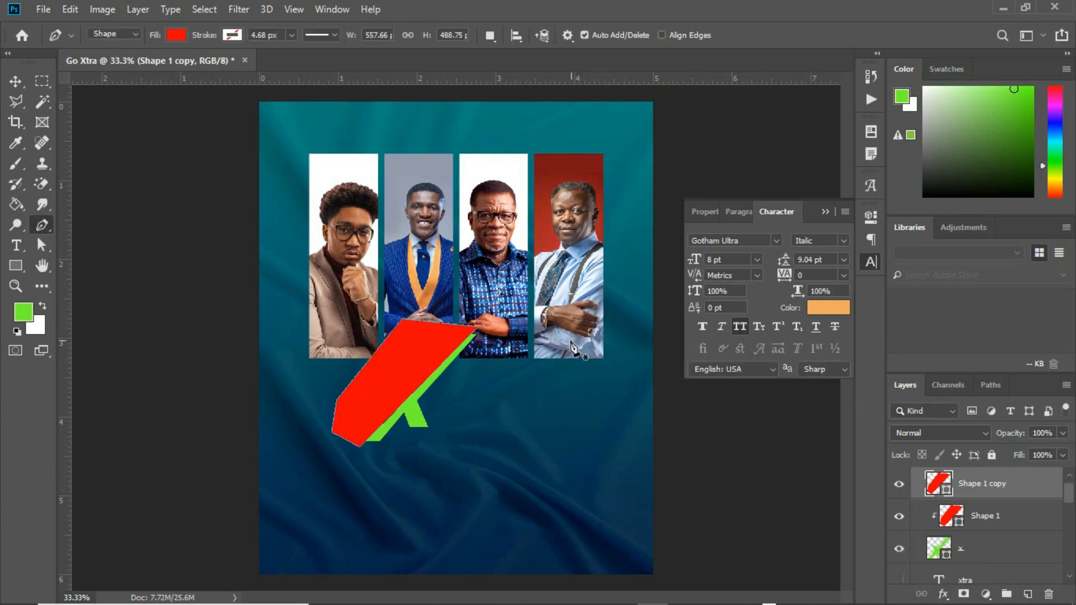
Fill Shape 1 copy with a blue sampled from the suit in the photo.
click(946, 494)
double_click(946, 493)
click(431, 486)
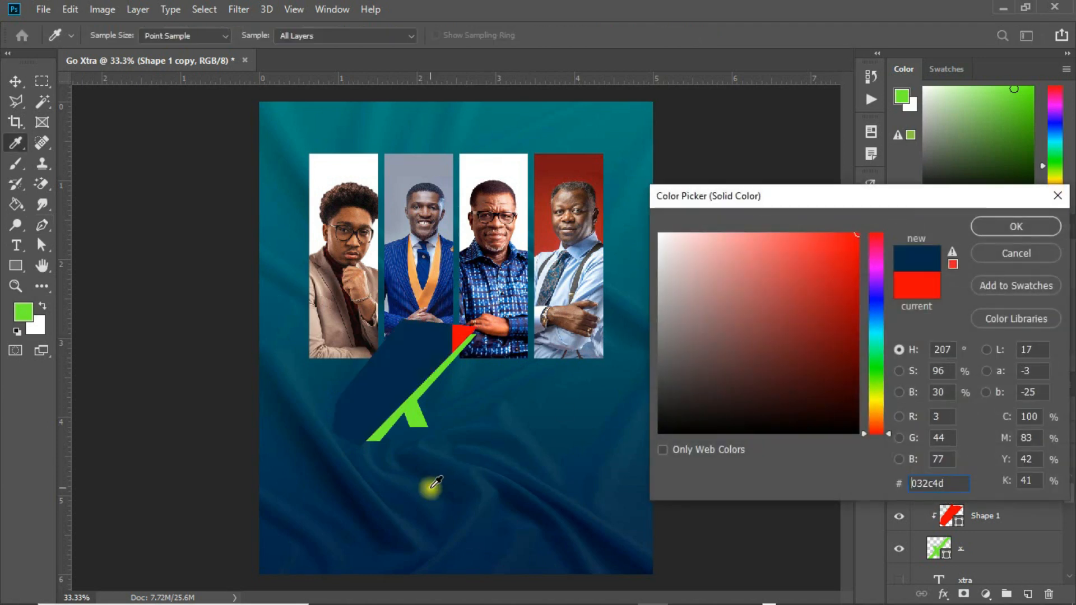
click(423, 271)
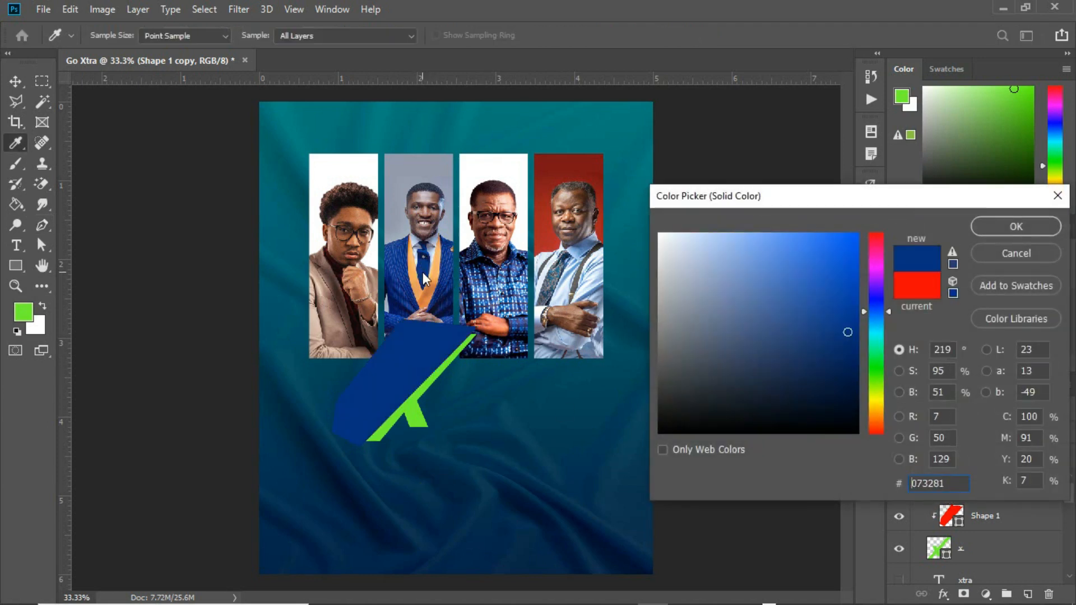
click(1000, 225)
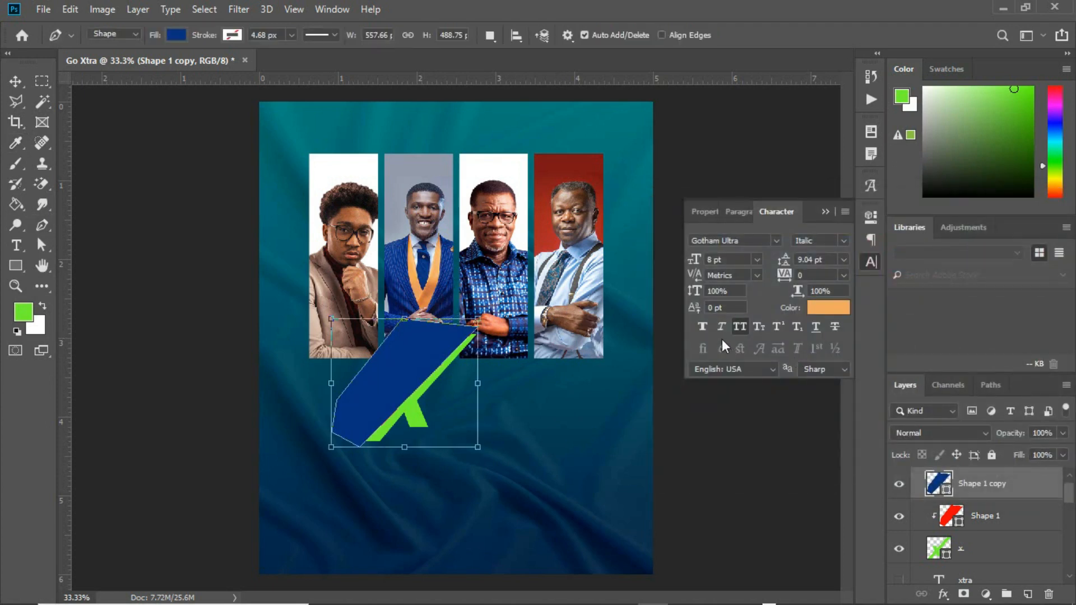
Rotate the blue stripe to about -7.4 degrees and clip it to the red stripe.
key(ctrl+t)
mouse_move(493, 307)
mouse_down()
mouse_move(478, 299)
mouse_move(503, 320)
mouse_up()
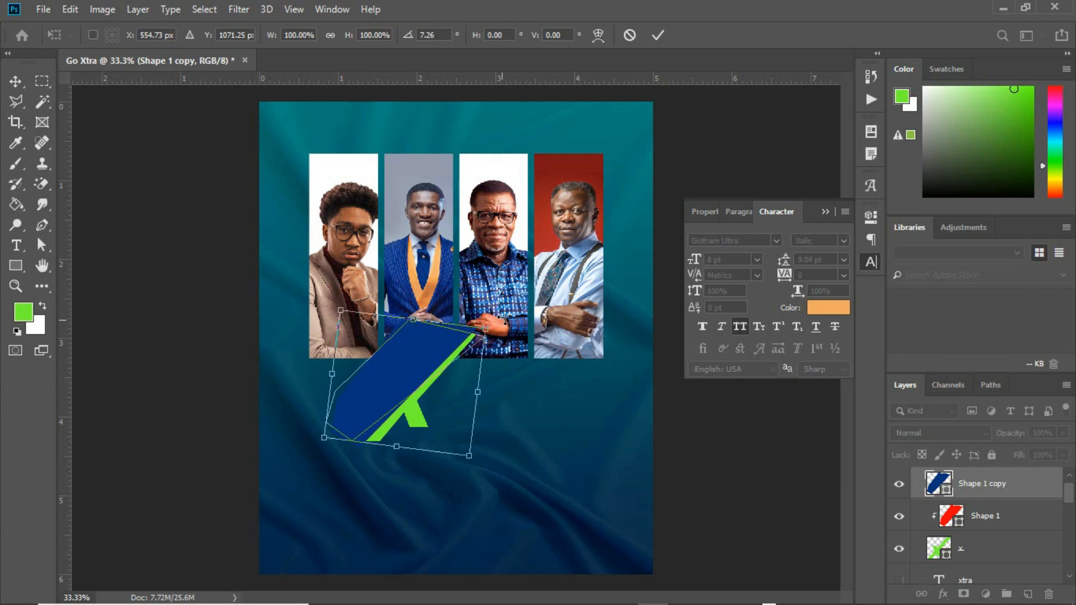
key(Return)
key(p)
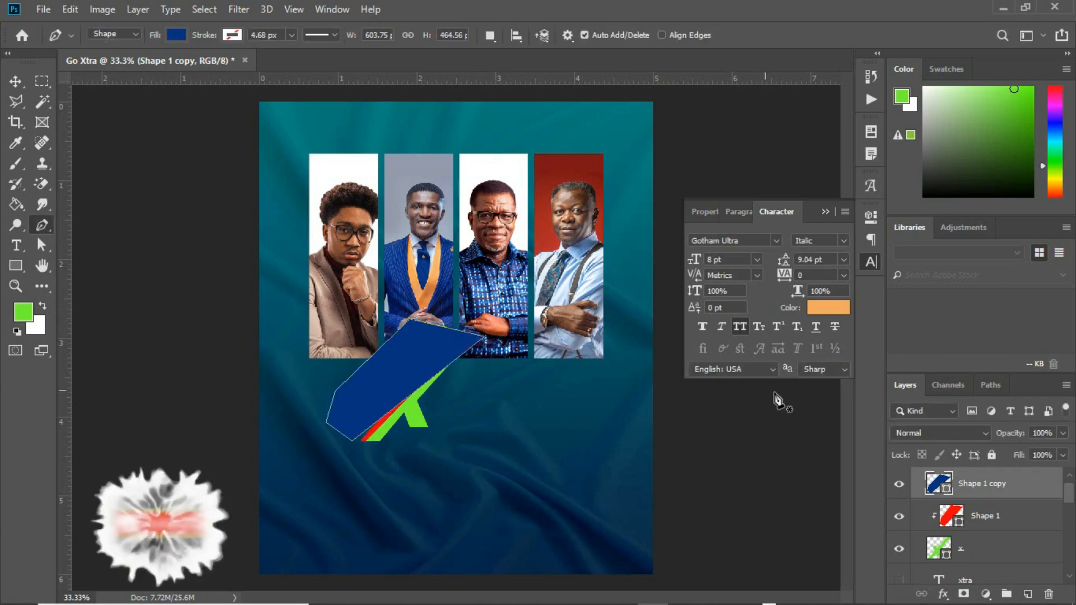
alt+click(990, 495)
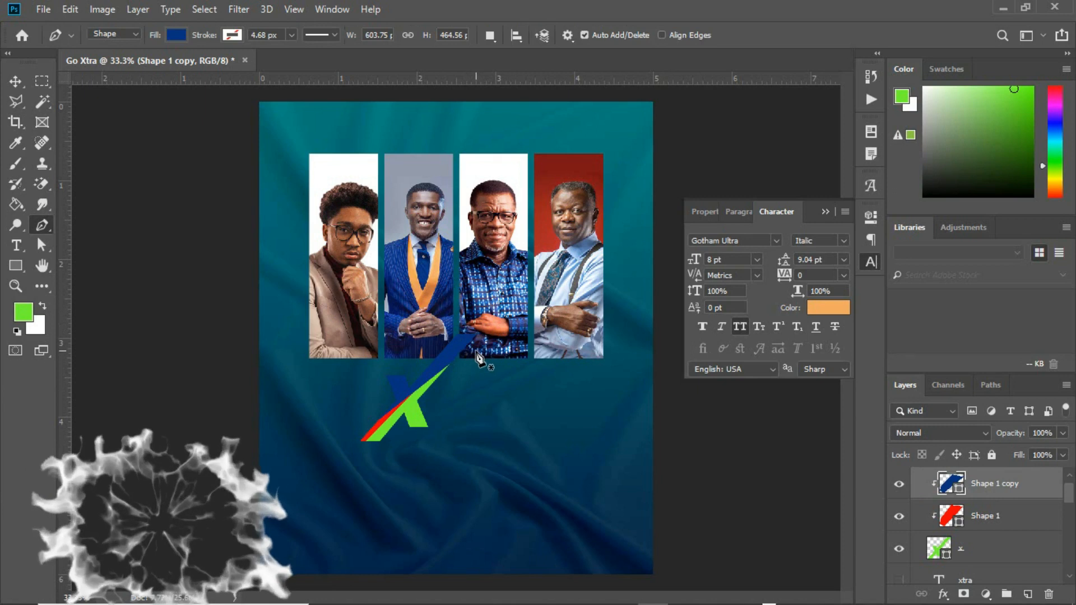
key(ctrl+t)
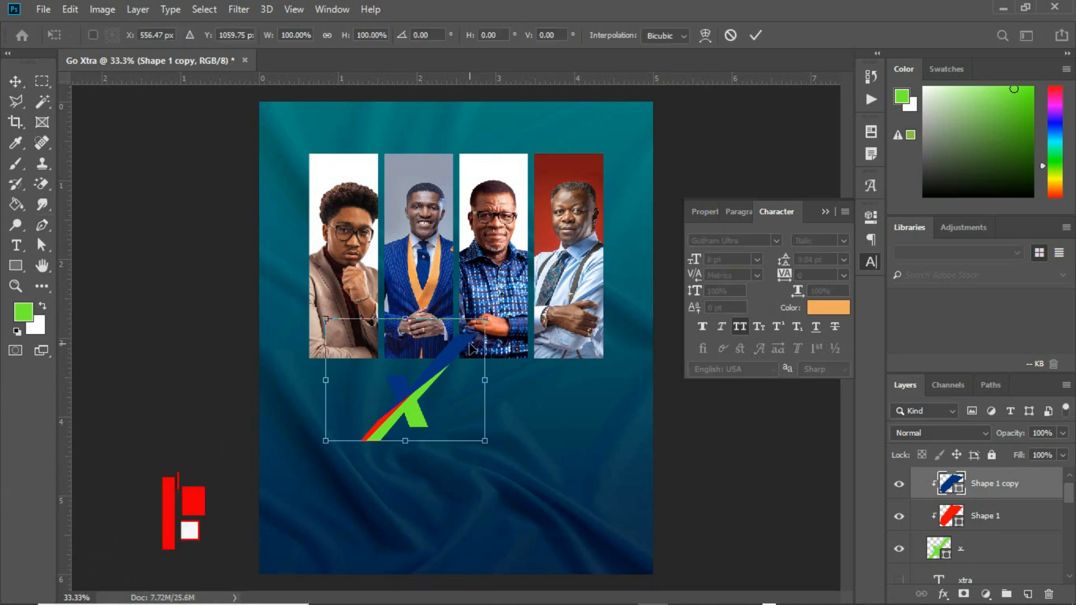
mouse_move(486, 320)
mouse_down()
mouse_move(475, 301)
mouse_move(489, 310)
mouse_up()
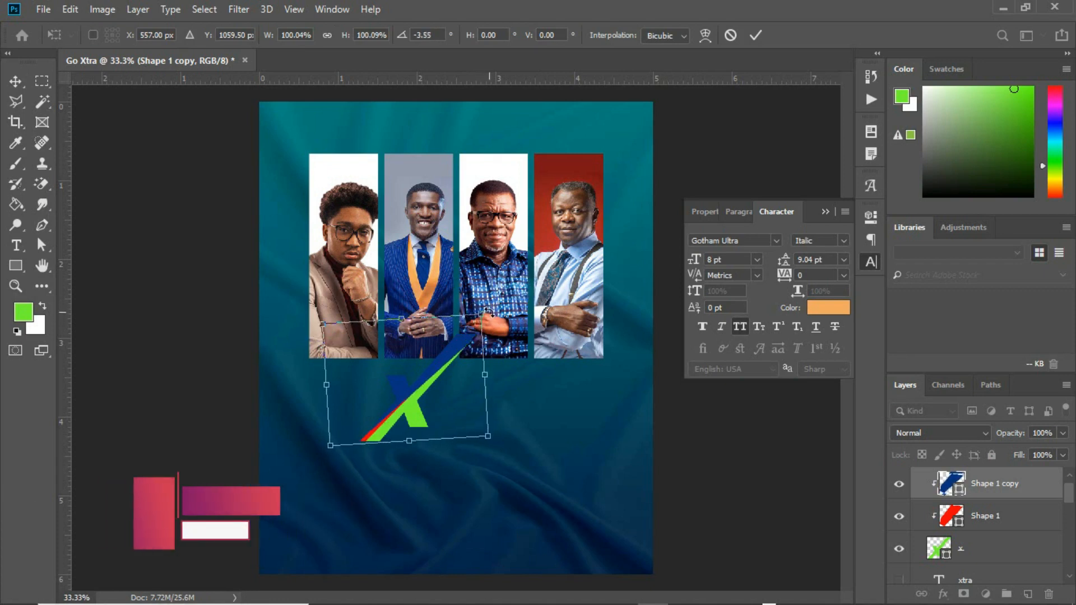
key(Return)
Rotate the red Shape 1 stripe about -2.7 degrees and move Shape 1 copy beneath it.
click(987, 520)
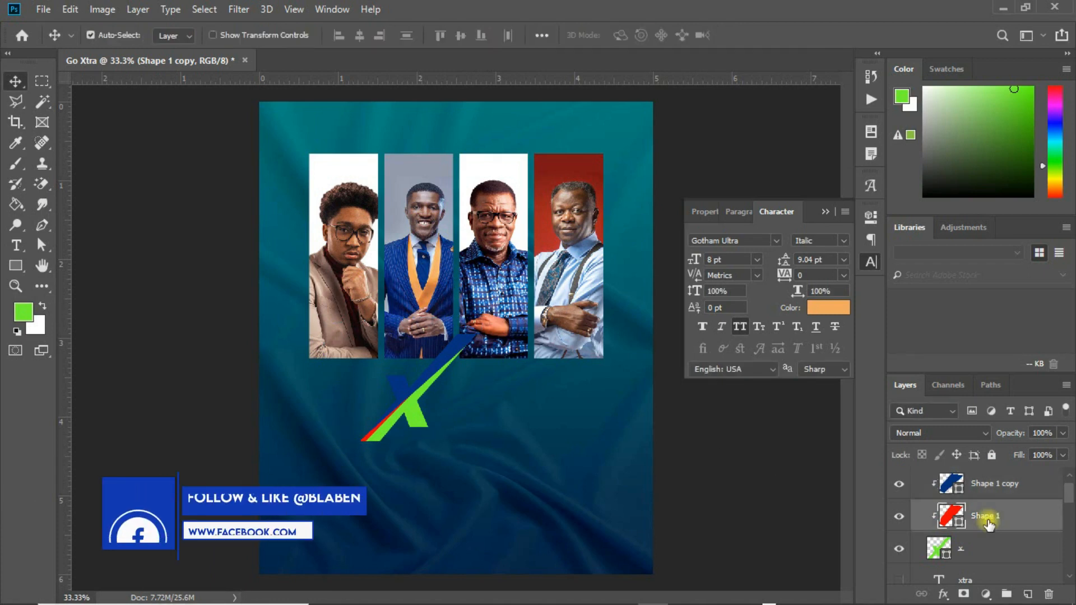
key(ctrl+t)
drag(516, 306, 512, 301)
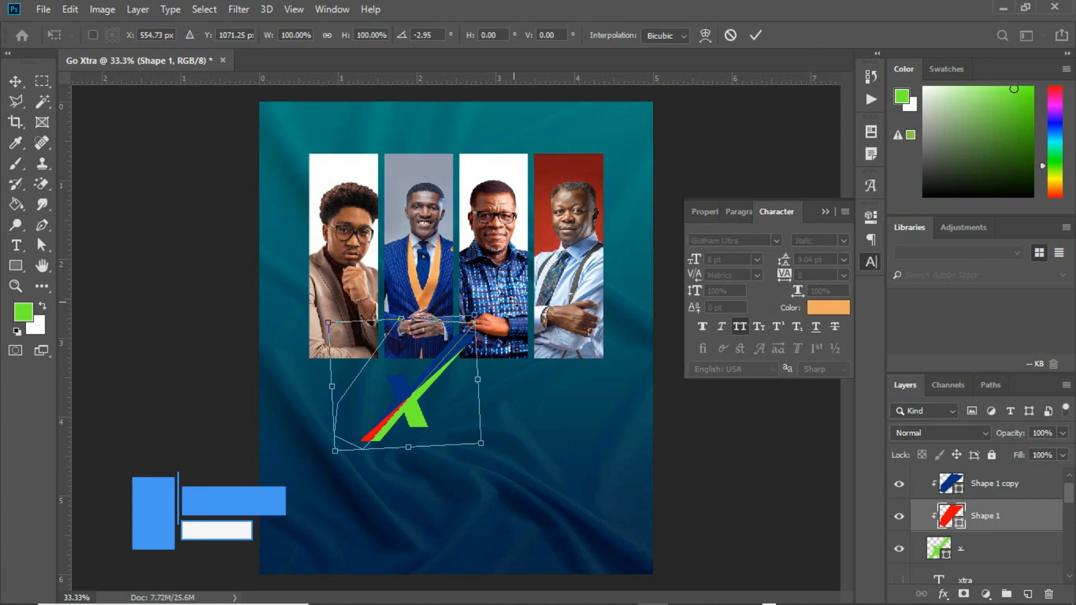
key(Return)
drag(998, 495, 999, 530)
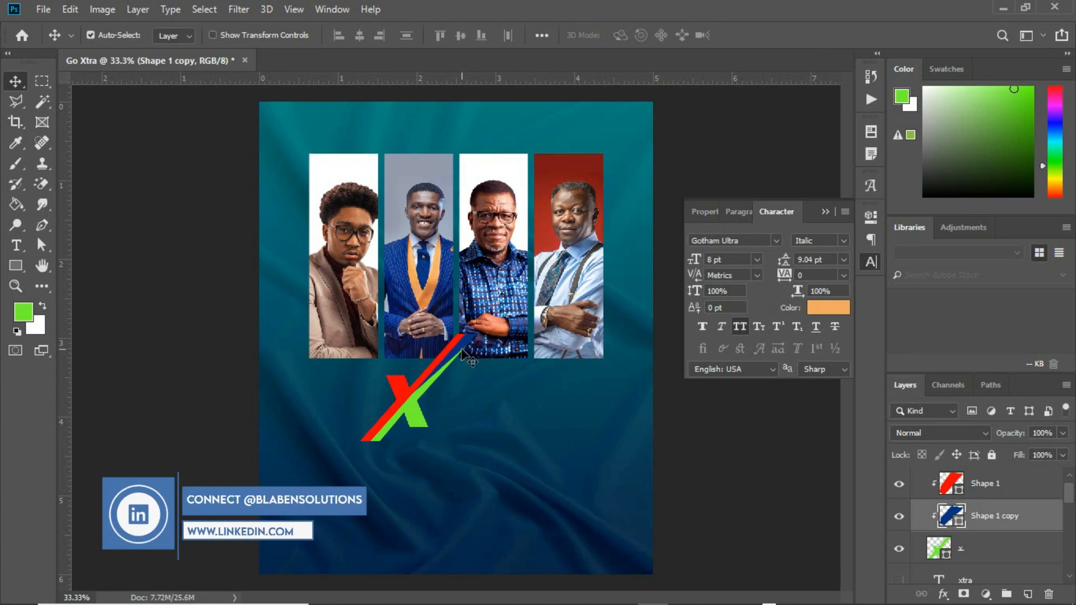
Recolour the Shape 1 copy stripe to yellow-green #caf12e.
click(958, 524)
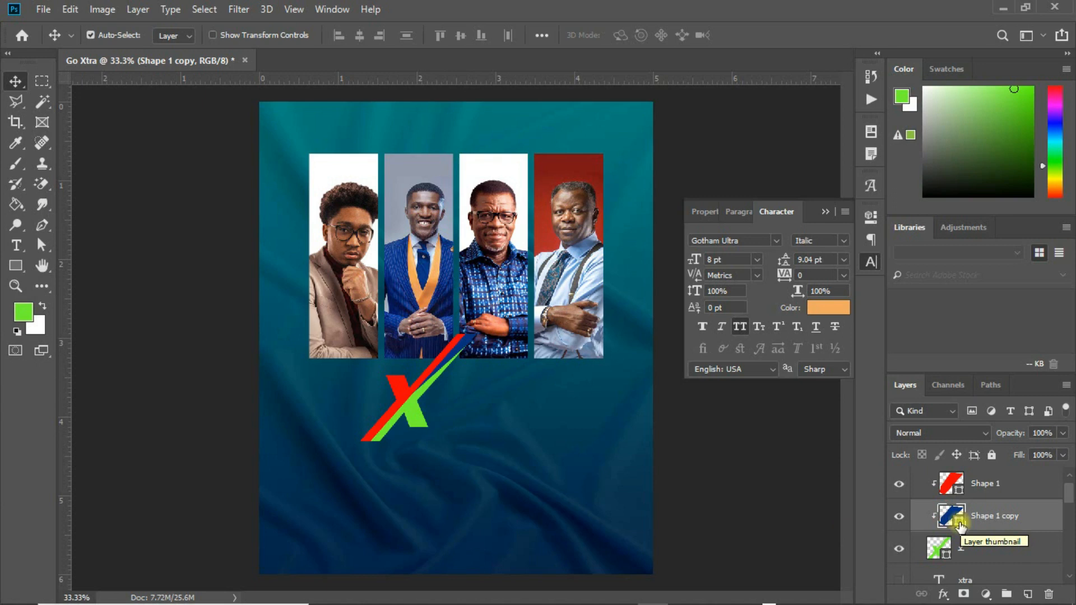
double_click(959, 524)
click(879, 406)
mouse_move(879, 406)
mouse_down()
mouse_move(879, 388)
mouse_move(887, 392)
mouse_up()
click(839, 252)
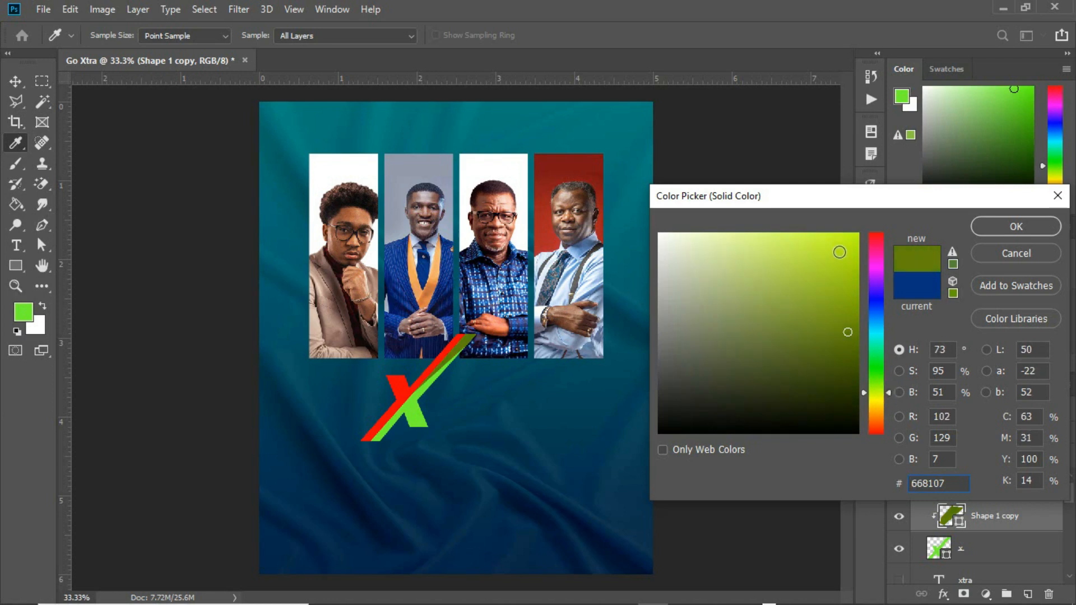
drag(814, 245, 820, 243)
drag(886, 389, 886, 393)
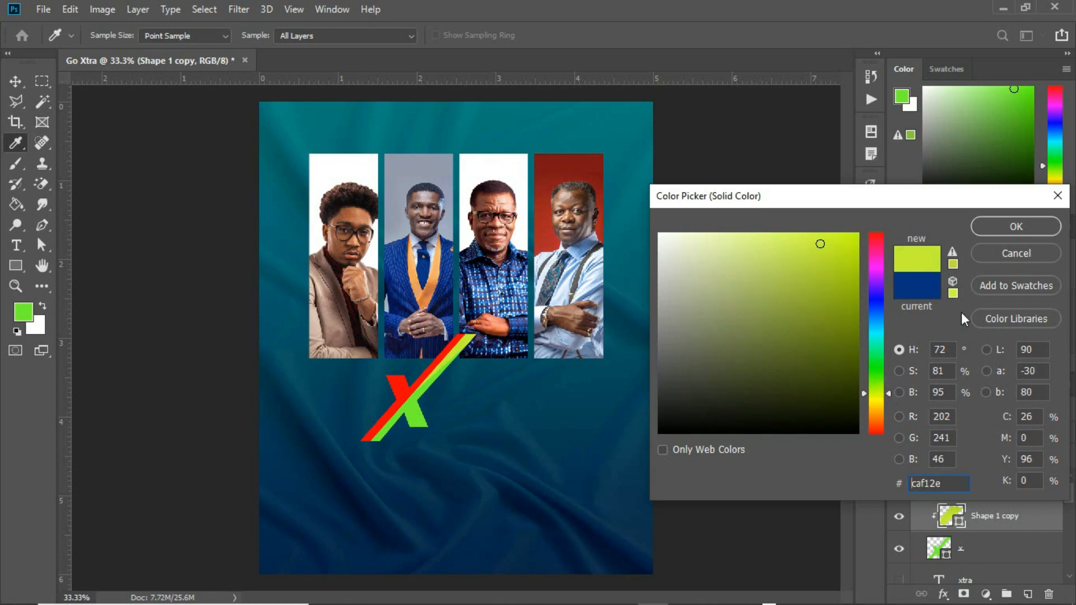
click(1004, 227)
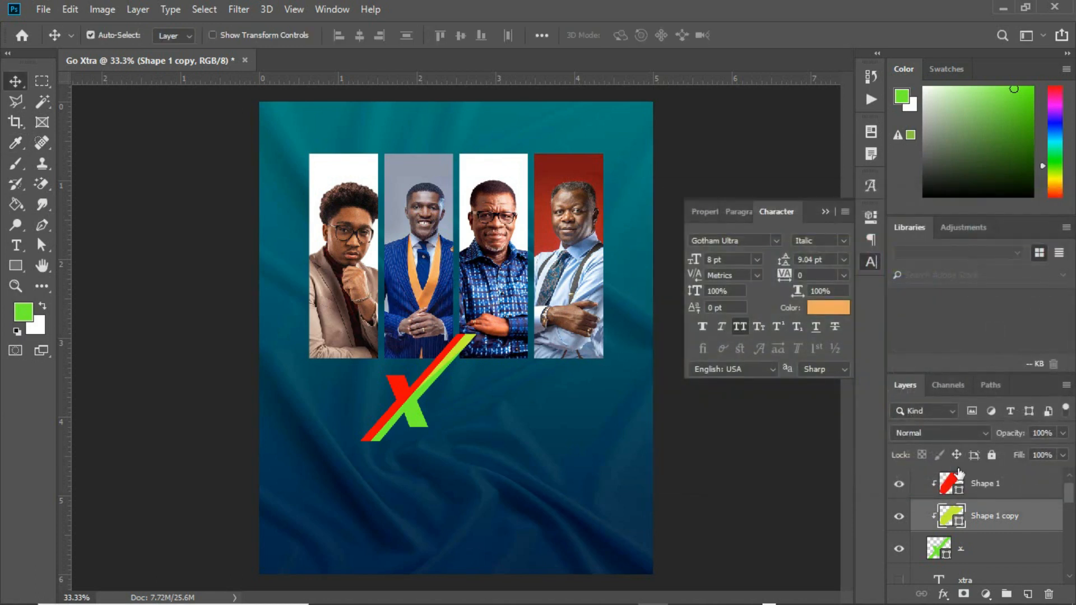
Rotate the red Shape 1 stripe slightly counterclockwise.
click(975, 483)
key(ctrl+t)
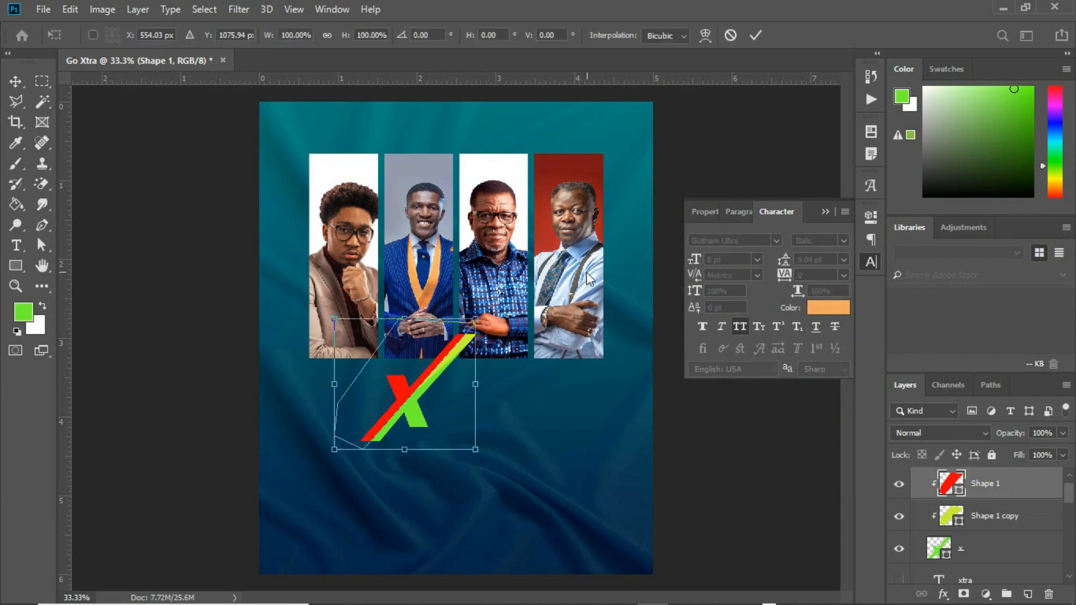
drag(484, 324, 477, 331)
key(Return)
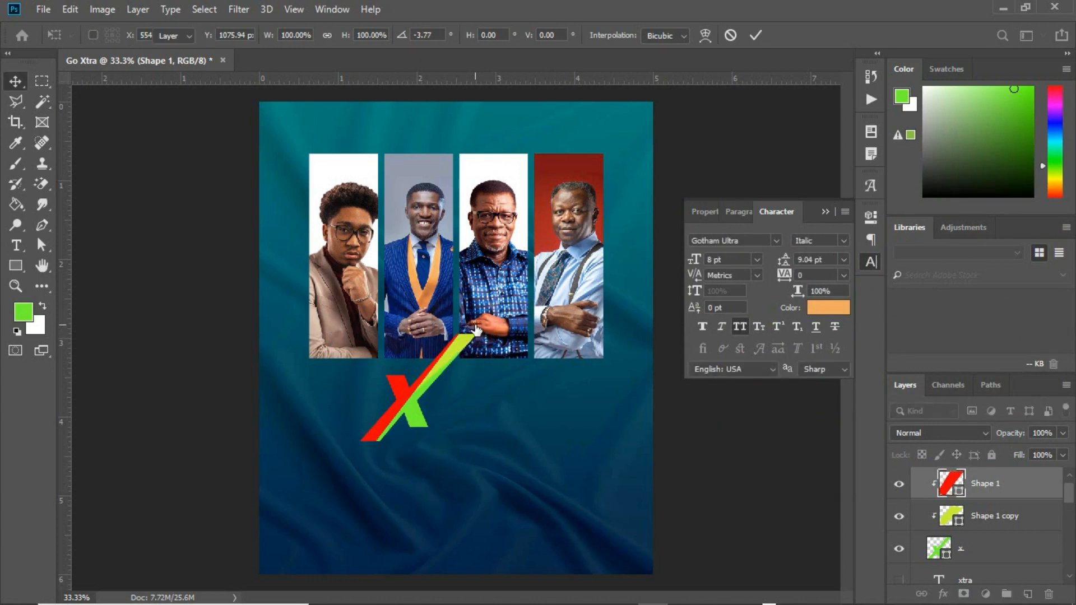
Set both stripe layers to the Lighter Color blend mode, leaving only Shape 1 selected.
ctrl+click(1017, 515)
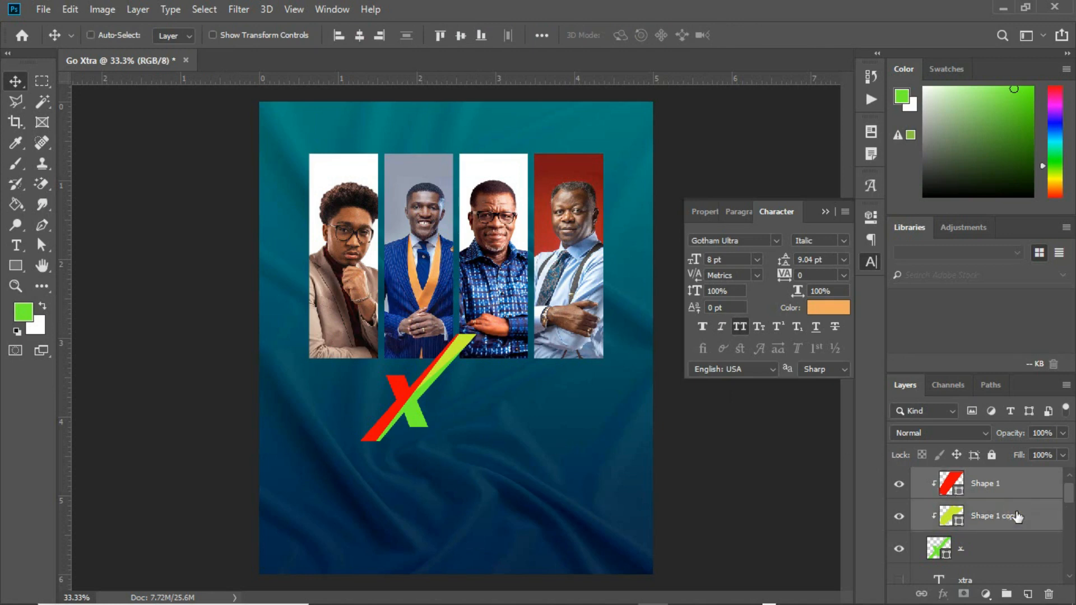
click(971, 437)
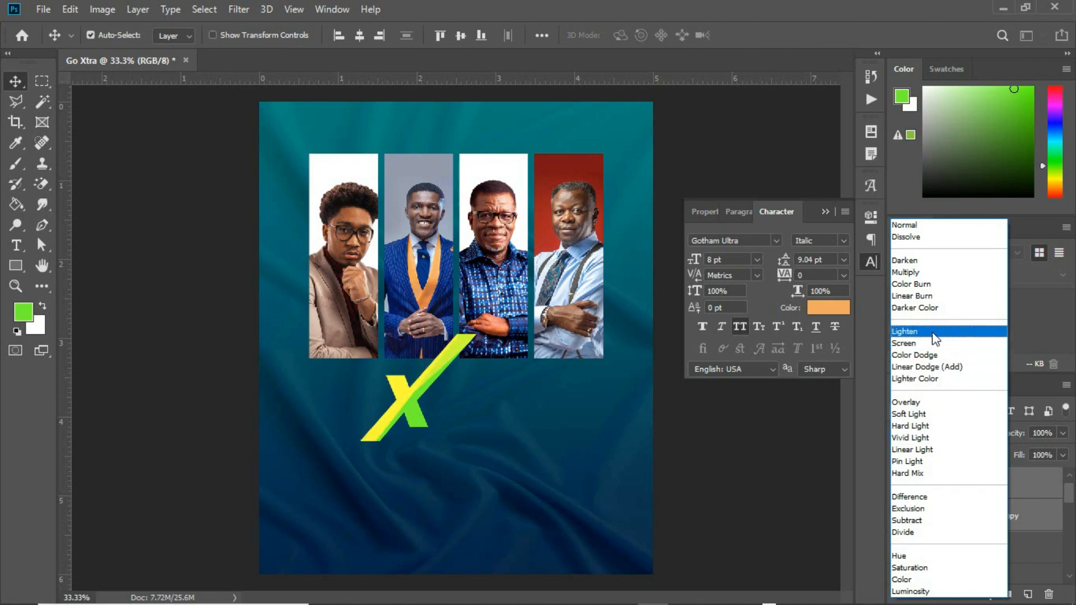
click(926, 377)
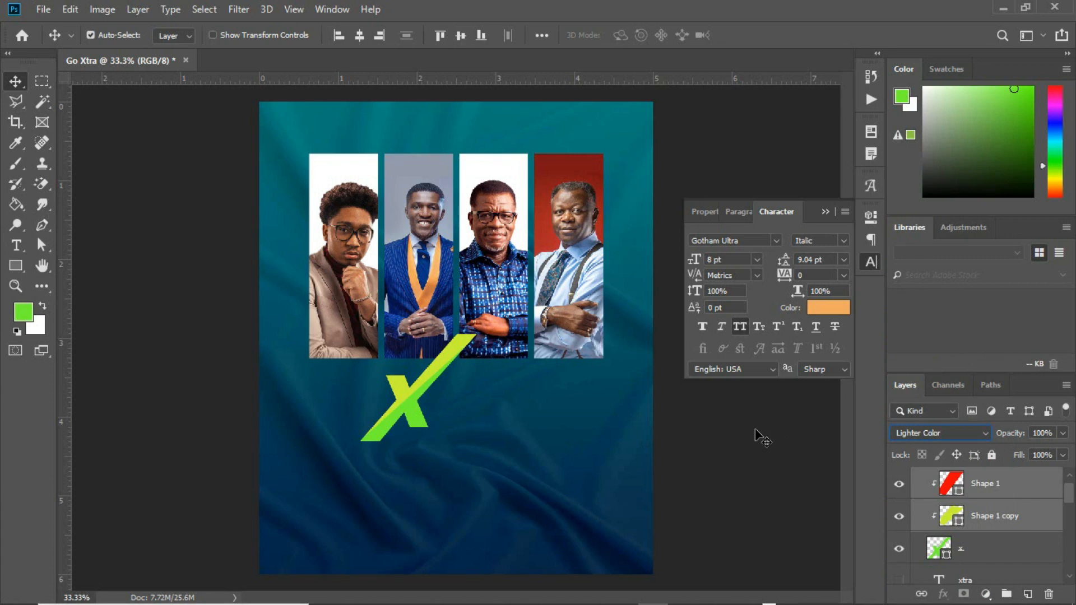
ctrl+click(966, 520)
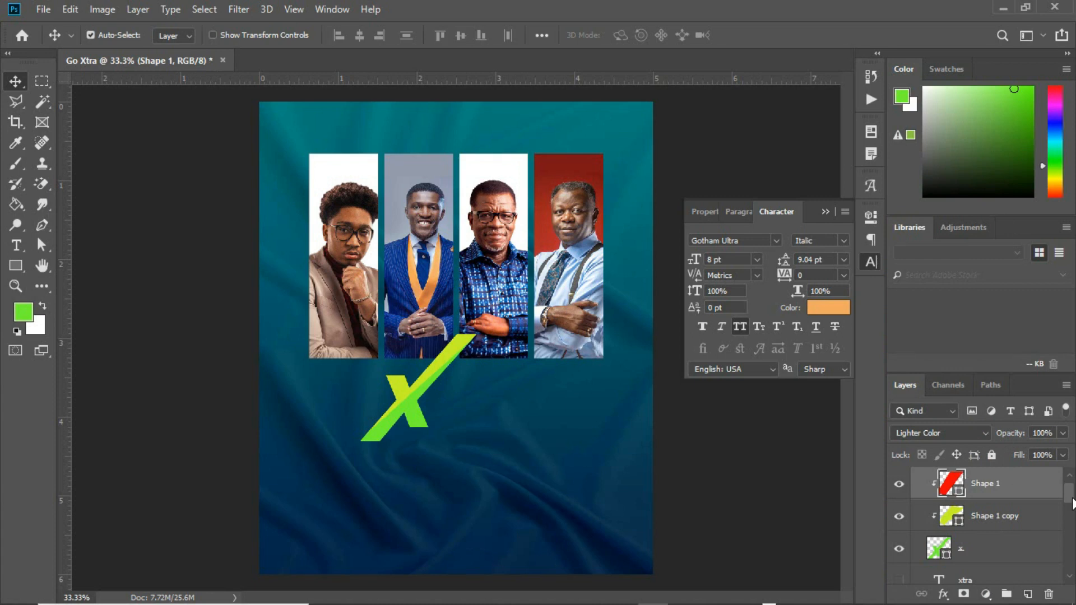
Group Shape 1, Shape 1 copy and the x layer inside cspeakers and name the group 'x'.
scroll(1070, 498, up, 1)
click(913, 479)
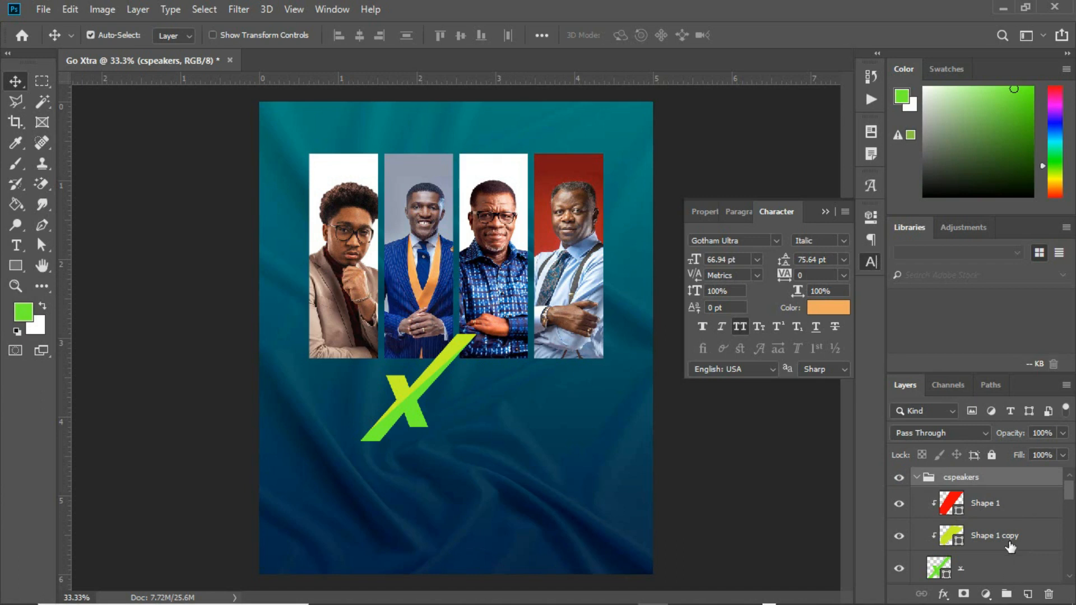
click(987, 507)
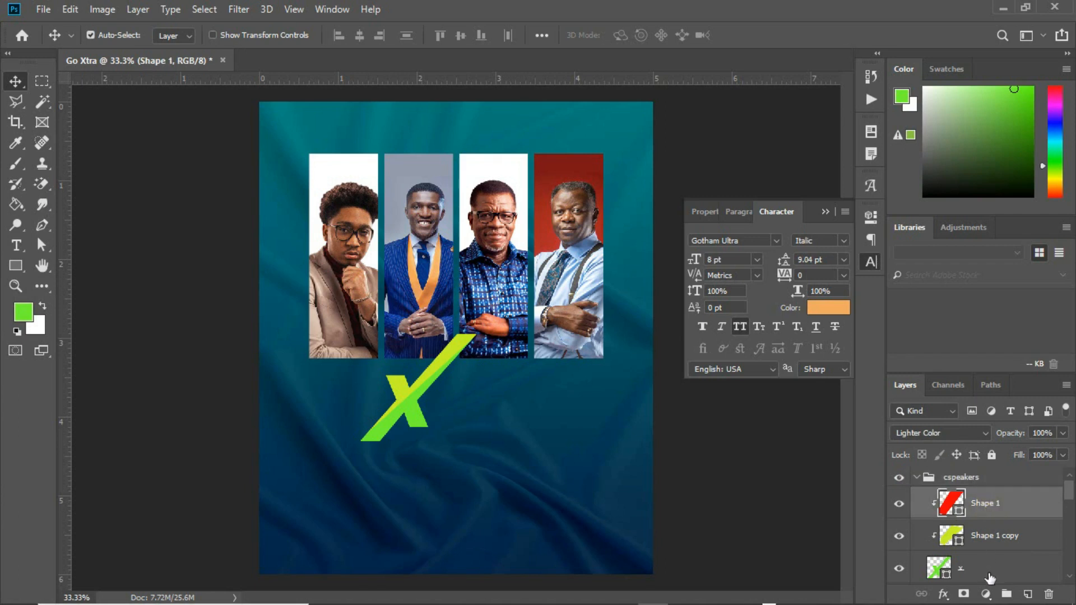
shift+click(989, 571)
key(ctrl+g)
double_click(973, 504)
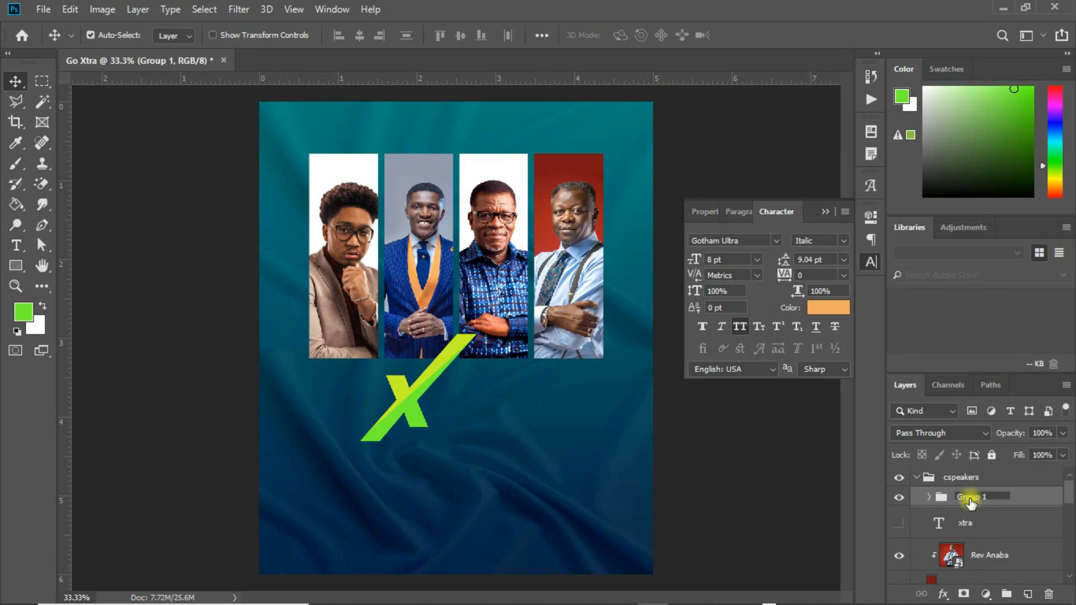
text(x)
key(Return)
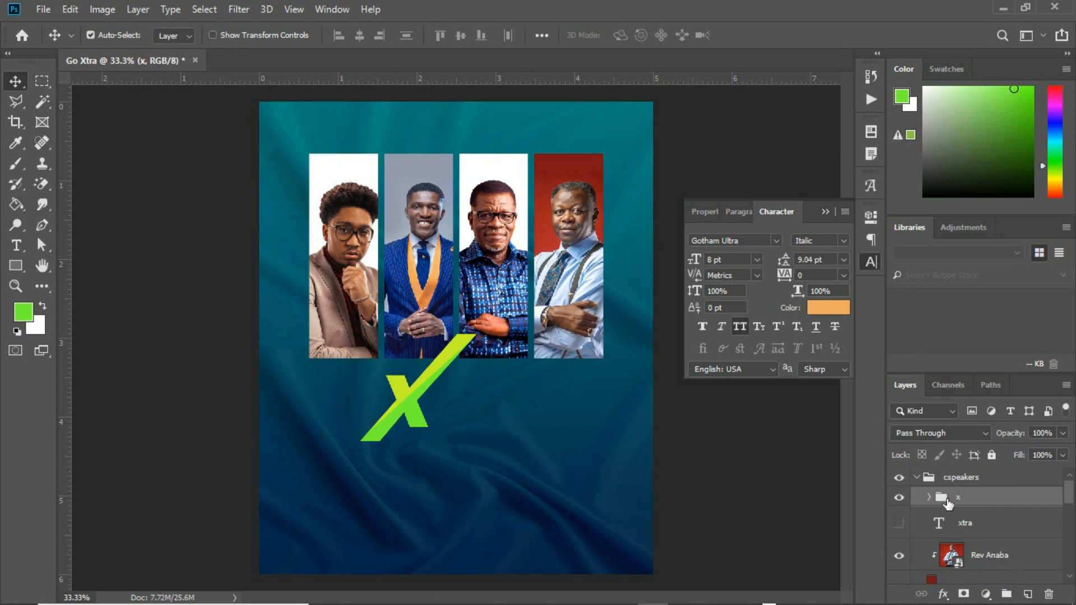
Reveal the xtra title, retype its X, and shift it so the slash forms the X.
click(899, 523)
drag(474, 388, 458, 405)
key(t)
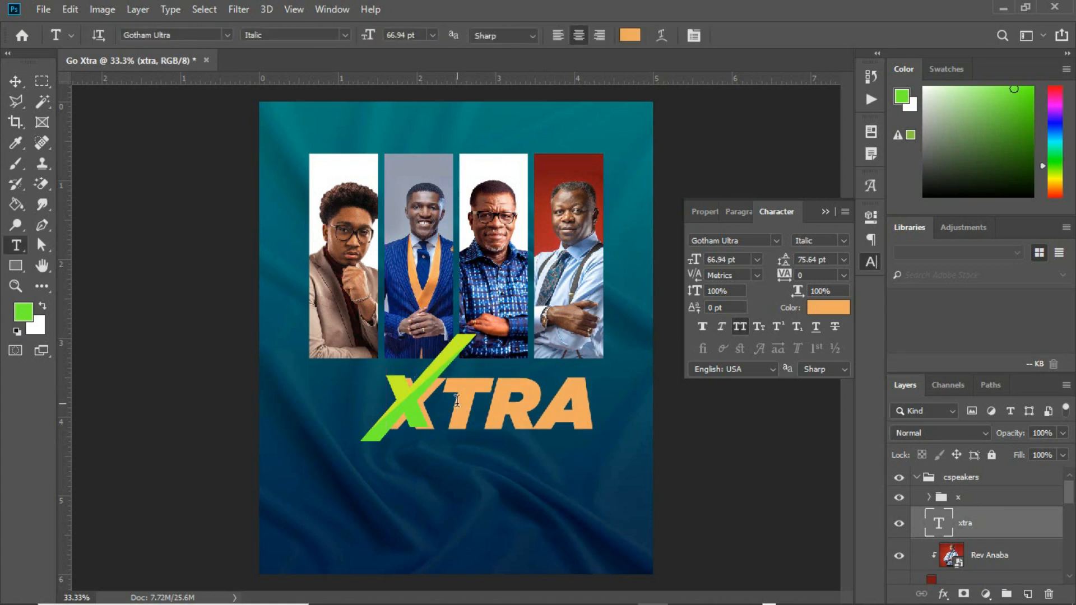
click(445, 391)
key(Delete)
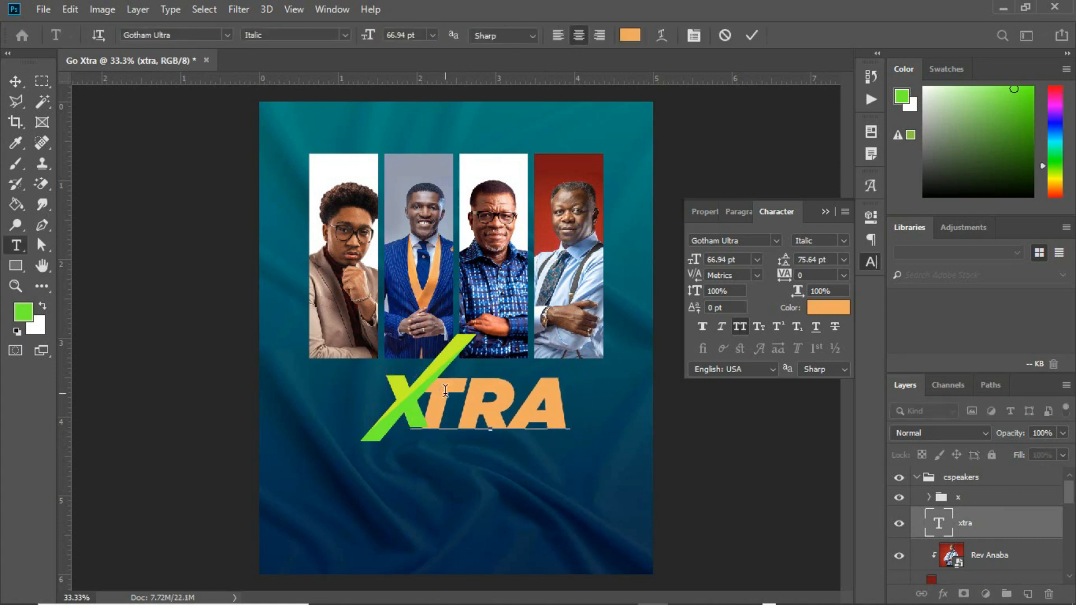
text(X)
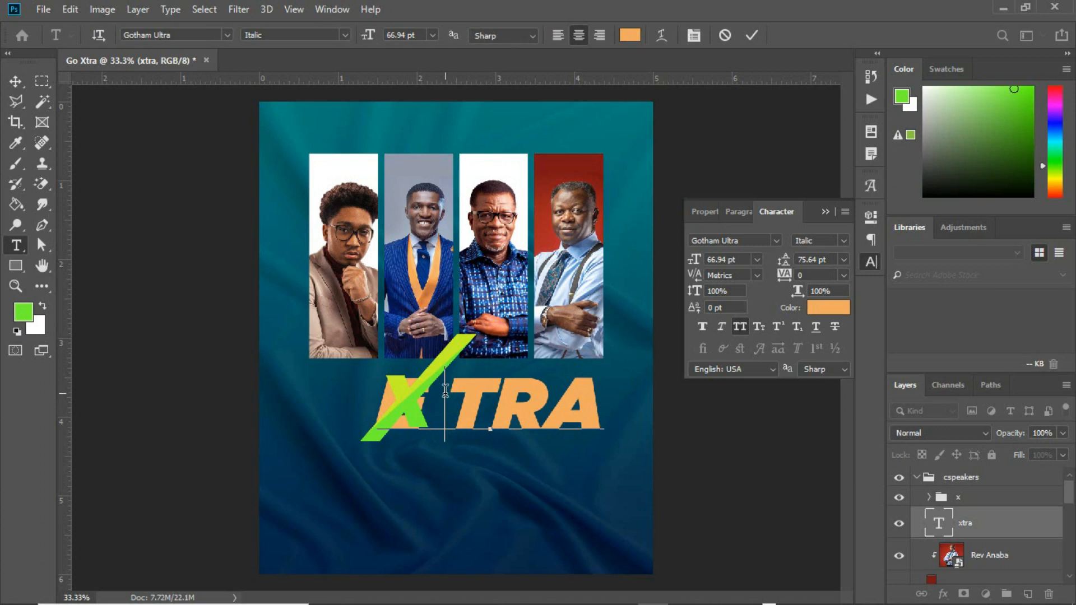
click(15, 81)
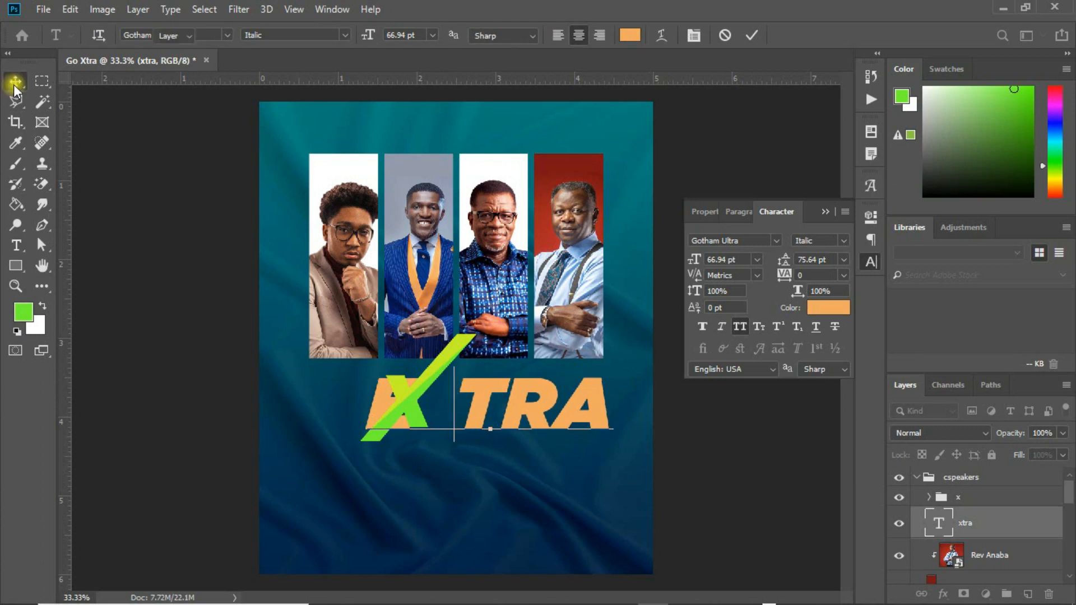
drag(480, 406, 451, 405)
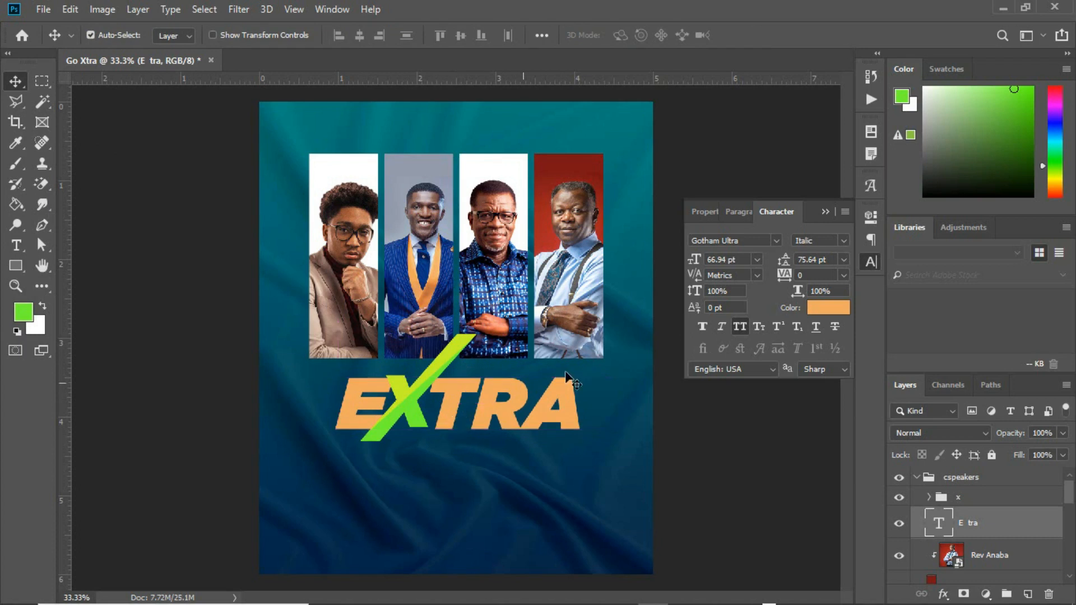
Colour the title text green #75fa2d sampled from the slash and duplicate its layer.
click(840, 308)
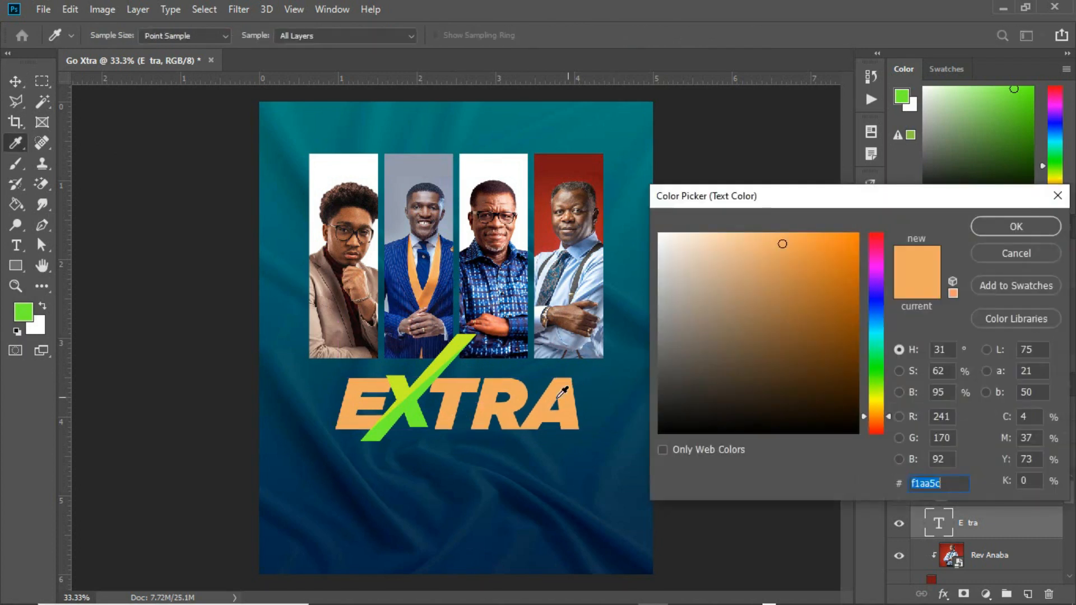
click(416, 402)
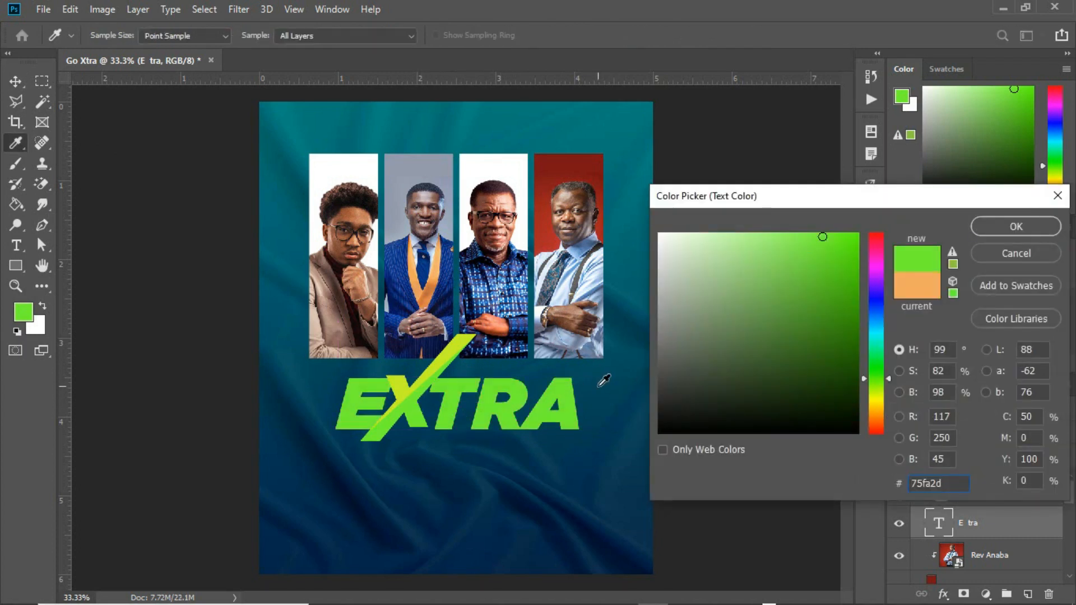
click(1015, 226)
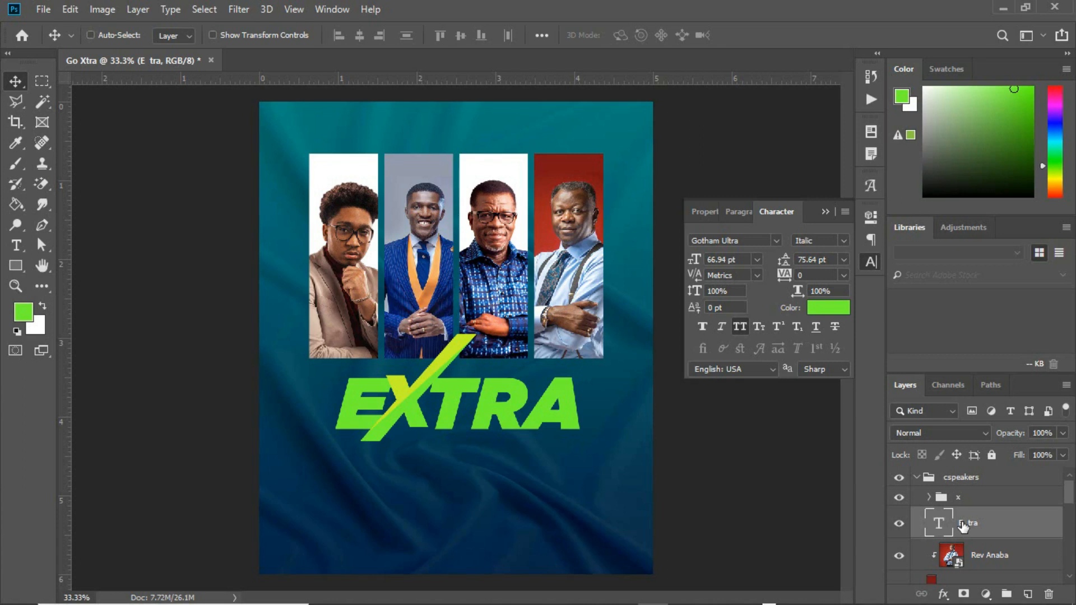
key(ctrl+j)
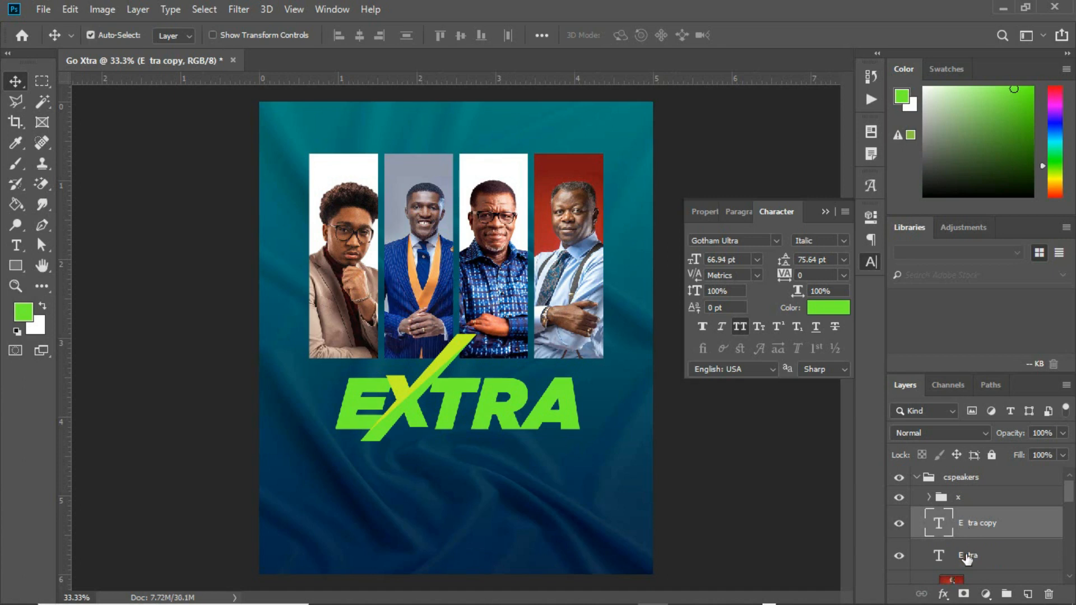
click(951, 544)
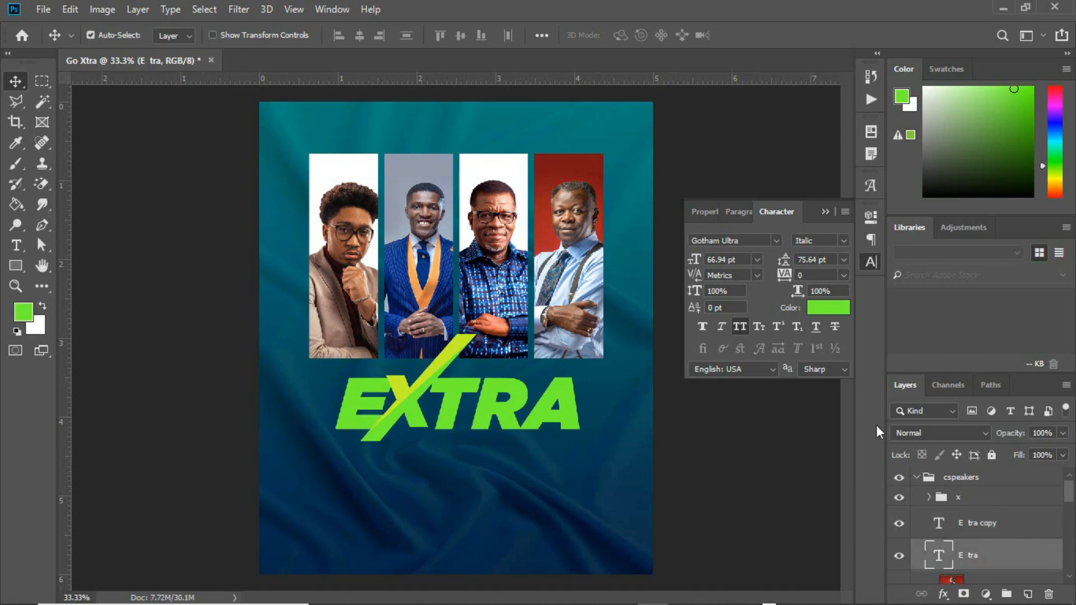
Recolour the lower E tra text to yellow-green cffb1f sampled from the slash, then select the x group.
click(822, 308)
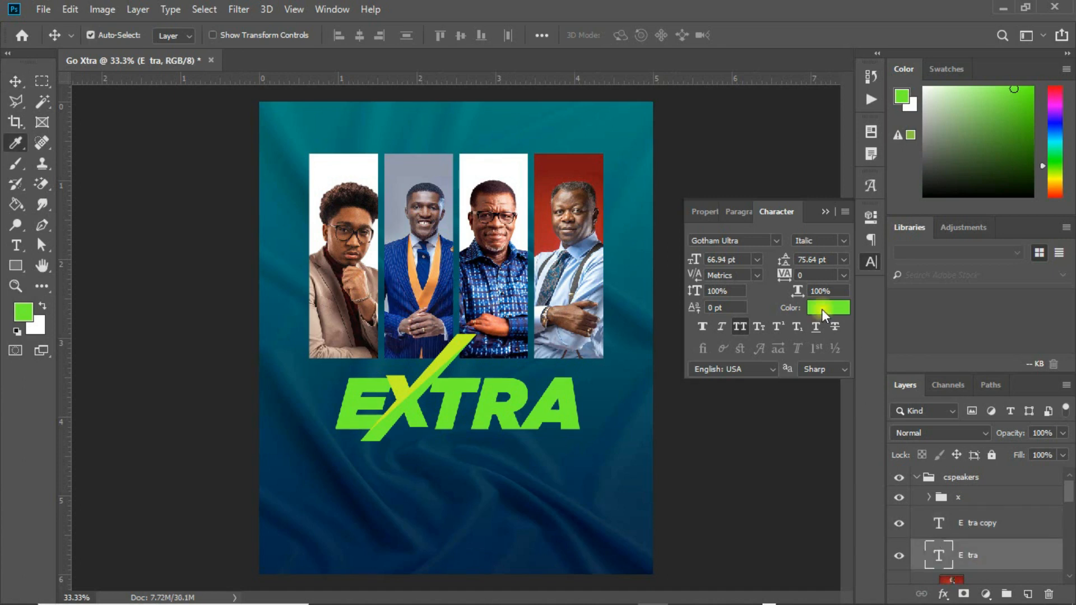
click(450, 363)
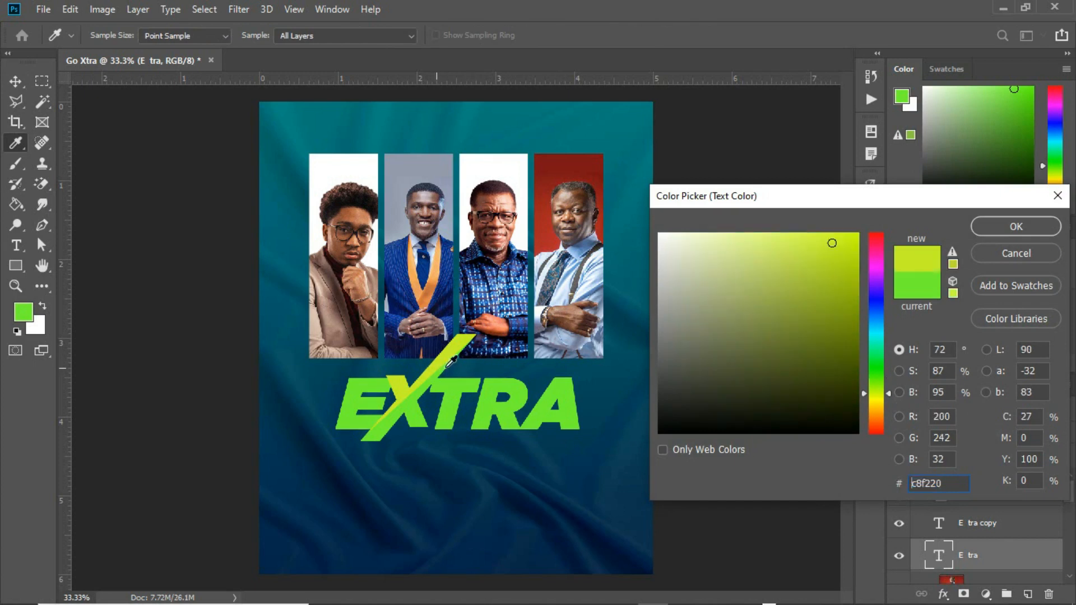
click(834, 236)
click(994, 230)
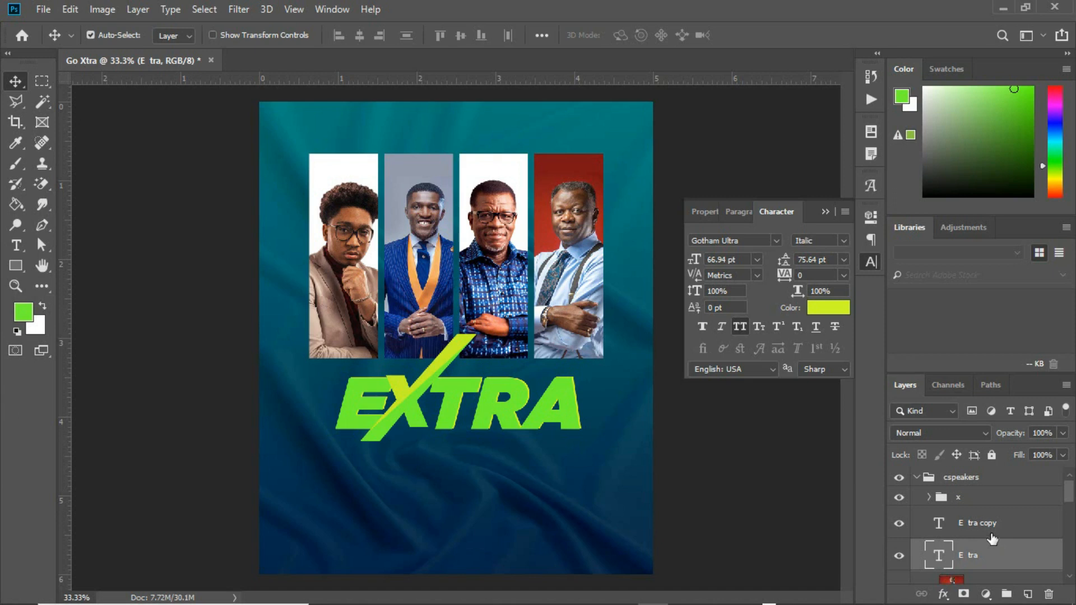
click(965, 499)
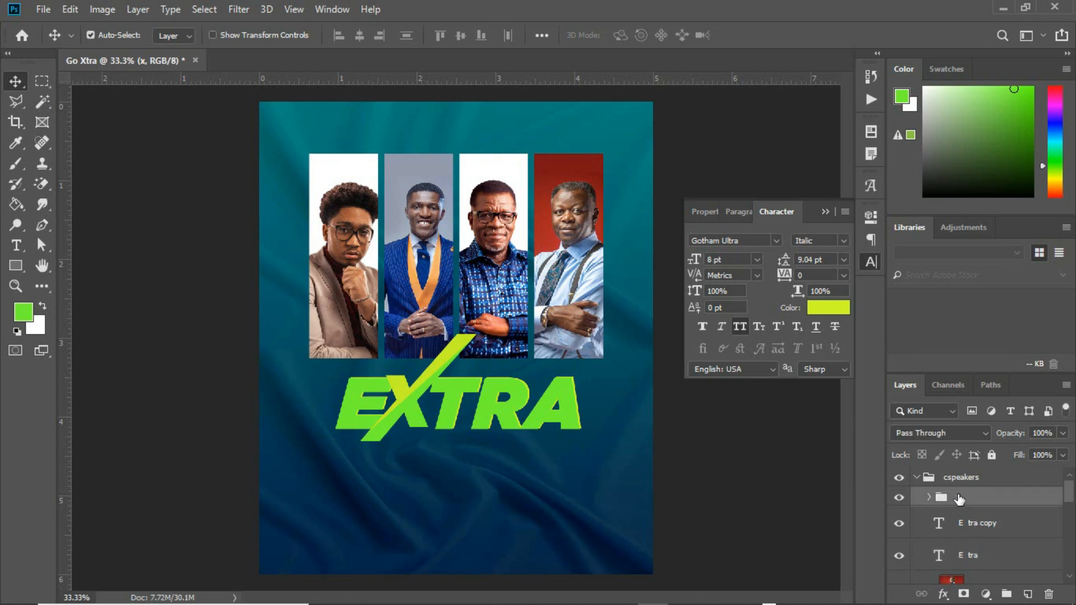
Add a Drop Shadow to the x group: opacity 44%, distance 17, spread 11, size 17.
click(943, 594)
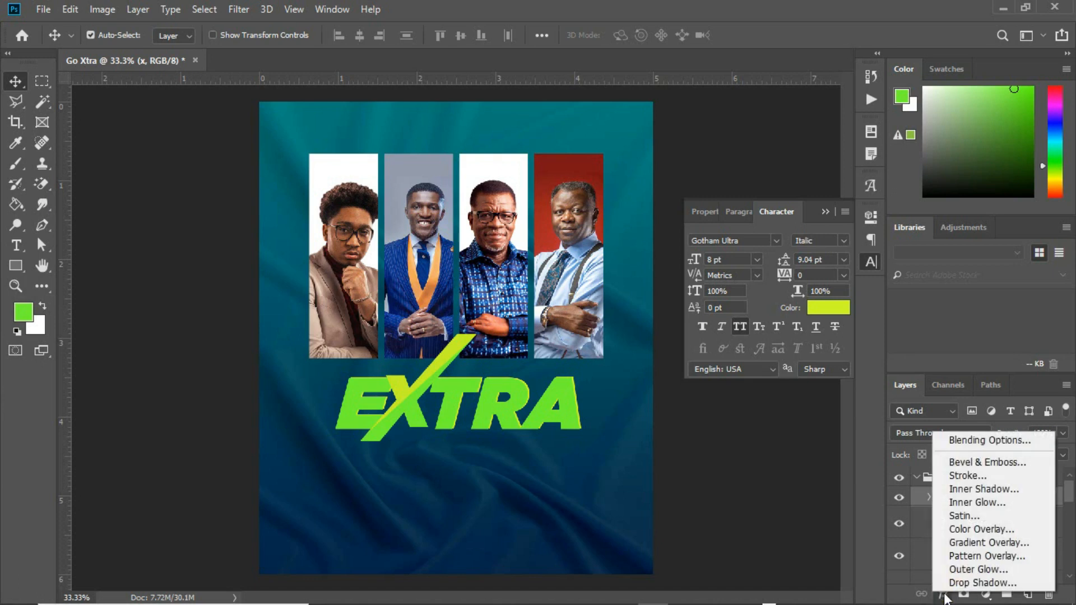
click(987, 583)
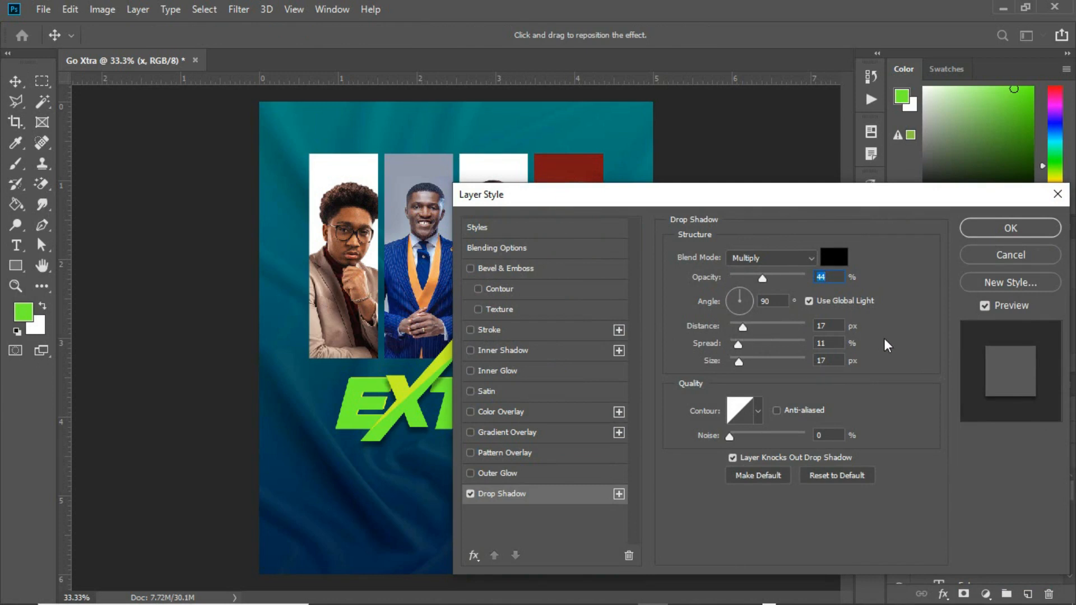
click(1010, 228)
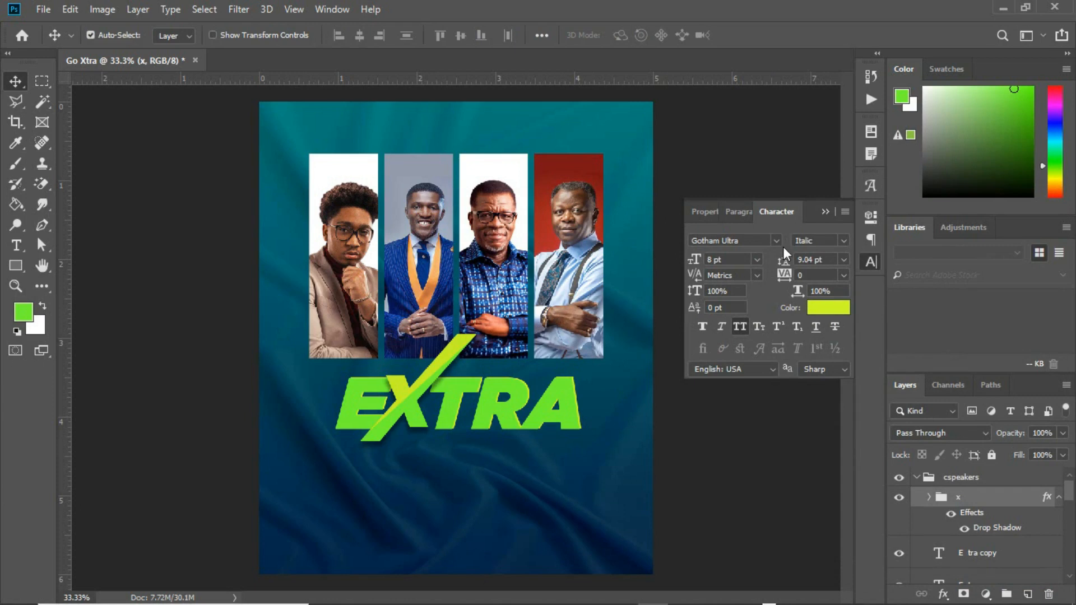
click(822, 211)
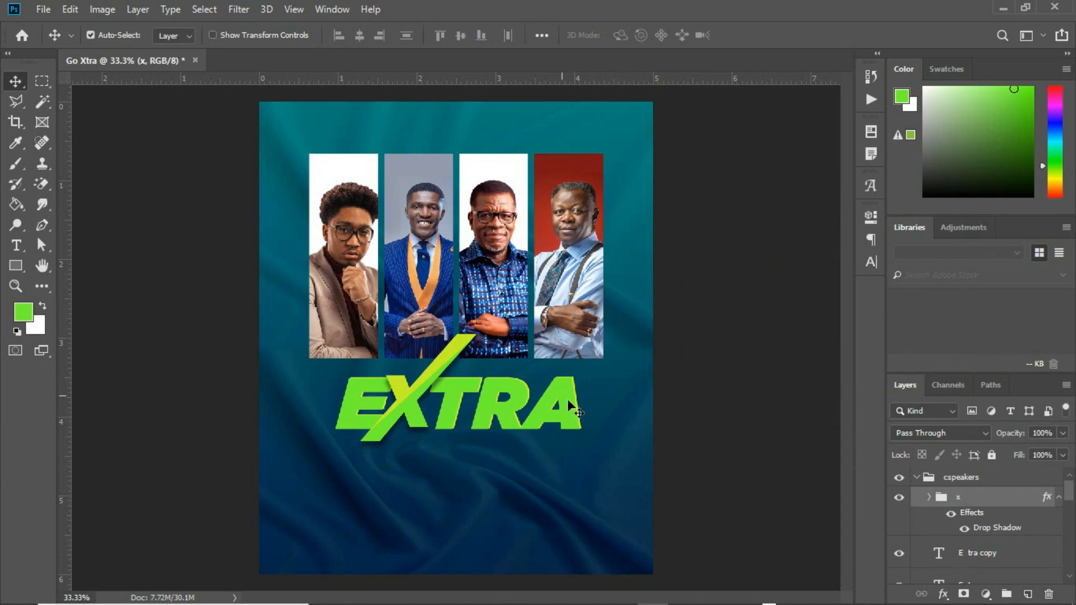
click(994, 553)
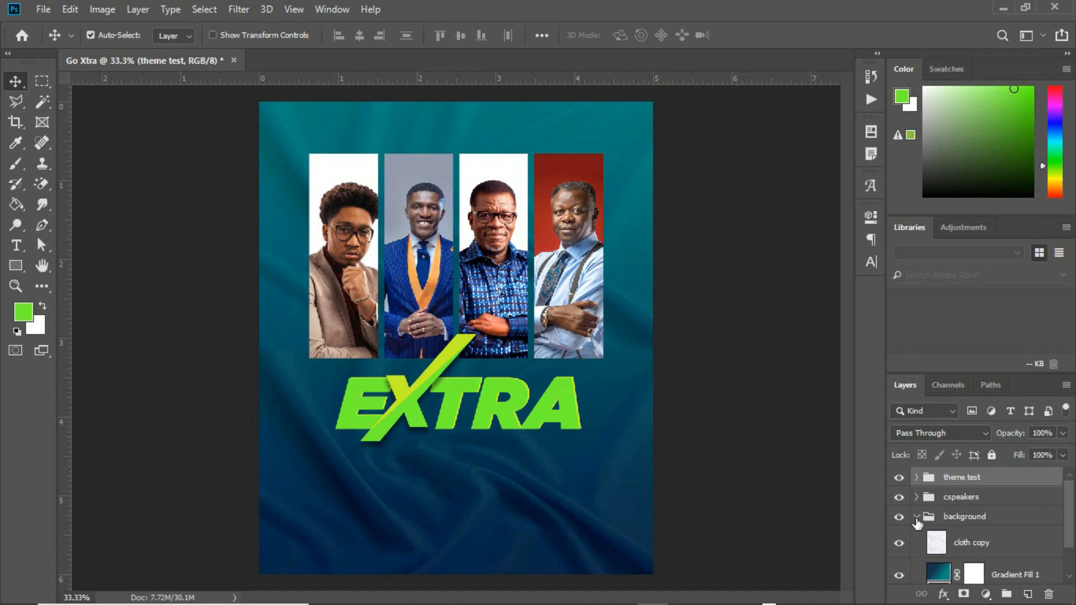
Move the EXTRA title group up slightly toward the photos.
click(917, 517)
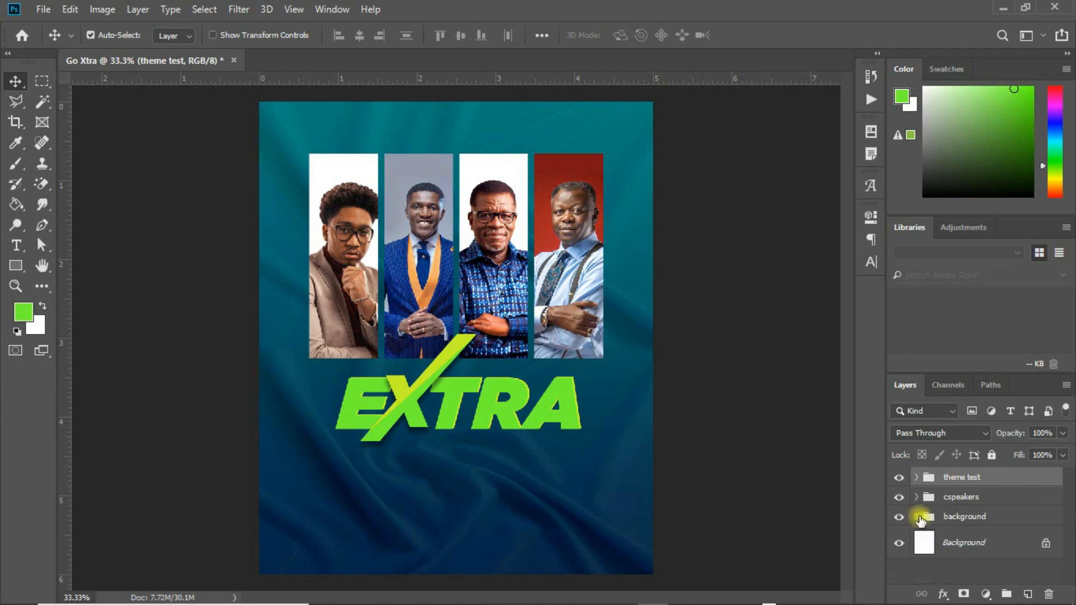
key(ctrl+t)
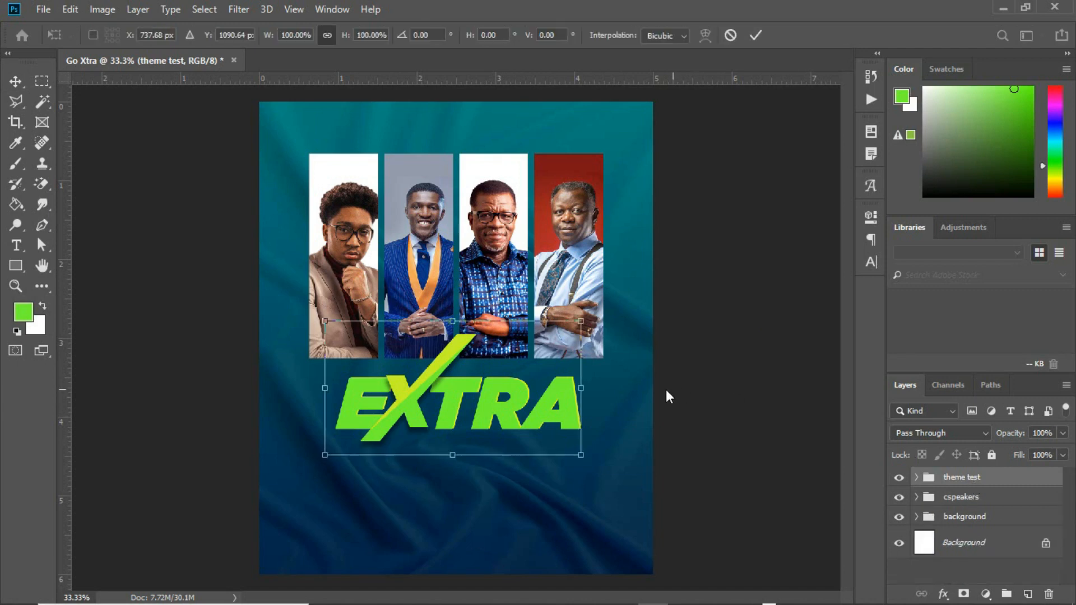
drag(546, 390, 543, 378)
key(Return)
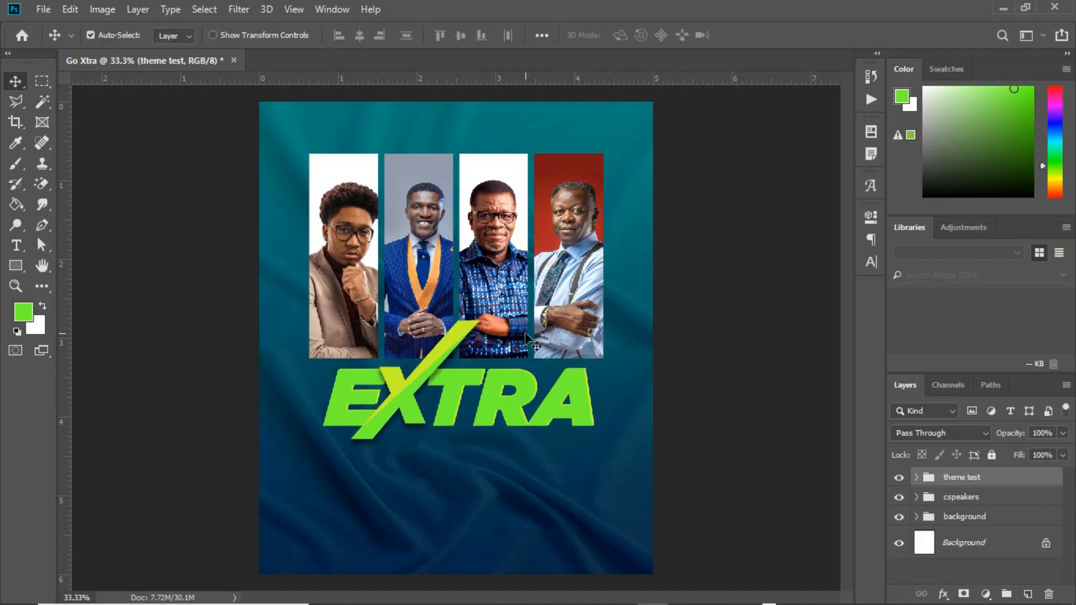
Add a CONFERENCE text line, scaled about 293%, just beneath the EXTRA title.
key(t)
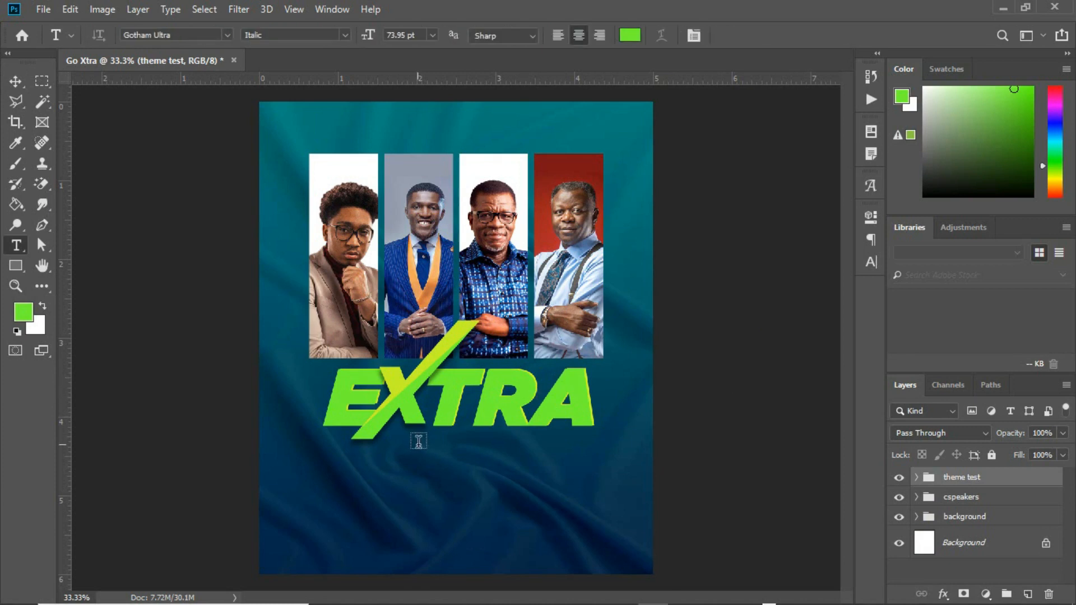
click(435, 445)
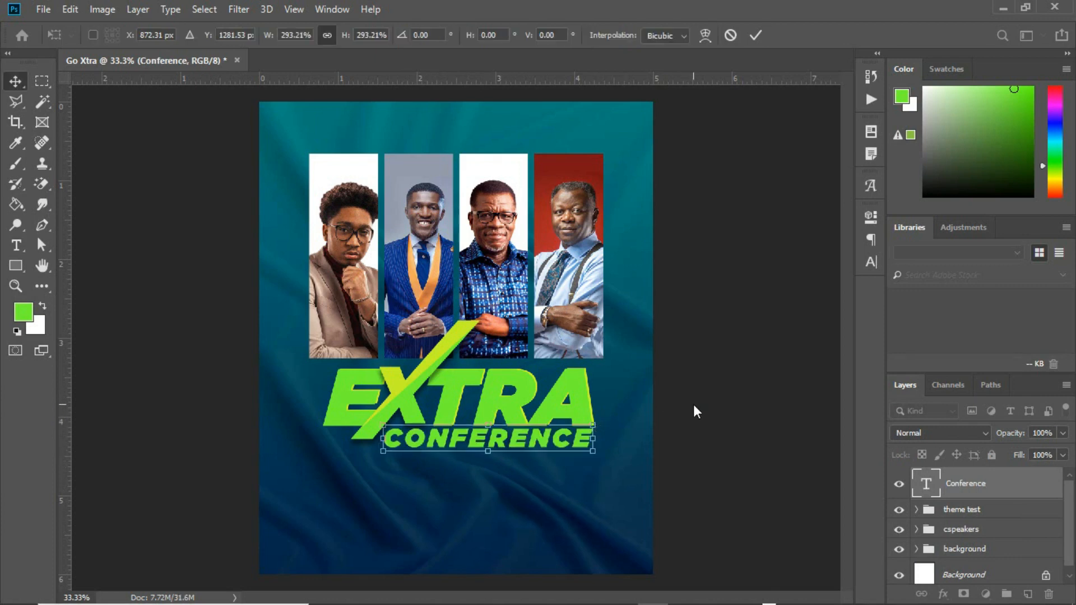
key(Return)
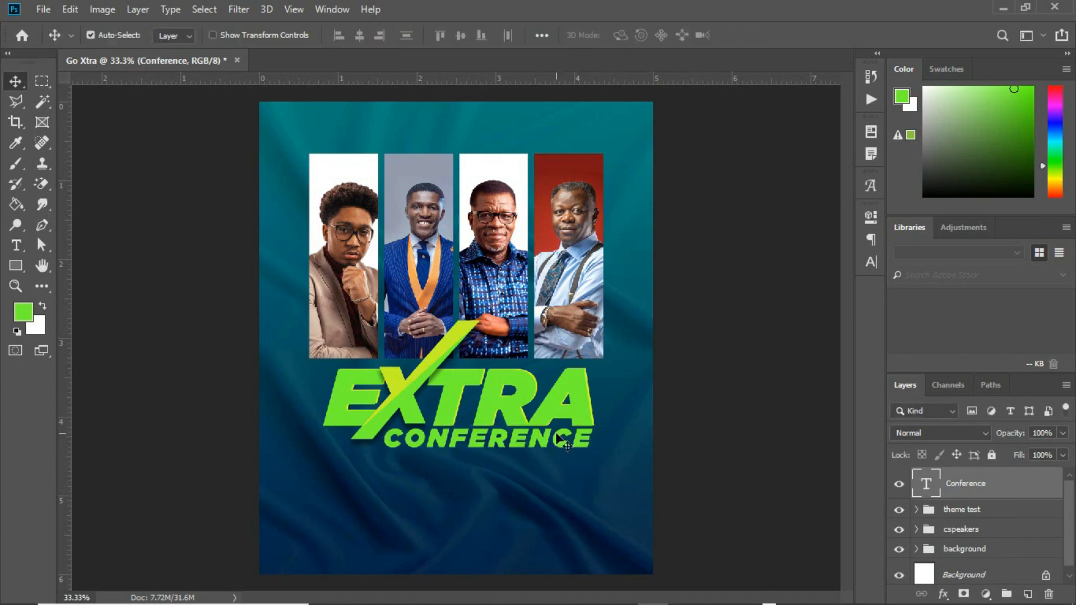
drag(538, 448, 539, 449)
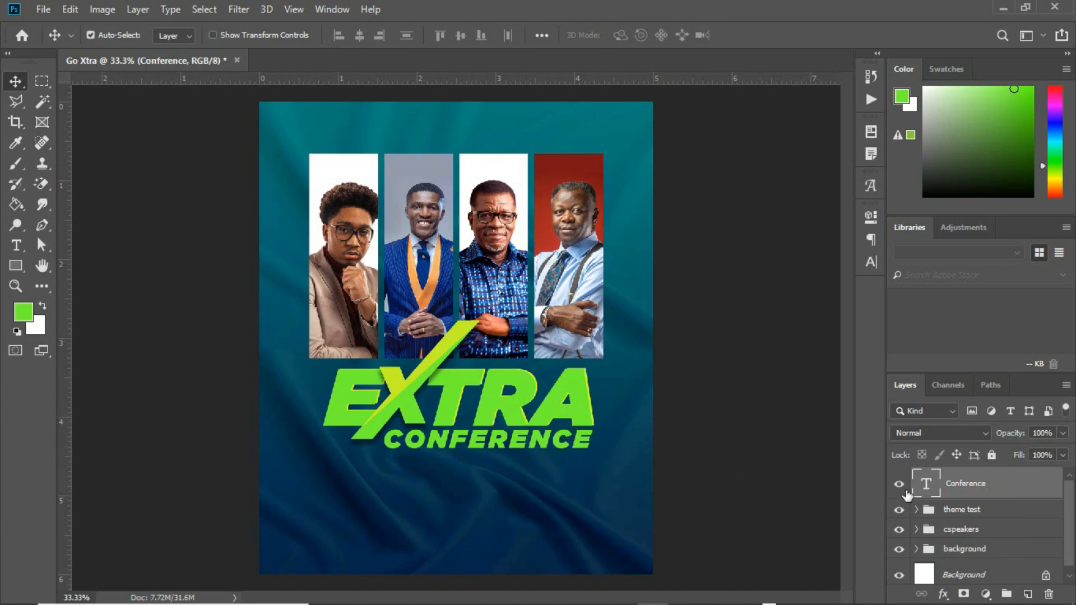
Duplicate the Conference text, colour it c8f220, and move both Conference layers into theme test.
key(ctrl+j)
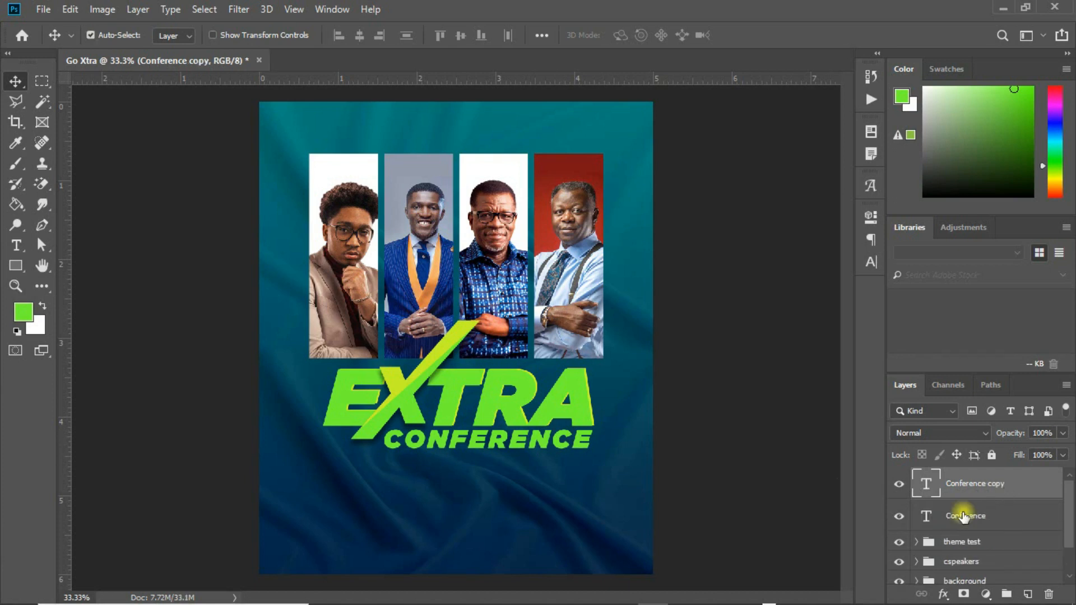
click(962, 513)
click(870, 266)
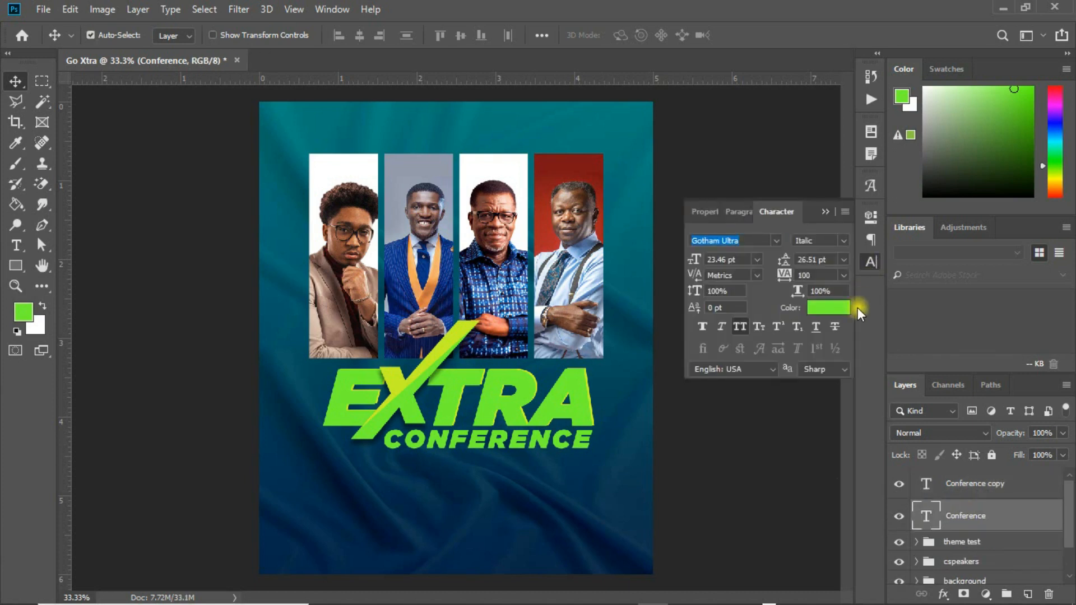
click(833, 308)
text(c8f220)
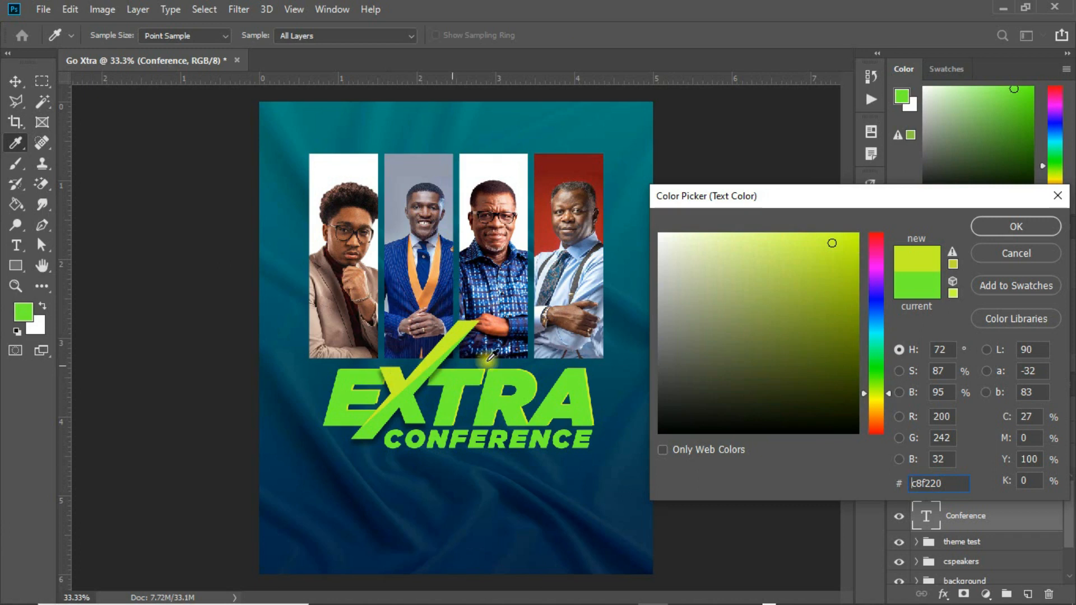
click(997, 227)
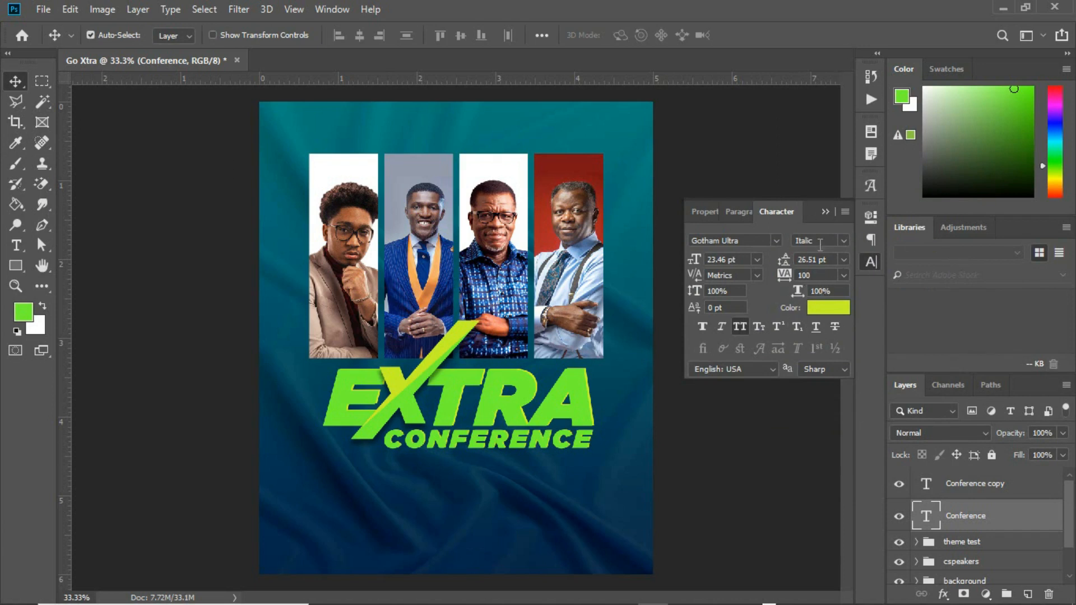
click(826, 211)
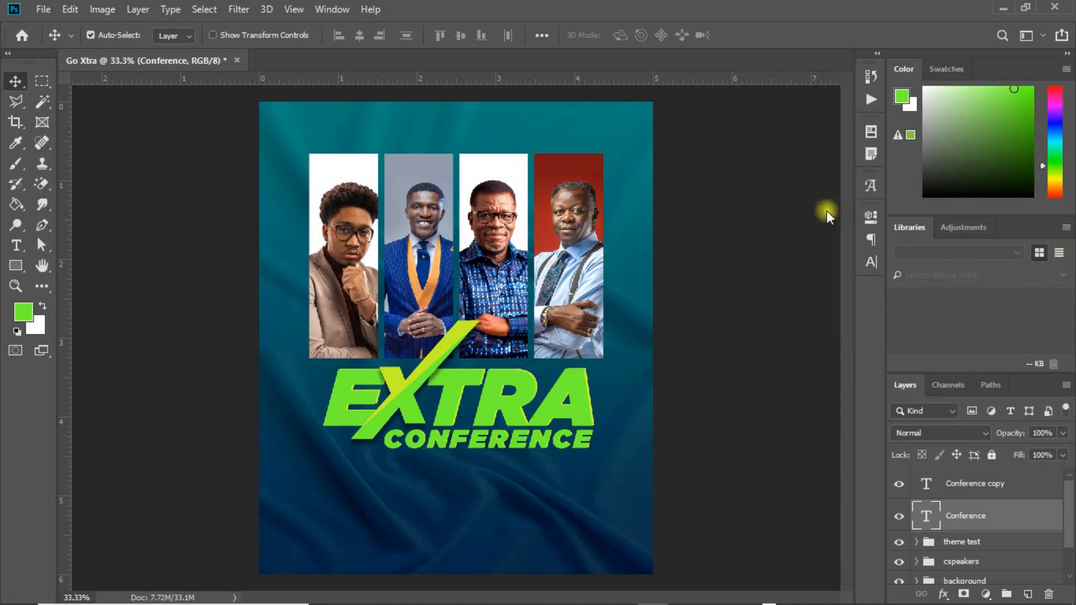
ctrl+click(997, 493)
drag(996, 495, 982, 543)
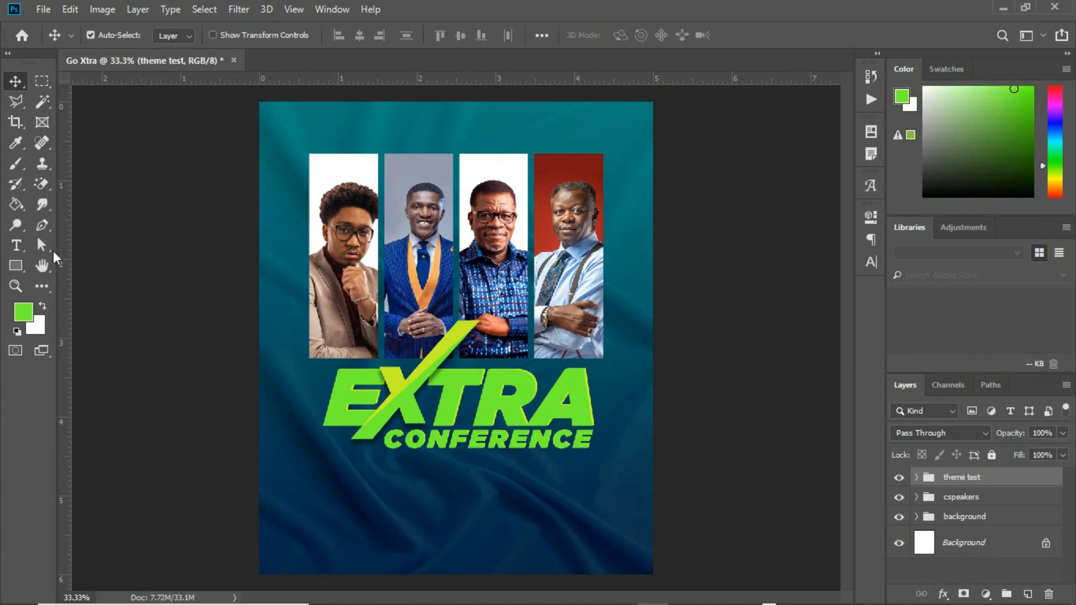
Type GO below the title and set its font to The Brittany Script.
click(16, 245)
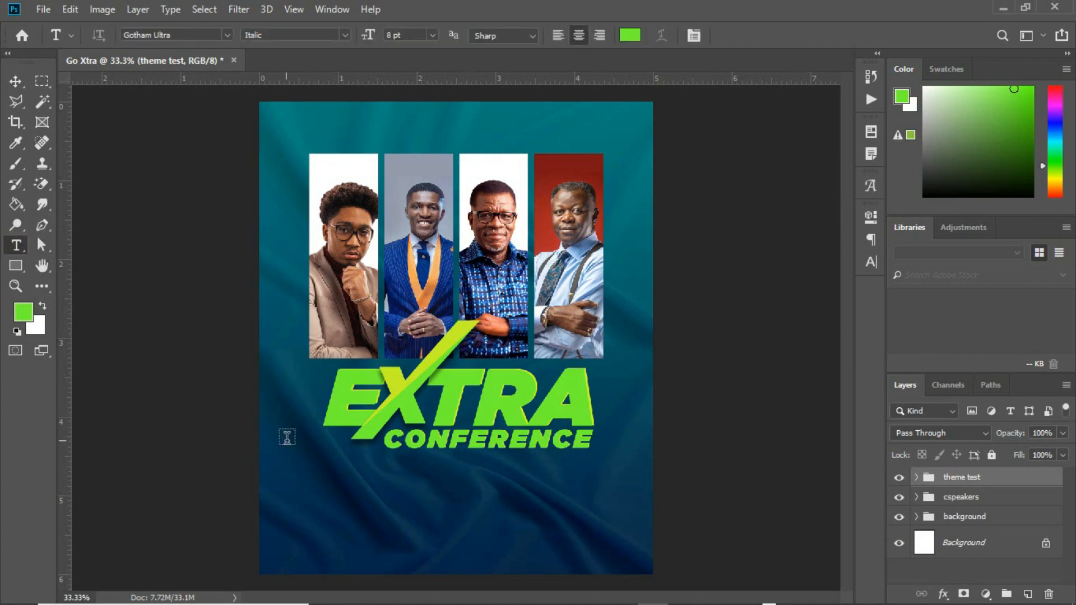
click(351, 482)
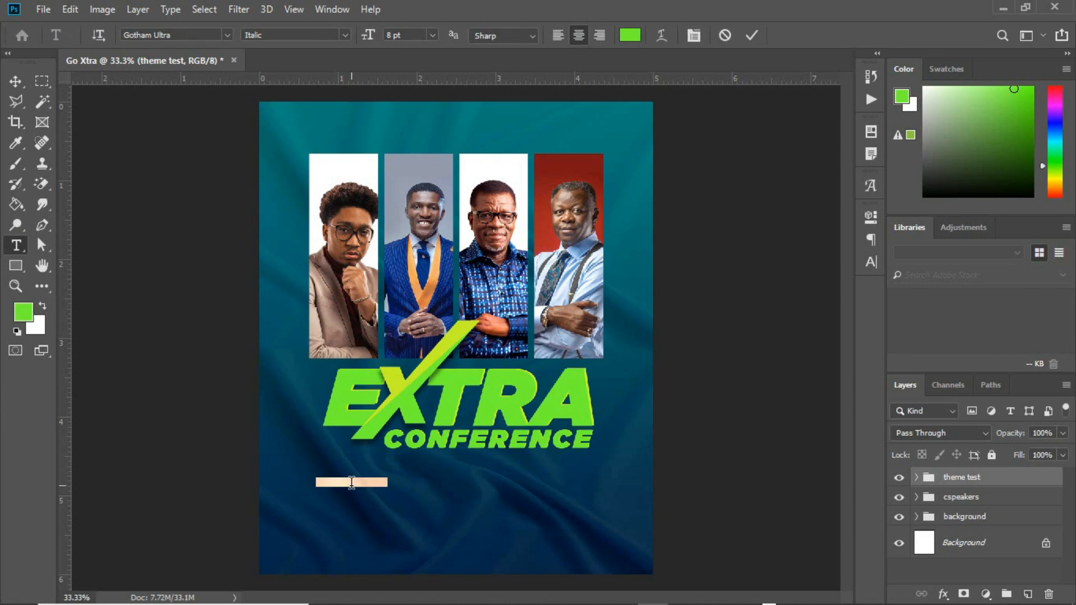
text(GO)
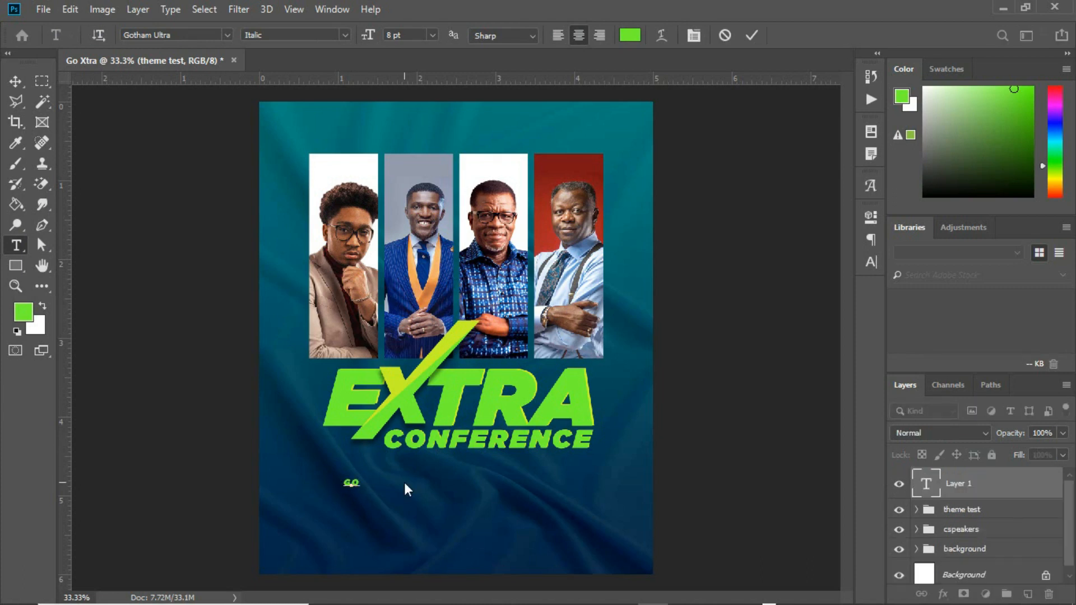
click(16, 82)
click(870, 262)
click(776, 240)
click(757, 320)
Enlarge GO, move it up behind the EXTRA title, and place it in the theme test group.
key(ctrl+t)
drag(401, 444, 477, 386)
drag(374, 487, 400, 365)
key(Return)
click(917, 511)
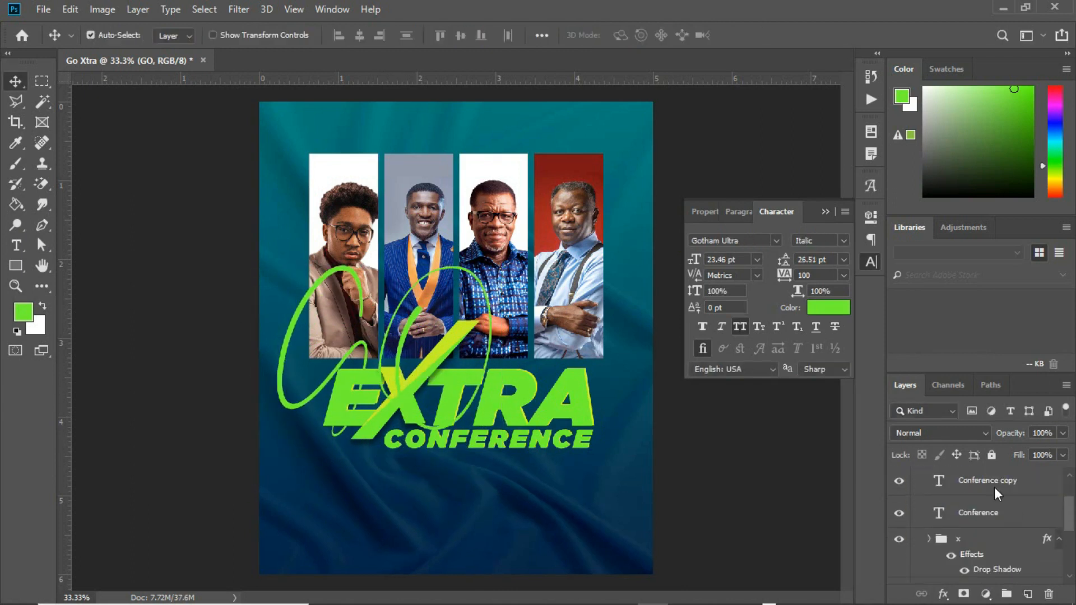
drag(994, 486, 980, 560)
click(354, 277)
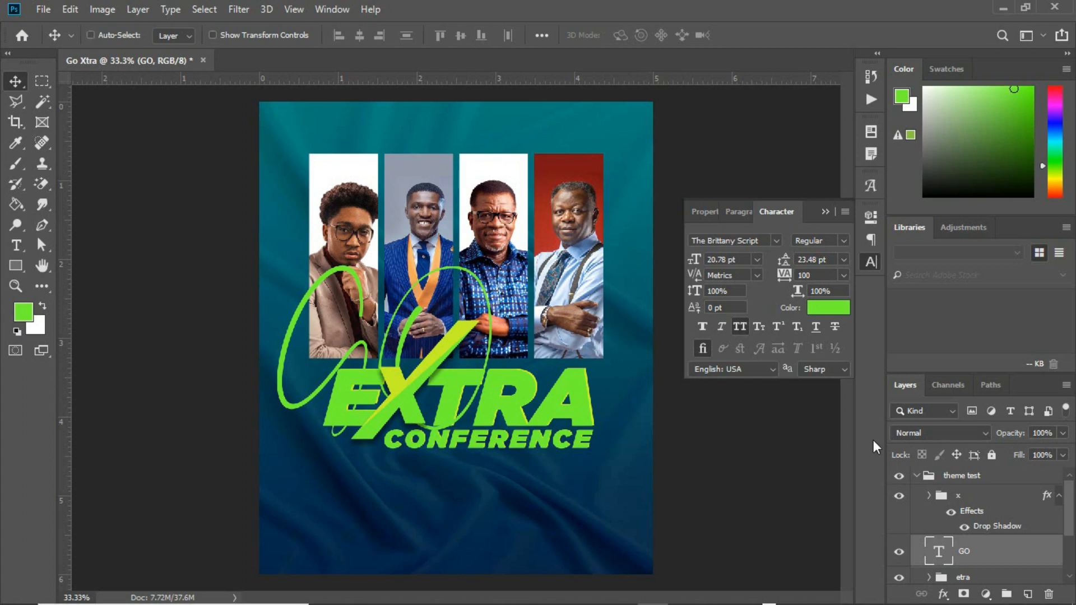
Duplicate the GO text twice and colour GO copy dark blue sampled from the suit.
key(ctrl+j)
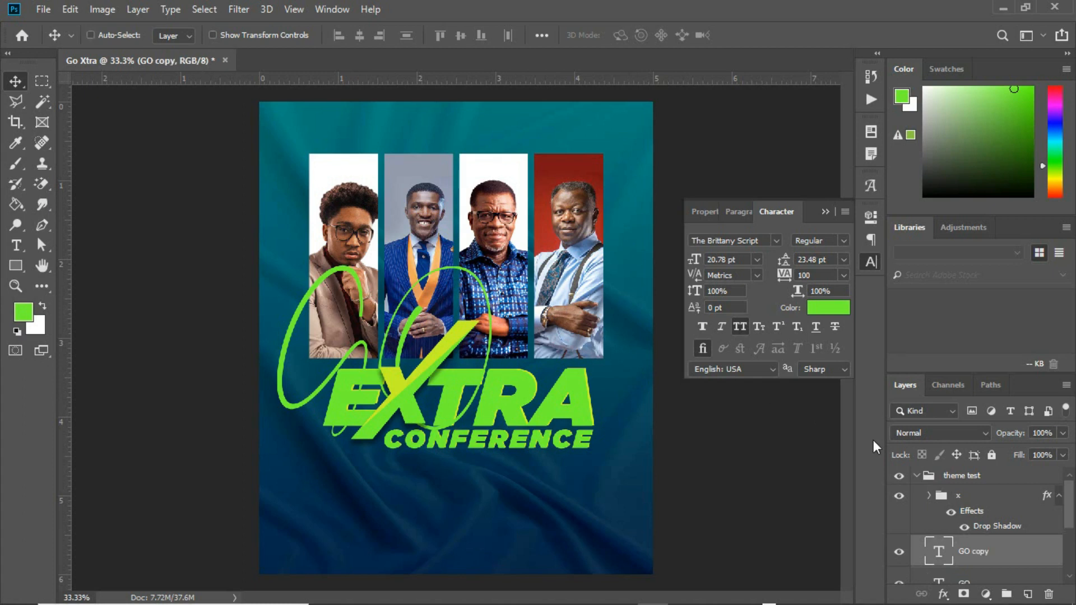
key(ctrl+j)
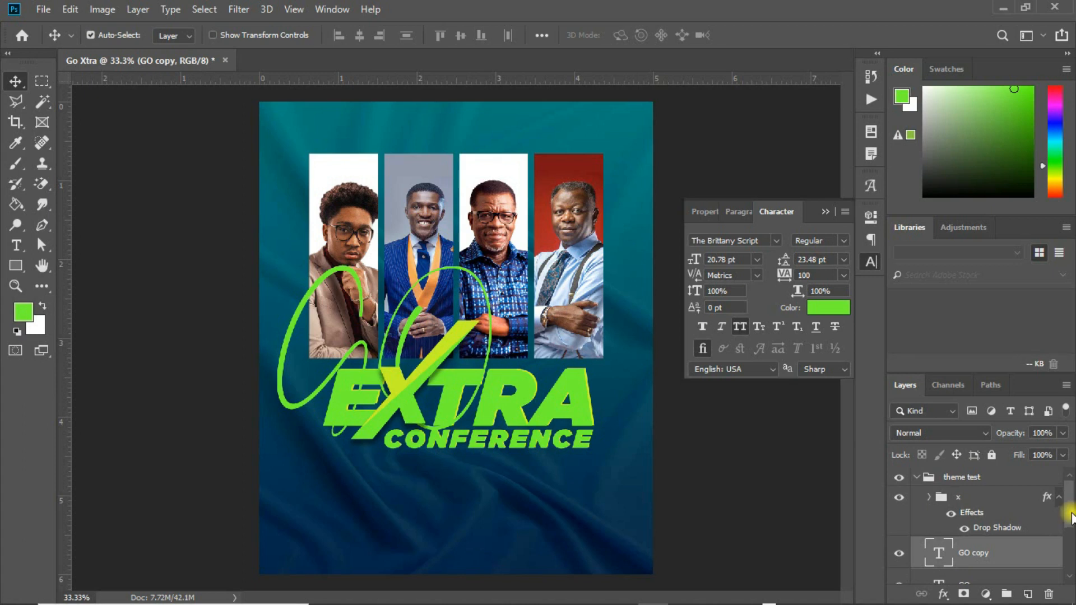
drag(1071, 513, 1072, 535)
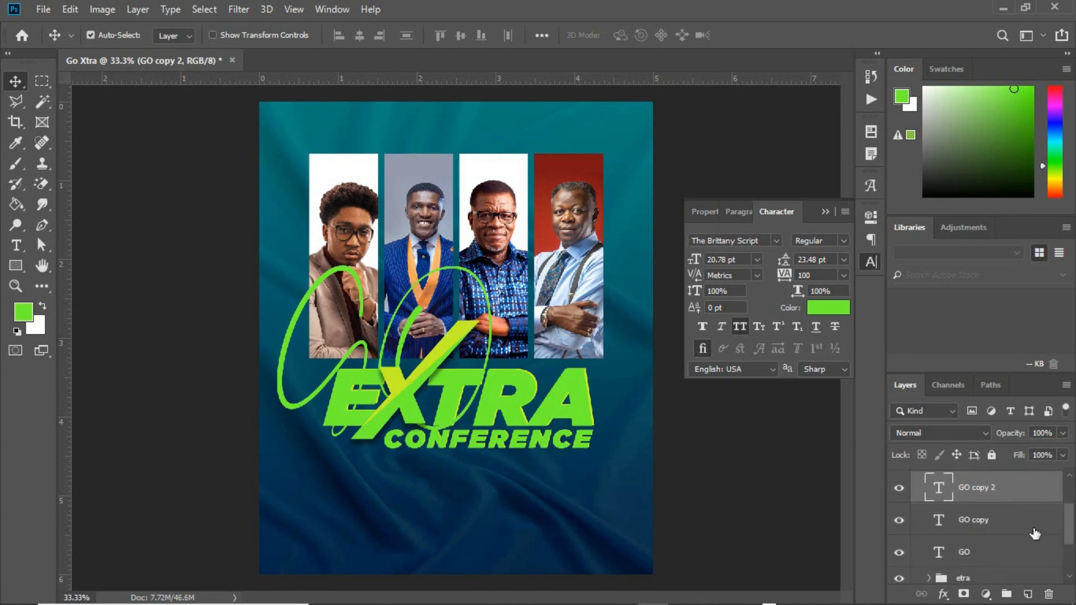
click(990, 529)
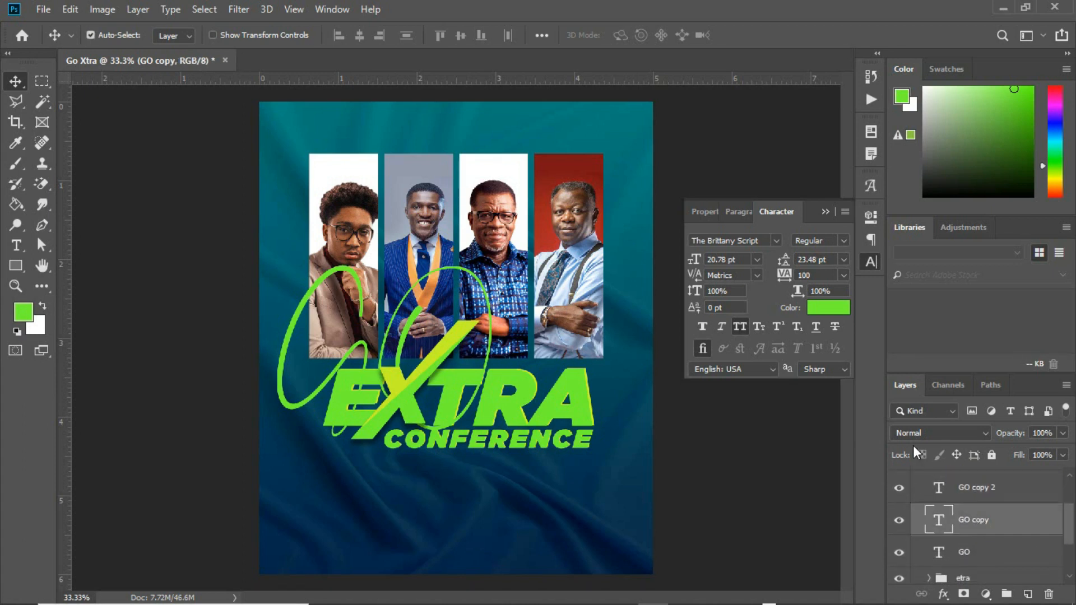
click(835, 308)
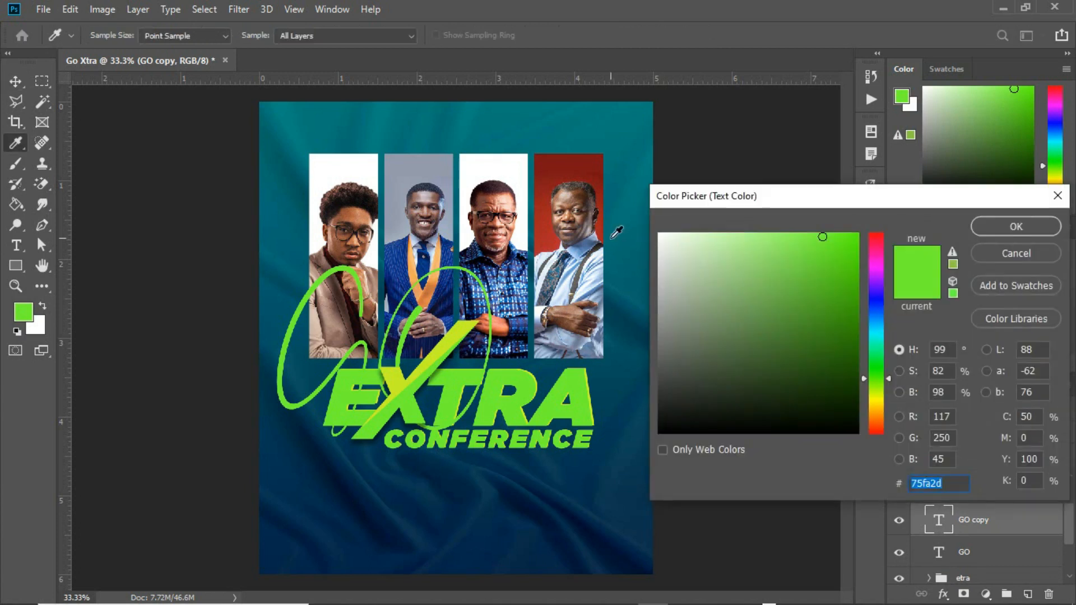
click(425, 261)
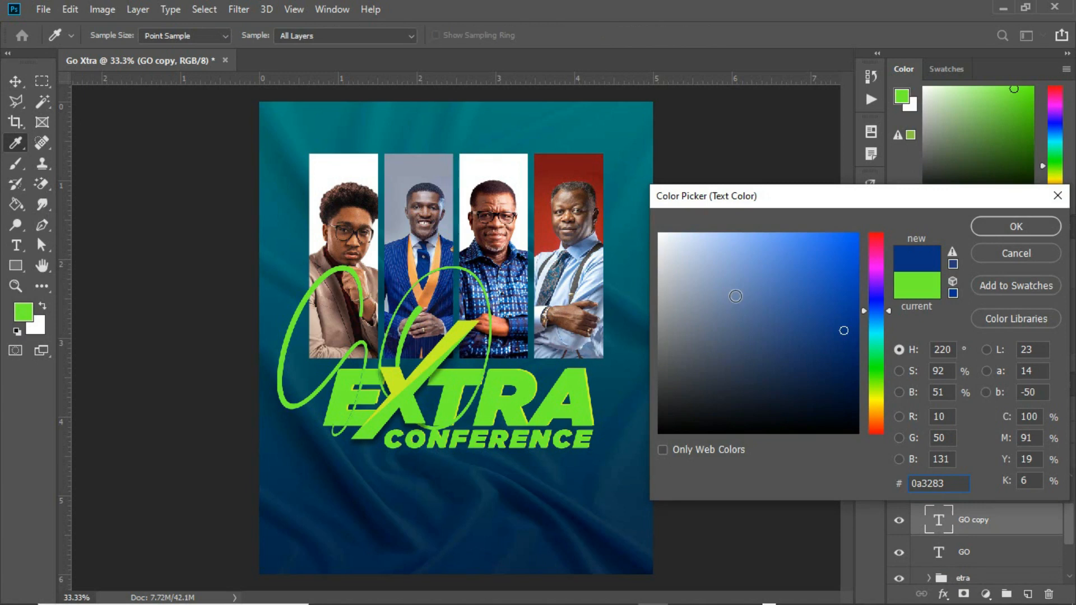
click(1009, 226)
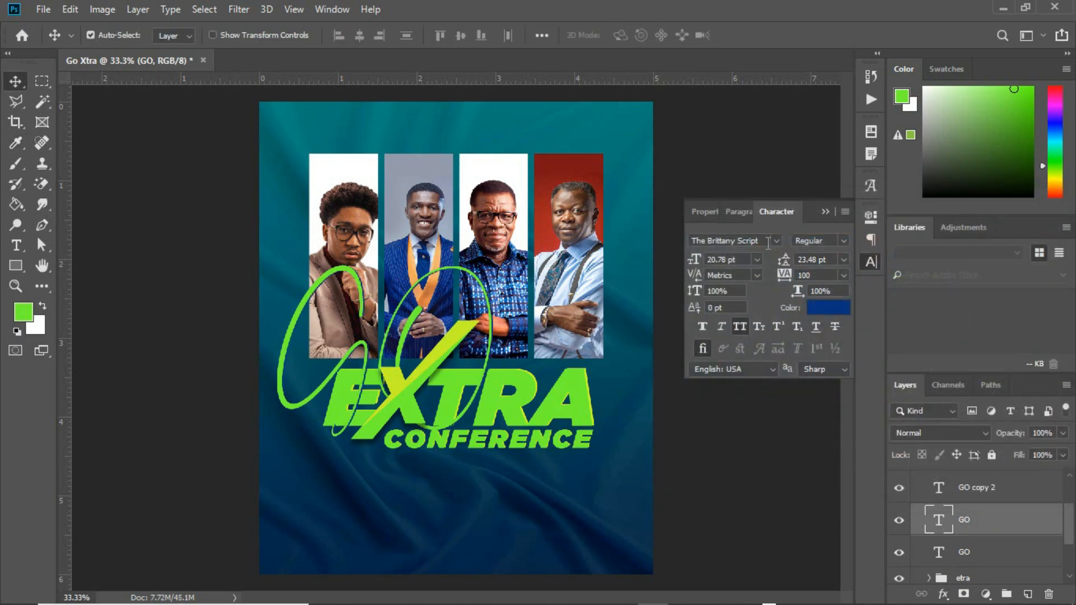
Colour GO copy 2 yellow-green c8f220 sampled from the title.
click(992, 489)
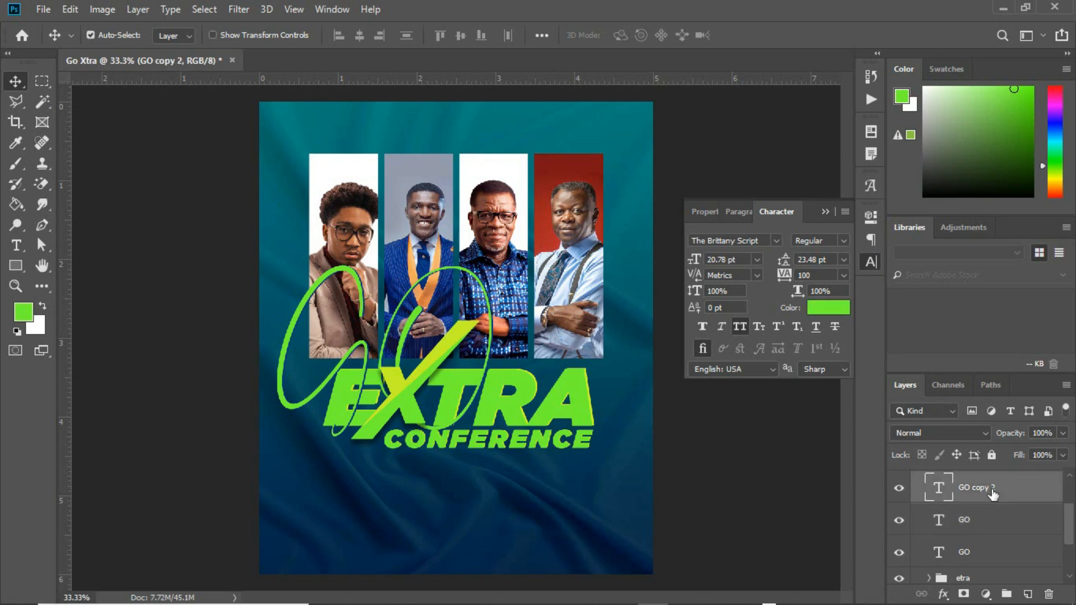
click(828, 307)
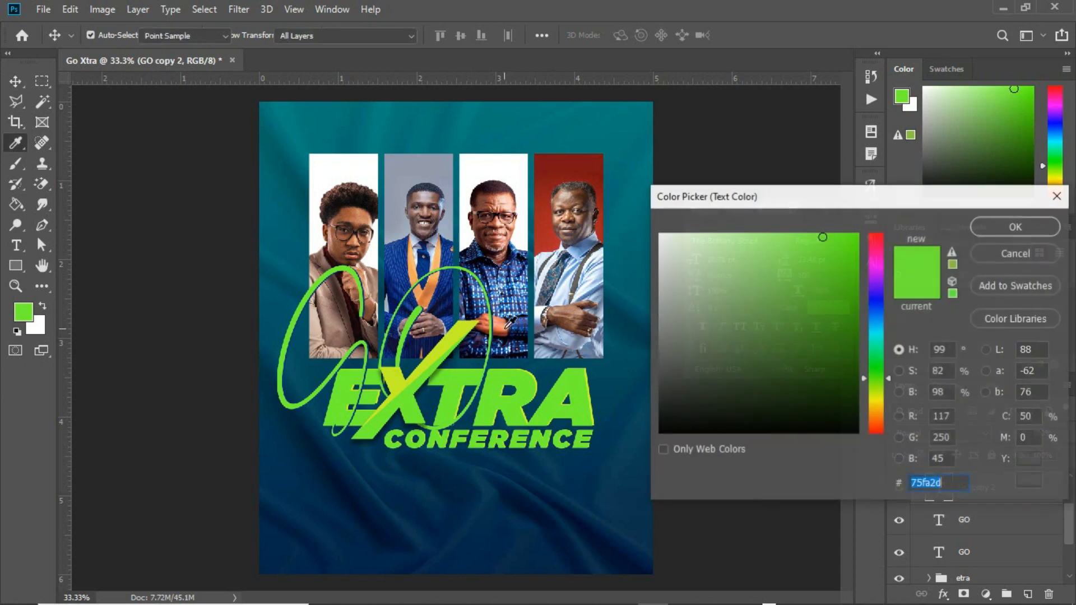
click(395, 373)
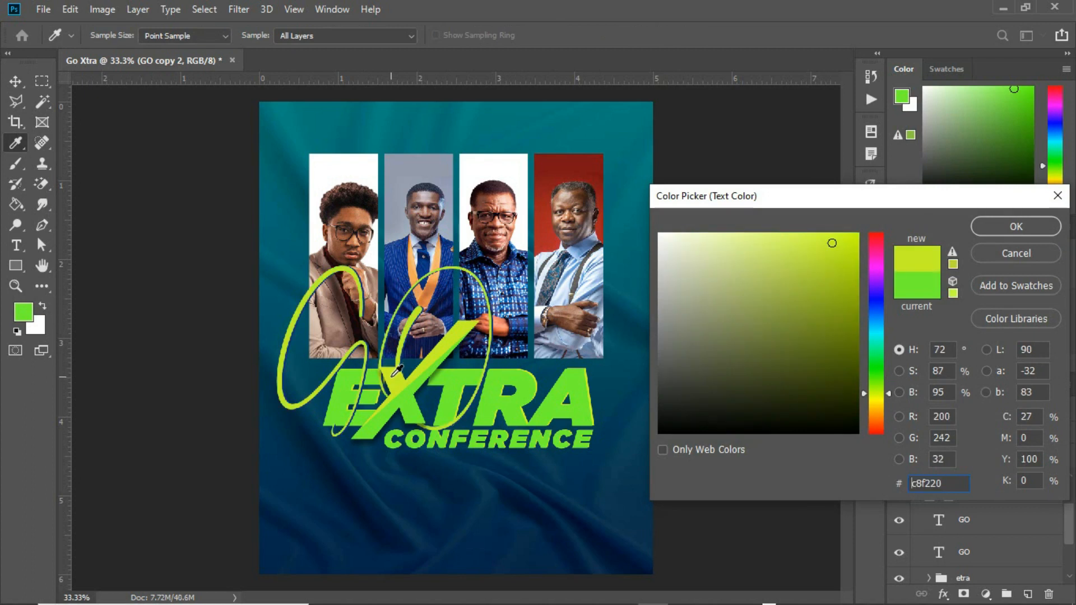
click(1001, 228)
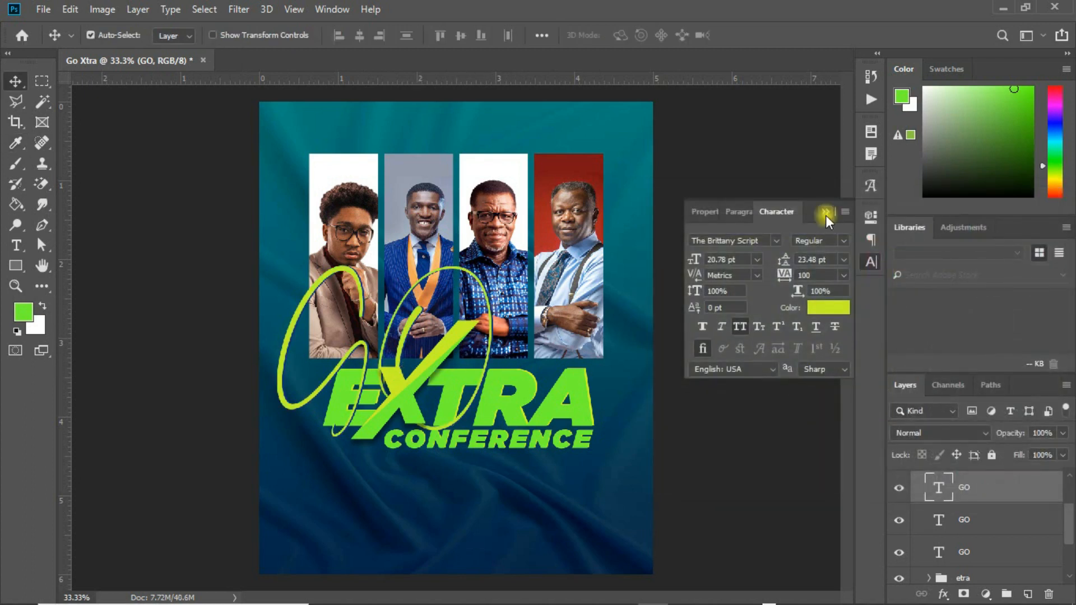
Nudge the top yellow-green GO right so the GO copies beneath show as outlines, then check each GO layer.
click(826, 214)
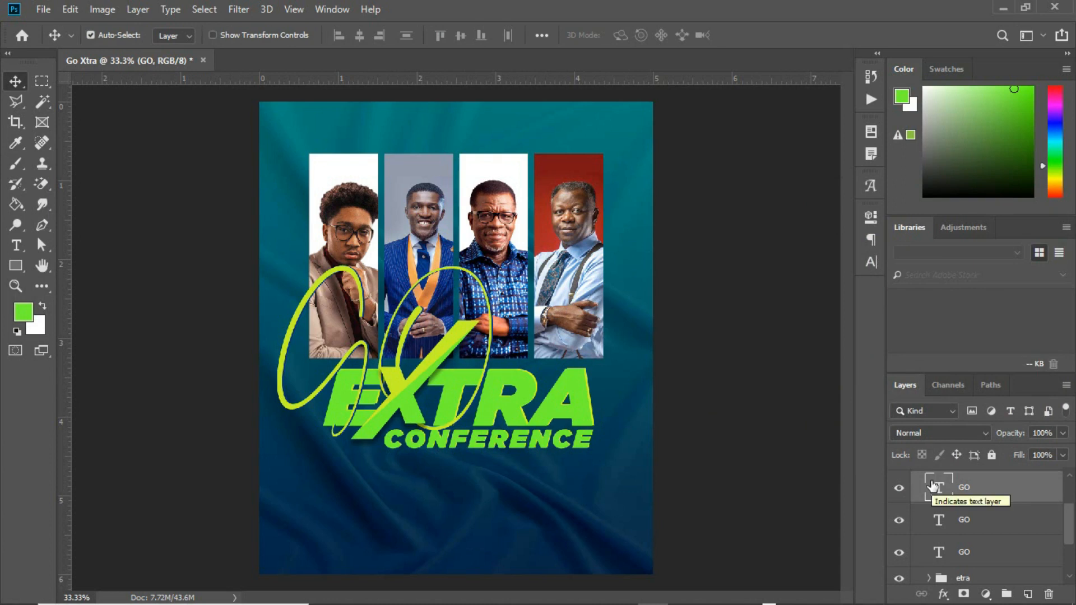
key(Right)
key(Right)
key(Right)
key(Right)
key(Right)
key(Right)
key(Right)
key(Right)
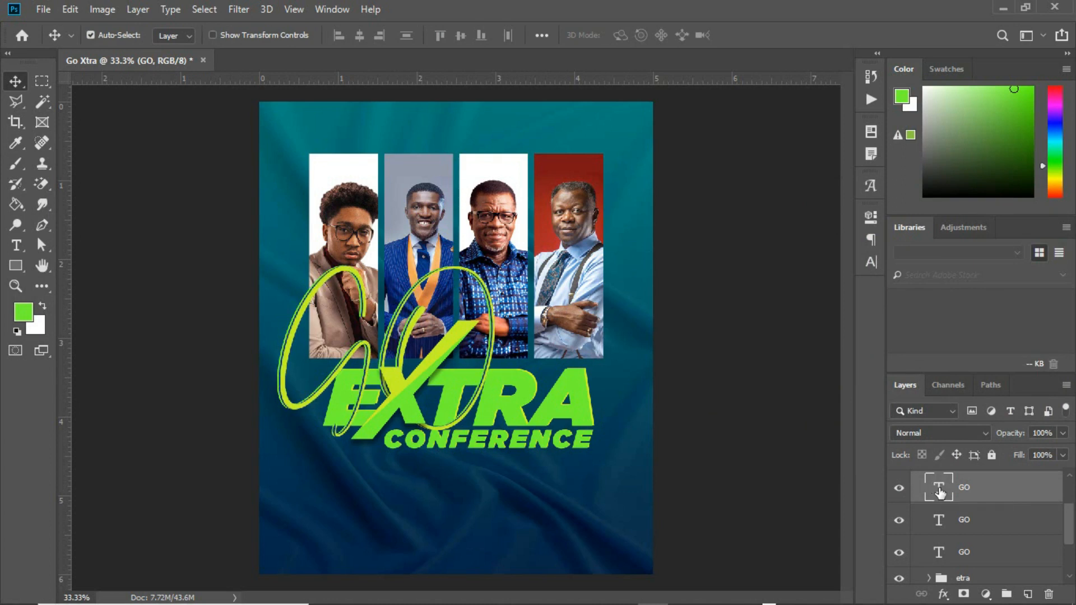
click(976, 554)
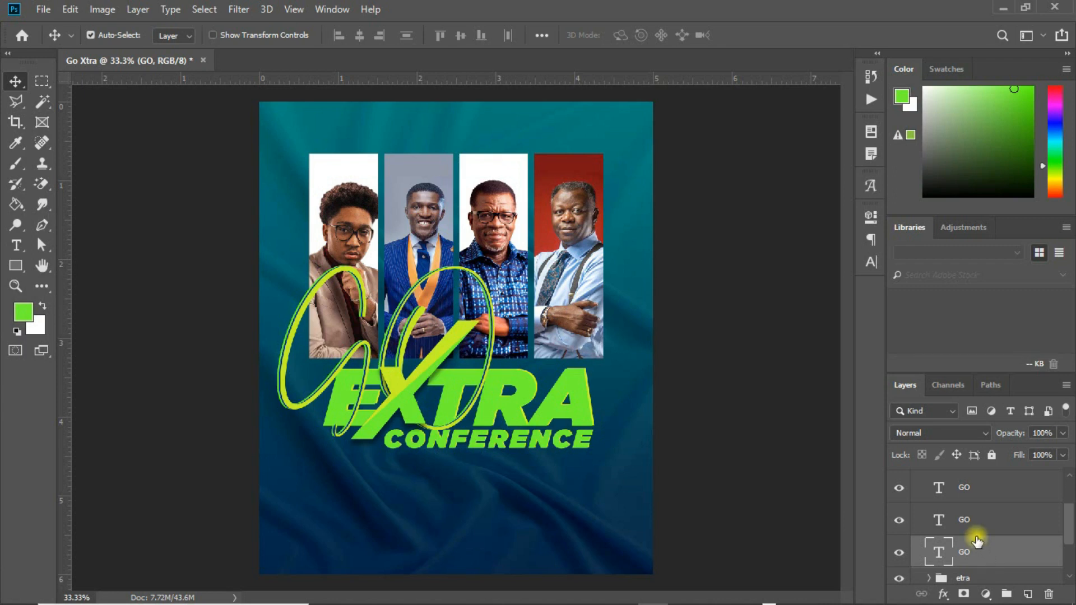
click(980, 532)
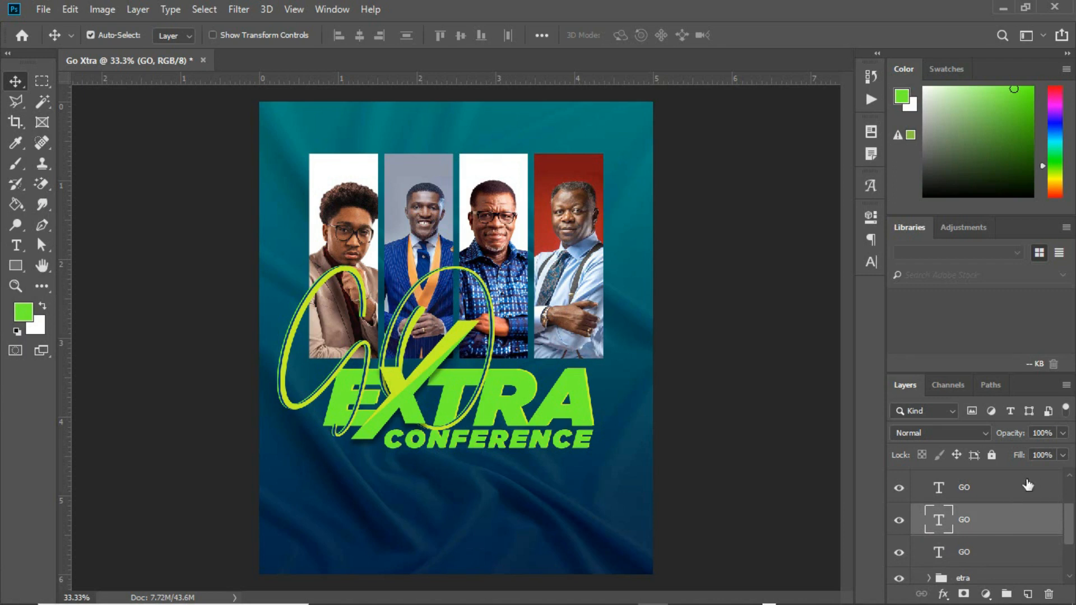
click(999, 557)
Group the three GO layers into a group named 'go'.
shift+click(1003, 494)
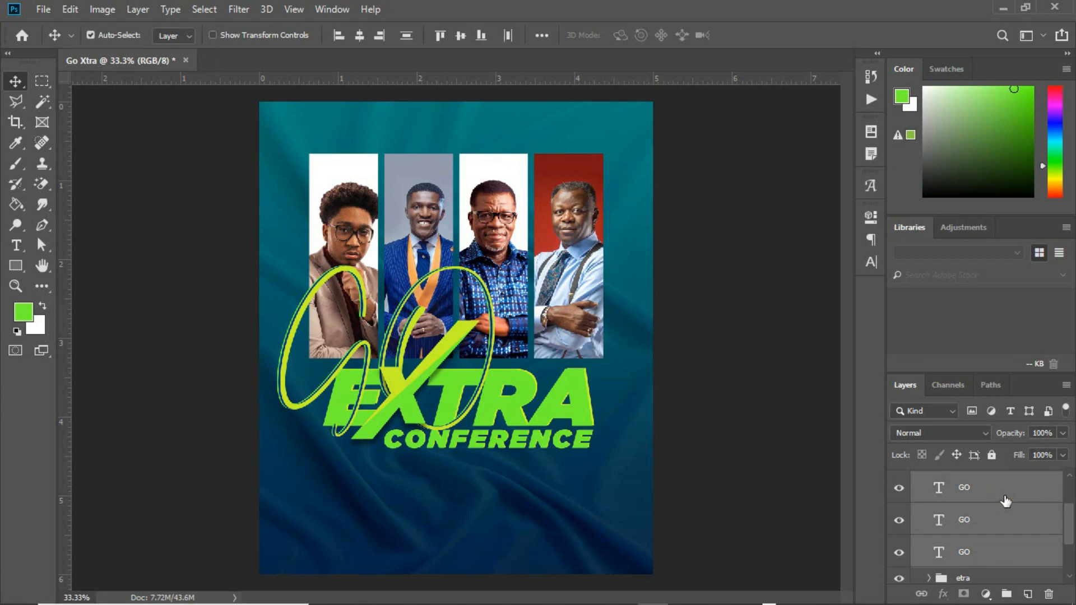
key(ctrl+g)
double_click(961, 483)
text(go)
key(Return)
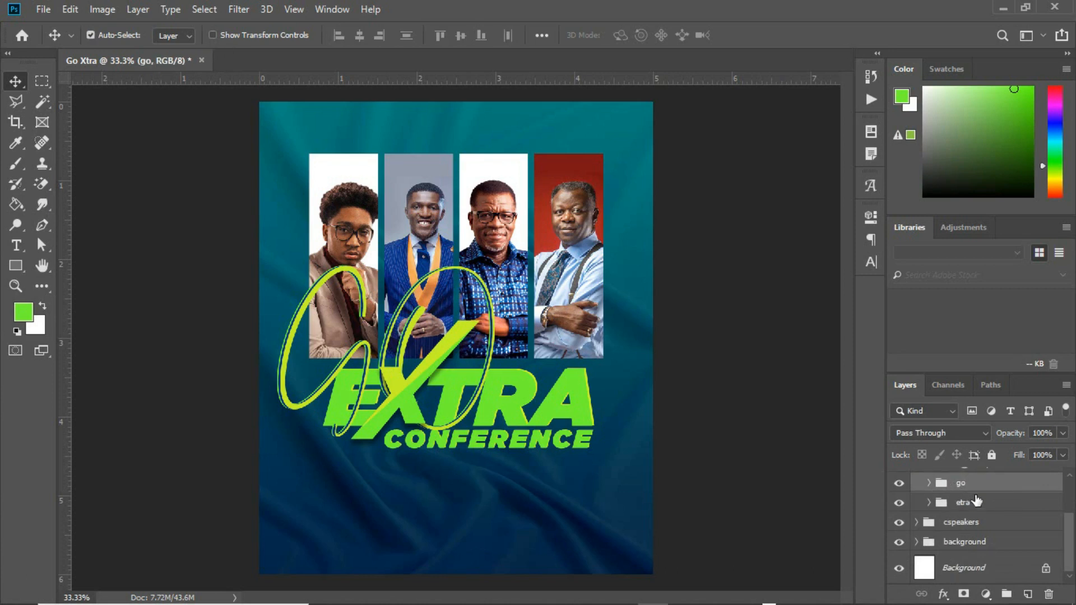
drag(1067, 535, 1071, 503)
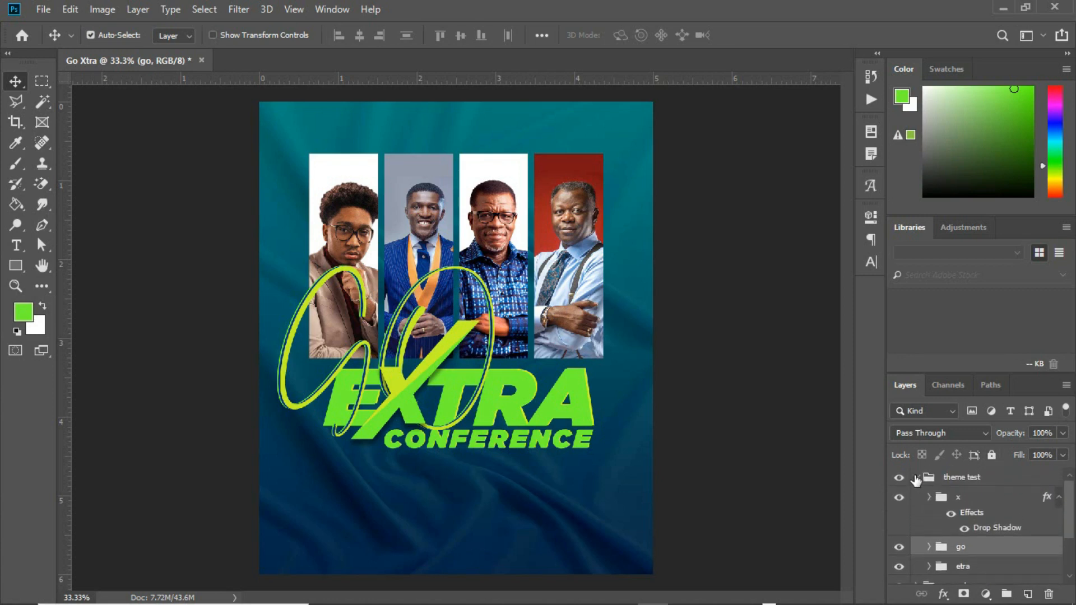
Collapse the theme test group and shift the whole title artwork slightly right.
click(917, 477)
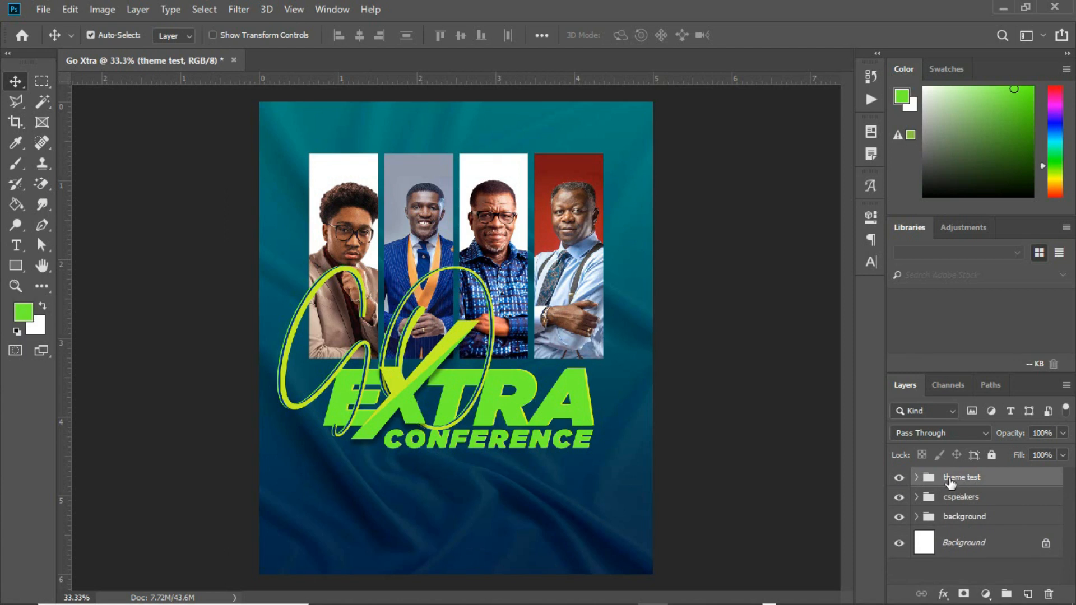
key(ctrl+t)
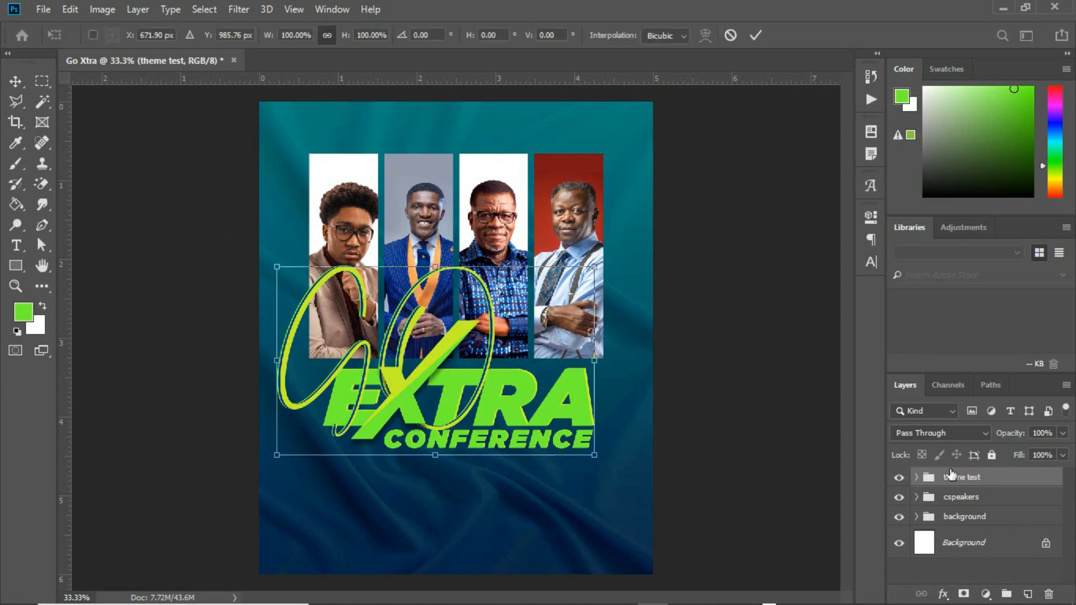
drag(573, 391, 590, 391)
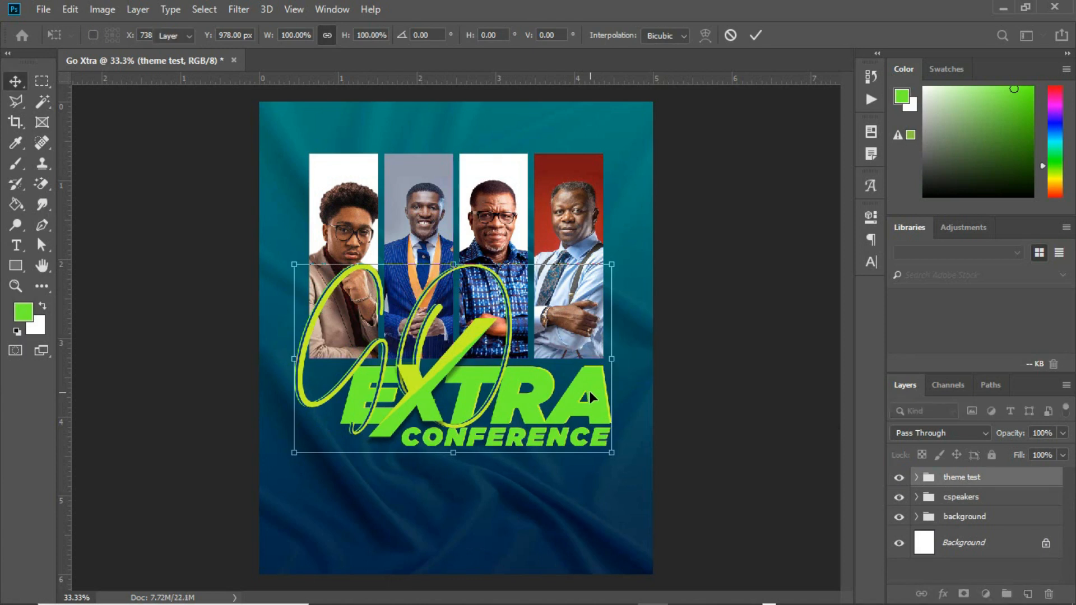
key(Return)
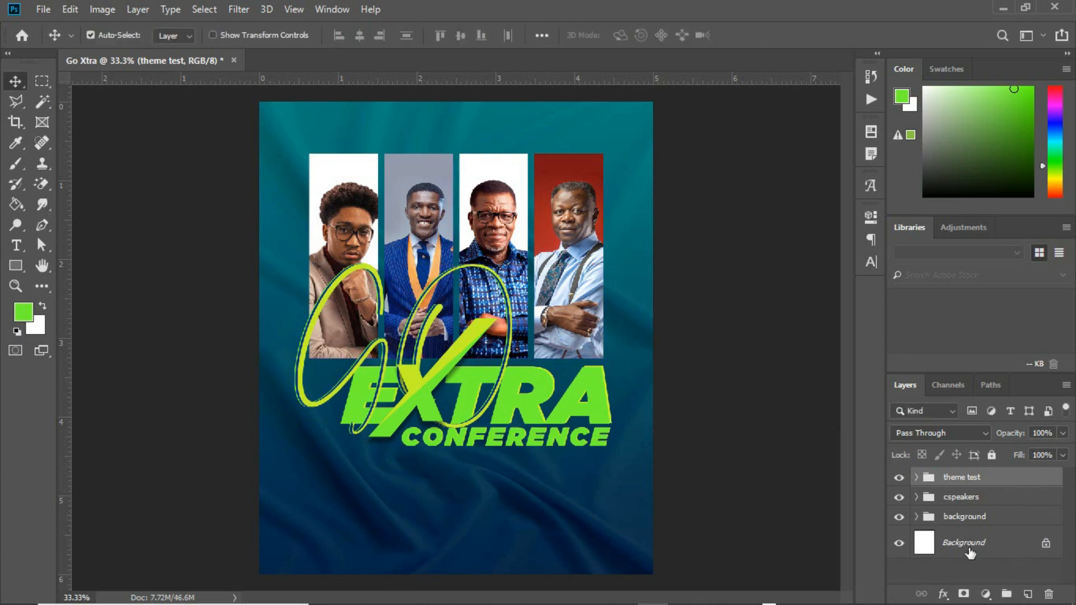
click(969, 548)
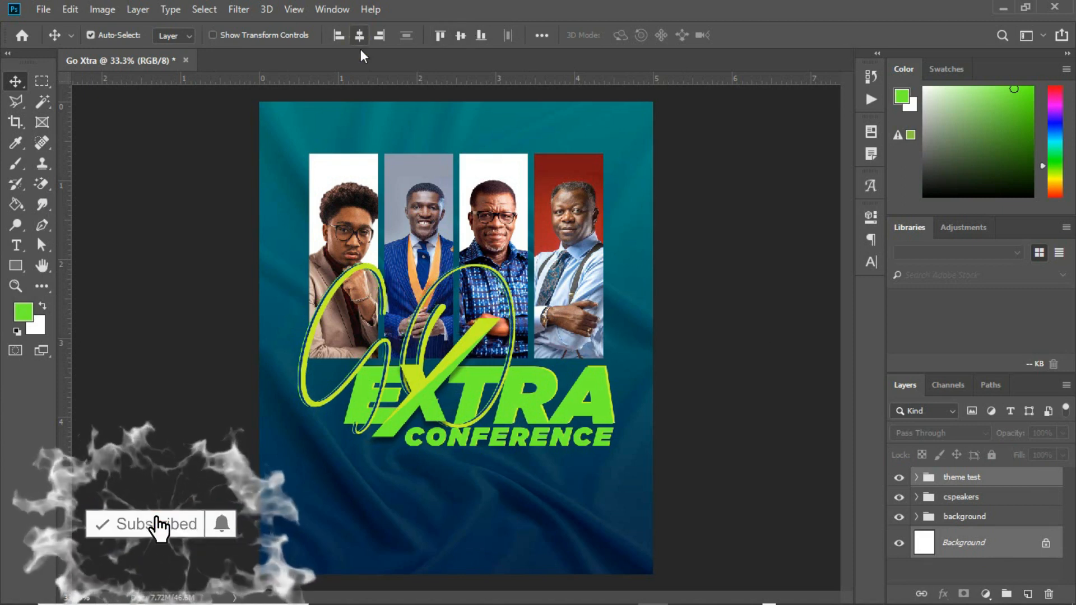
Dismiss the locked-layer warning and nudge the title artwork down and left with Shift+arrow keys.
key(Right)
key(Return)
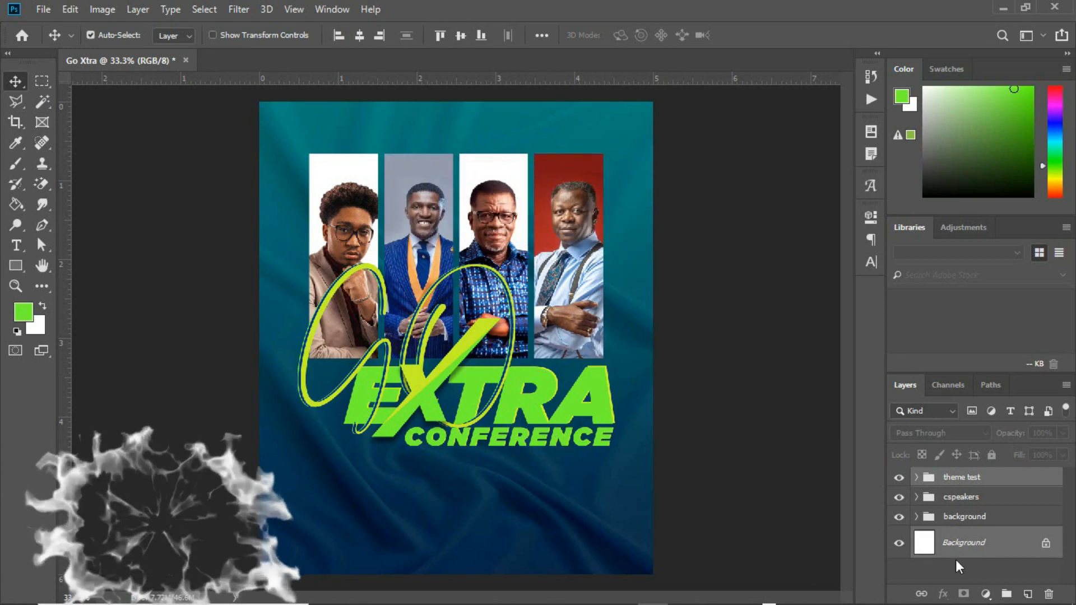
key(shift+Down)
key(shift+Down)
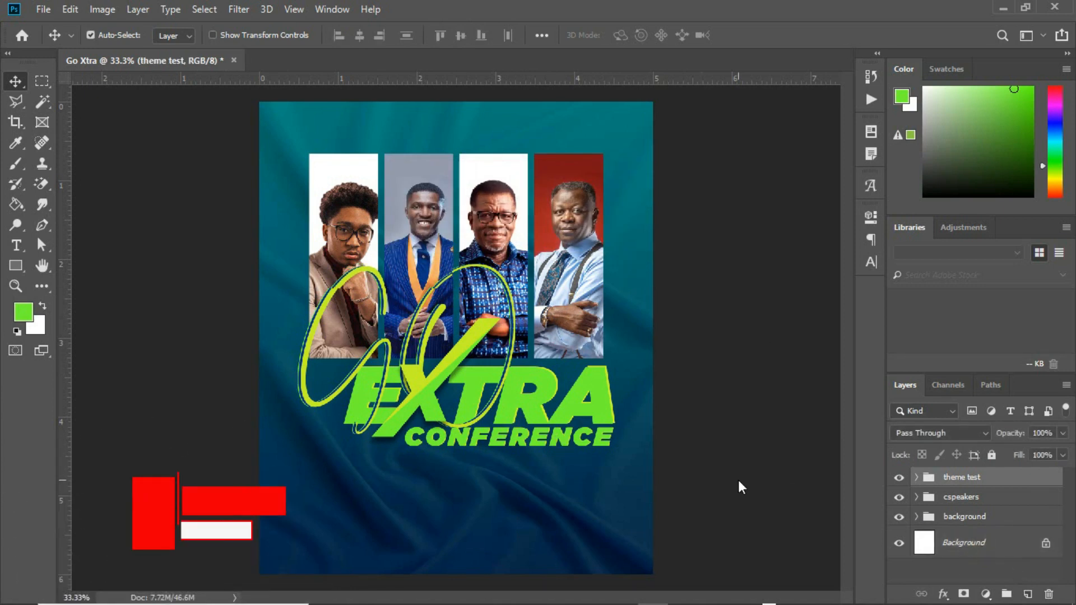
key(shift+Left)
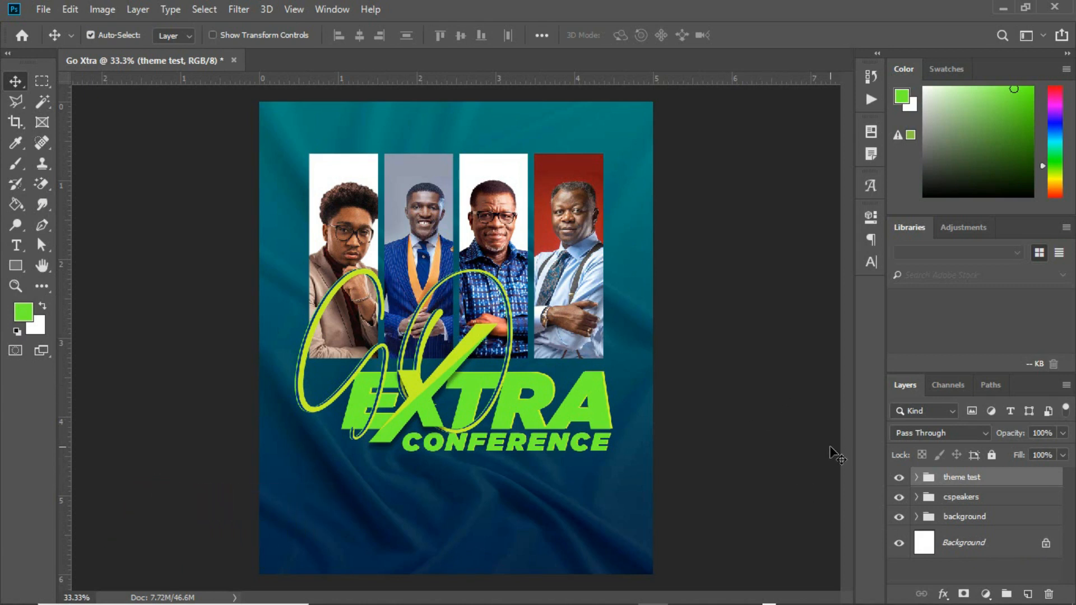
Add a drop shadow to the etra layer, collapse theme test, and set the name text to Gotham Ultra.
click(917, 478)
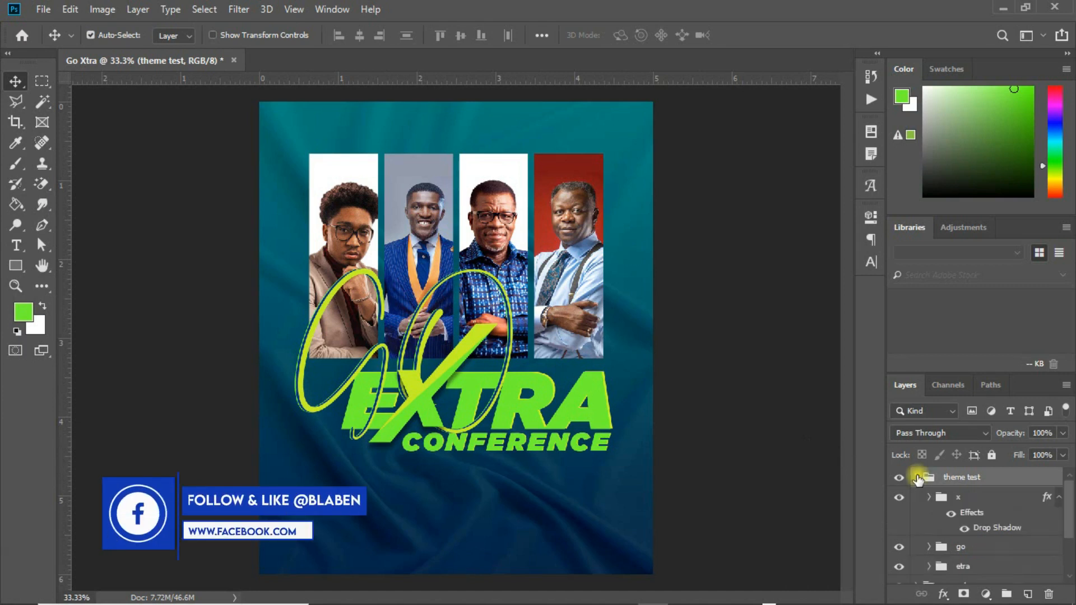
drag(1069, 519, 1069, 533)
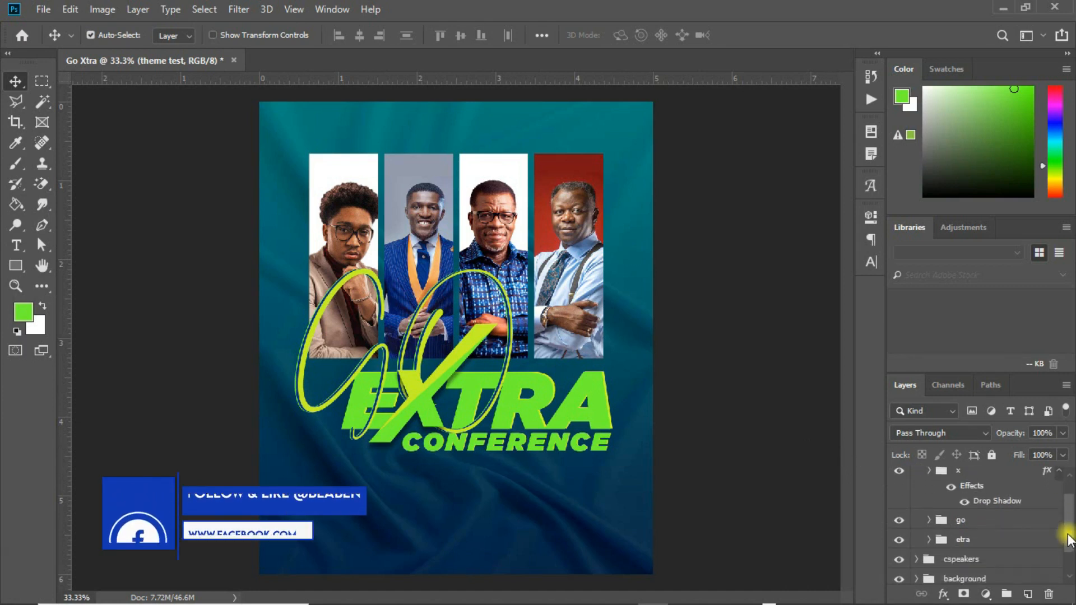
click(977, 538)
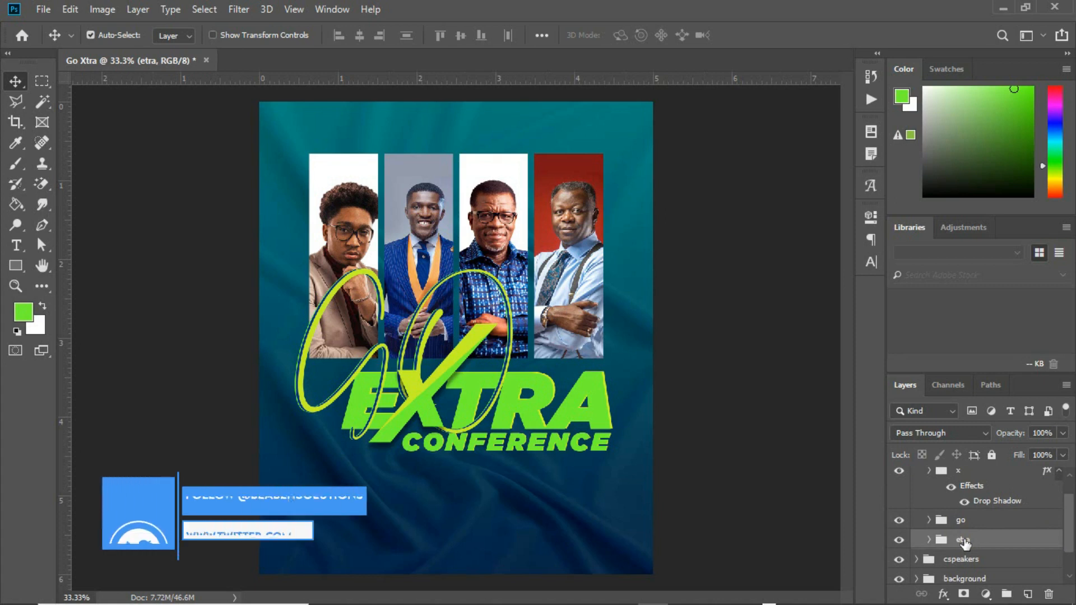
click(943, 595)
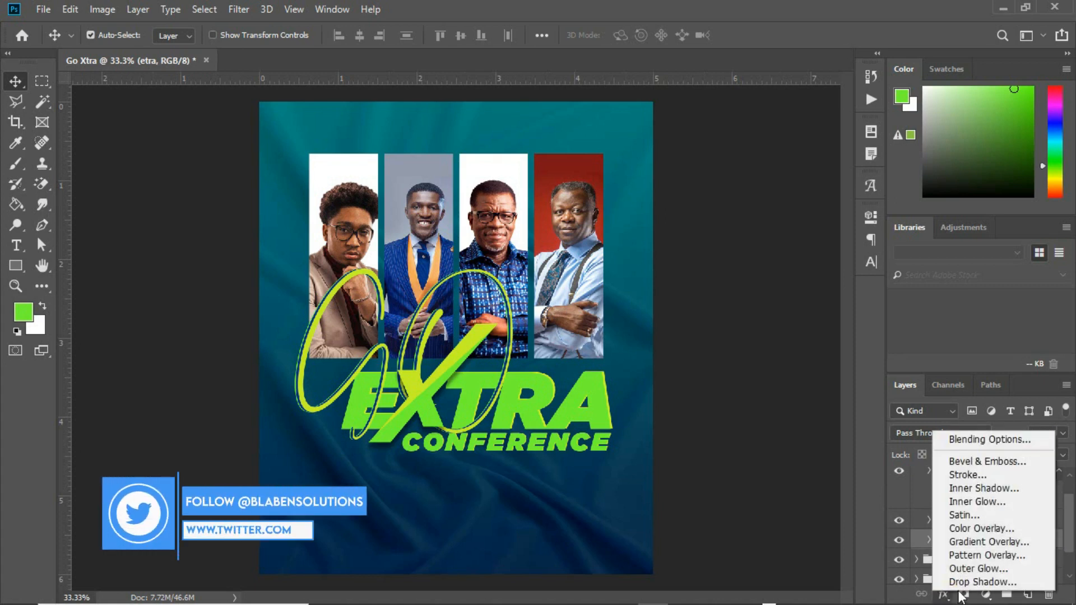
click(968, 582)
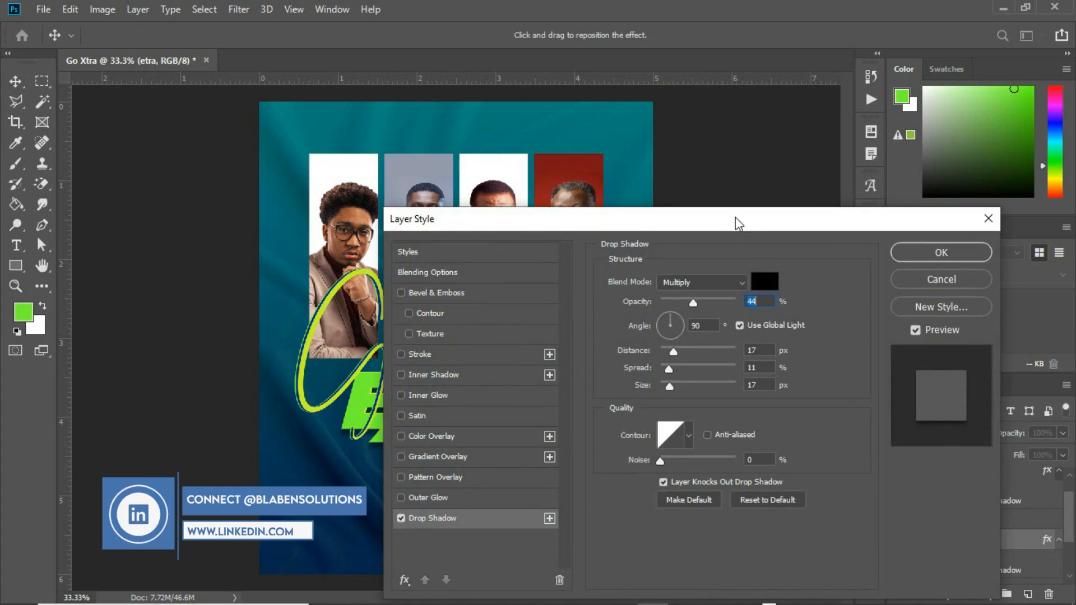
drag(735, 217, 775, 211)
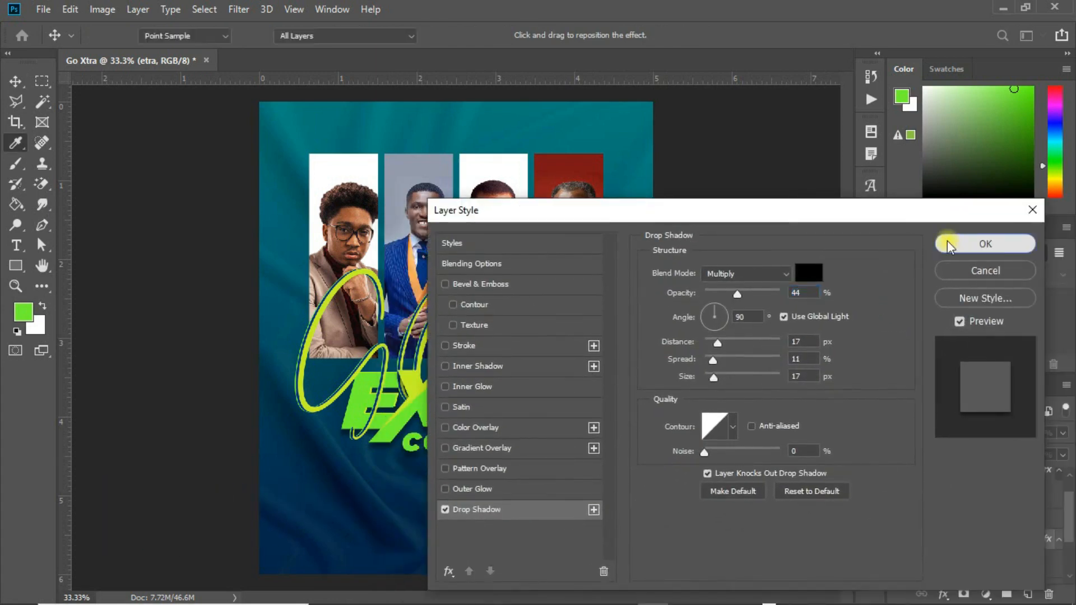
click(947, 242)
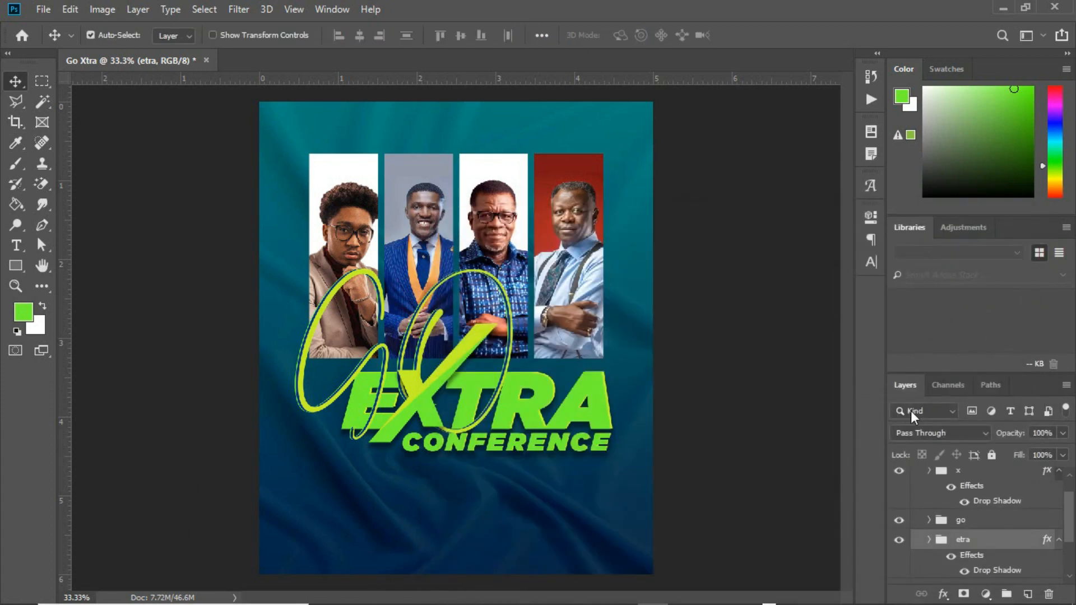
drag(1068, 520, 1067, 506)
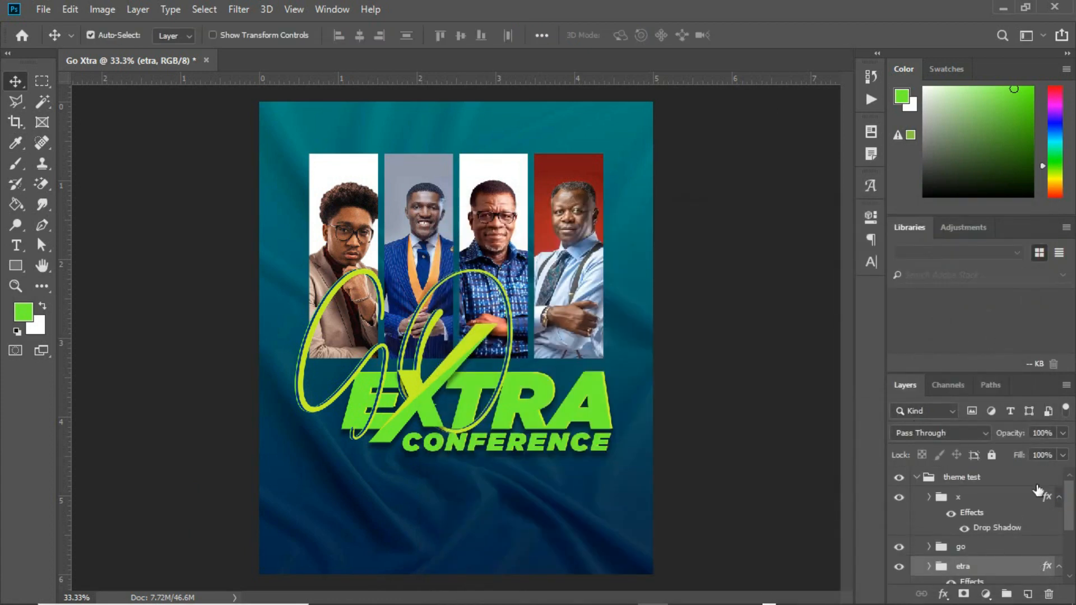
click(924, 477)
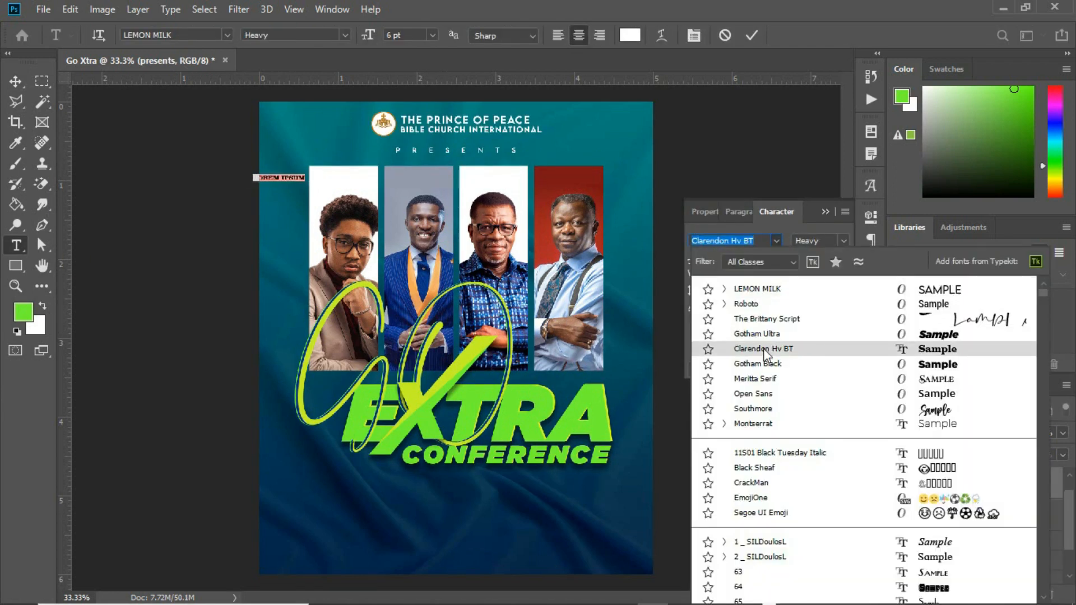
click(757, 334)
Type the first speaker's name in dark red on the first photo, duplicating it for a second line.
click(15, 81)
click(828, 308)
click(560, 182)
key(Return)
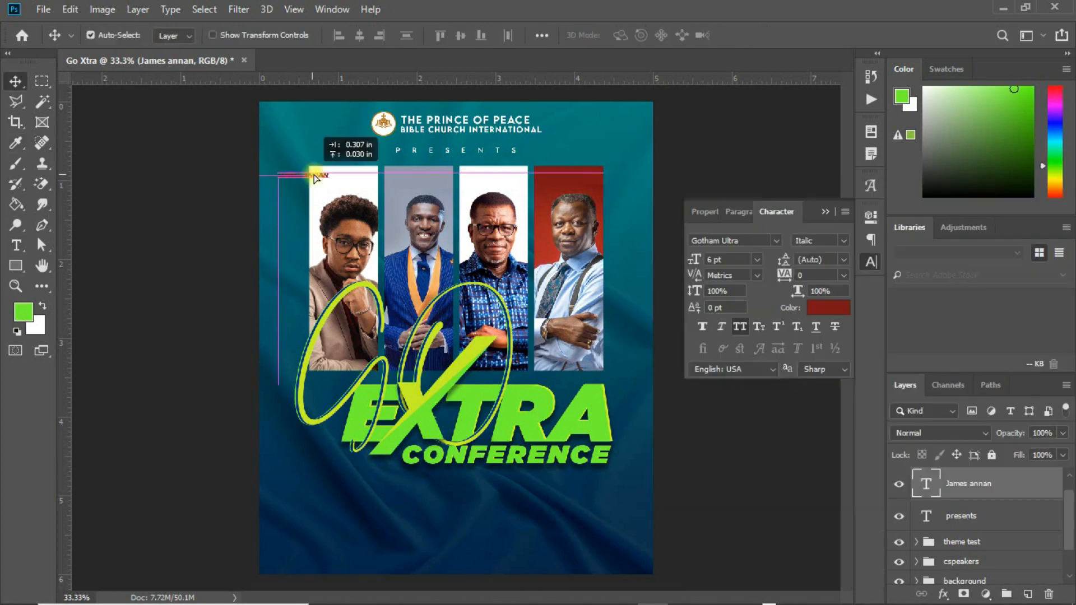
drag(288, 177, 353, 172)
drag(353, 172, 354, 179)
double_click(926, 483)
text(emmanuel)
click(757, 259)
Enlarge the second name line to 8 pt and group both lines as a SPEK- group for the first speaker.
click(15, 81)
click(757, 259)
click(713, 260)
key(Up)
click(776, 240)
click(685, 306)
shift+click(960, 515)
key(ctrl+g)
double_click(955, 477)
key(Return)
Copy the name group onto the second photo, retype it with the second speaker's name, and rename it.
drag(345, 177, 426, 178)
click(916, 478)
double_click(940, 536)
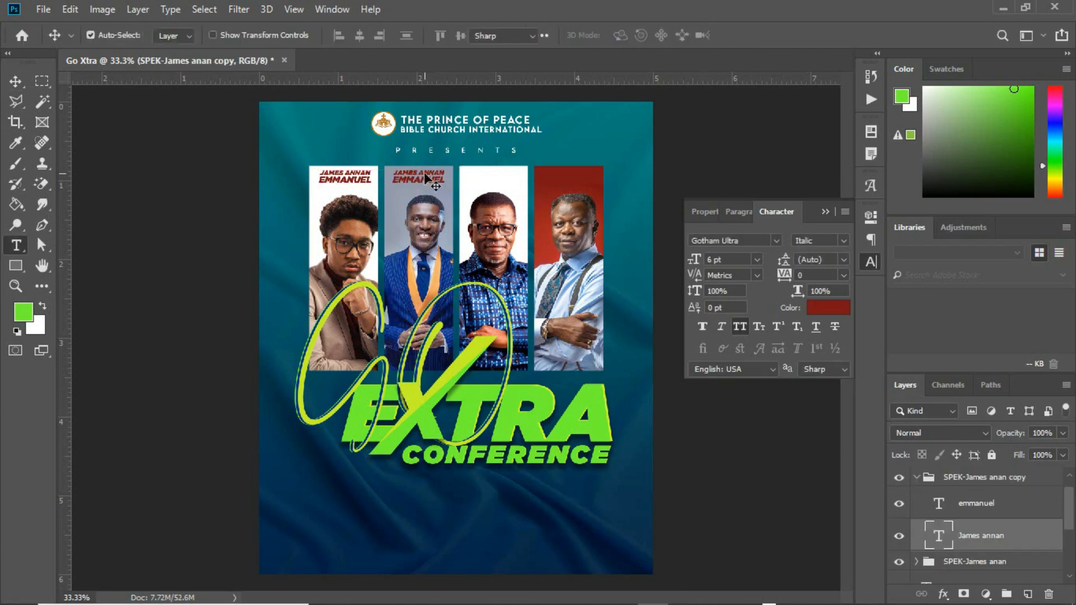
double_click(942, 503)
click(747, 450)
click(916, 478)
click(986, 479)
double_click(987, 479)
text(SPEK-Nyamekye)
key(Return)
Duplicate the name group onto the third photo and rename it for the third speaker.
key(ctrl+j)
key(shift+Right)
key(shift+Right)
key(shift+Right)
key(shift+Right)
key(shift+Right)
key(shift+Right)
key(shift+Right)
key(shift+Right)
key(shift+Right)
key(shift+Right)
key(shift+Right)
key(shift+Right)
key(shift+Right)
key(shift+Right)
key(shift+Right)
key(shift+Right)
key(shift+Right)
key(shift+Right)
key(shift+Right)
key(shift+Right)
double_click(960, 479)
text(SPEK-Otabil)
key(Return)
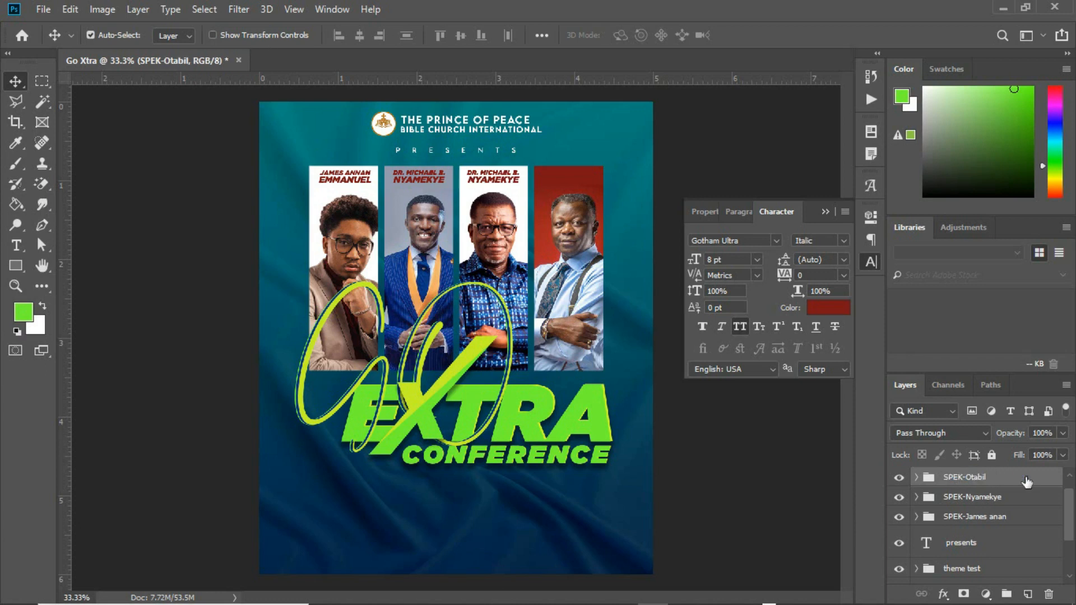
Retype the third group's two lines with the third speaker's title and name, abbreviating with a period.
click(916, 478)
double_click(940, 536)
text(Dr. pastor)
double_click(942, 503)
text(mensah otabil)
key(Left)
key(Left)
key(Left)
key(Left)
key(Left)
key(Left)
key(Left)
key(BackSpace)
key(BackSpace)
key(BackSpace)
key(BackSpace)
key(BackSpace)
text(.)
click(742, 440)
click(916, 478)
click(966, 480)
Duplicate the group for the fourth speaker, recolour both lines yellow-green, and nudge onto the fourth photo.
key(ctrl+j)
double_click(968, 480)
text(SPEK-Anaba)
key(Return)
click(917, 477)
click(974, 503)
shift+click(976, 536)
click(828, 308)
click(1017, 225)
key(shift+Right)
key(shift+Right)
key(shift+Right)
key(shift+Right)
key(shift+Right)
key(shift+Right)
key(shift+Right)
key(shift+Right)
key(shift+Right)
key(shift+Right)
key(shift+Right)
key(shift+Right)
key(shift+Right)
key(shift+Right)
key(shift+Right)
key(shift+Right)
key(shift+Right)
key(shift+Right)
key(shift+Right)
key(shift+Right)
Retype the fourth group's two lines with the fourth speaker's title and name.
double_click(938, 540)
text(Rev. Eastwood)
key(BackSpace)
key(BackSpace)
key(BackSpace)
key(BackSpace)
key(BackSpace)
key(BackSpace)
key(BackSpace)
key(BackSpace)
text(Anaba)
double_click(936, 513)
text(Easte)
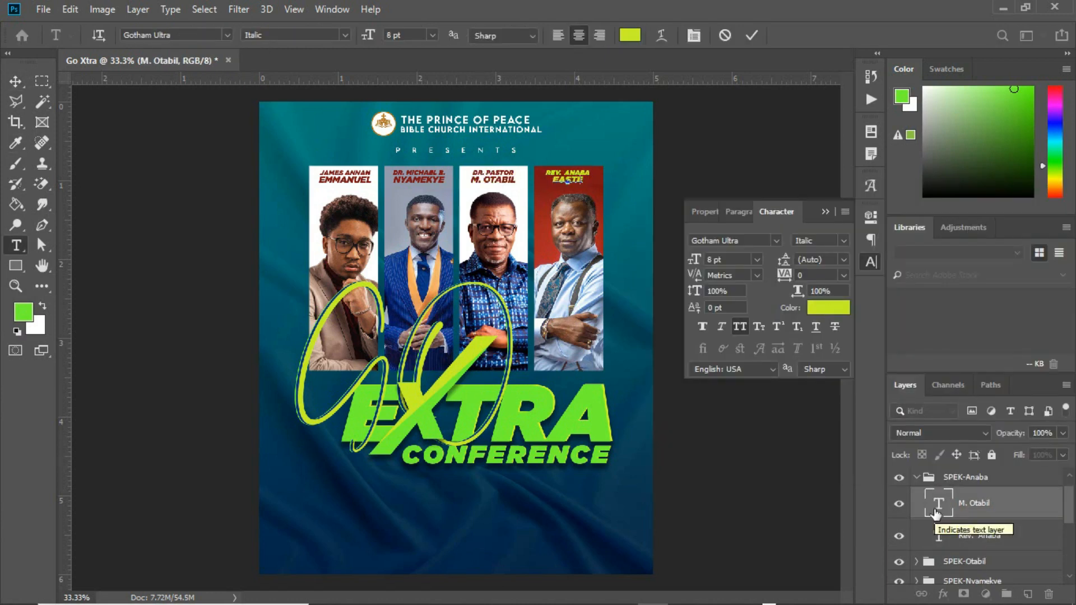
text(wood)
key(ctrl+Return)
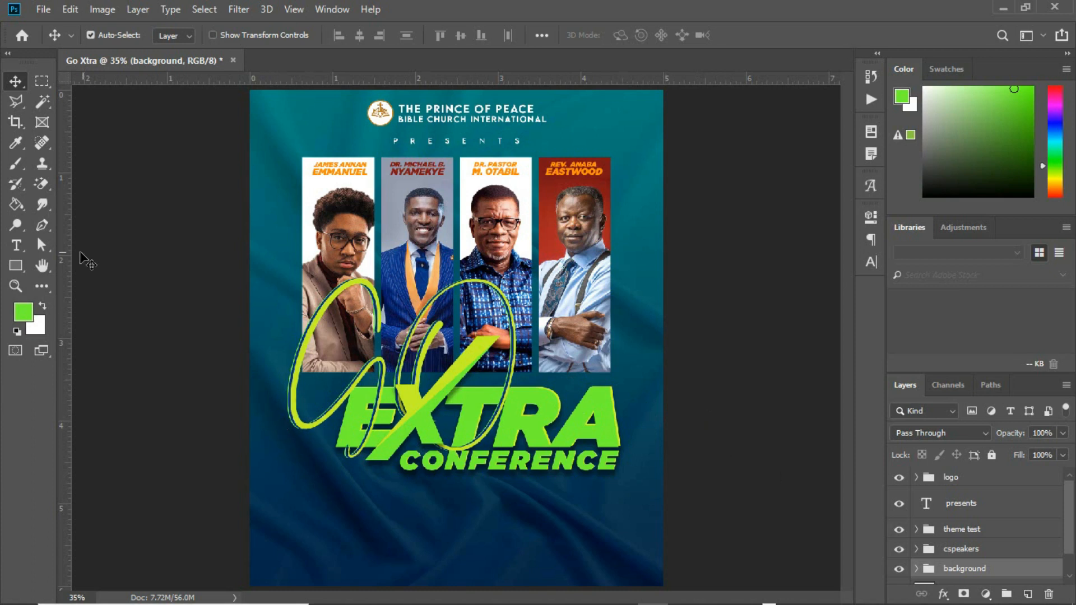
Draw a white-filled rectangle near the poster's bottom left.
click(15, 266)
drag(284, 465, 362, 559)
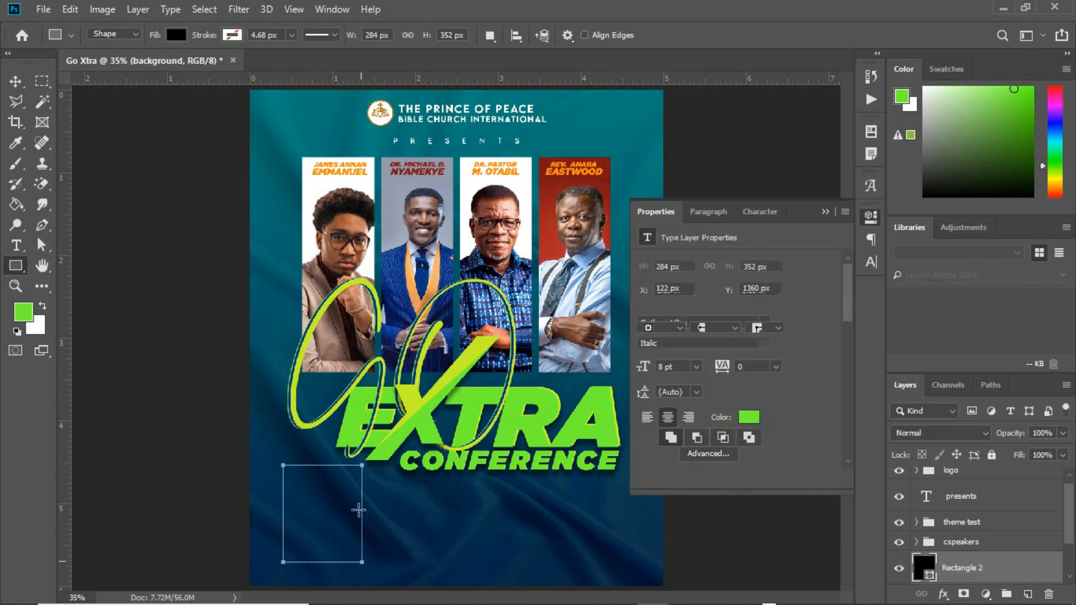
click(647, 311)
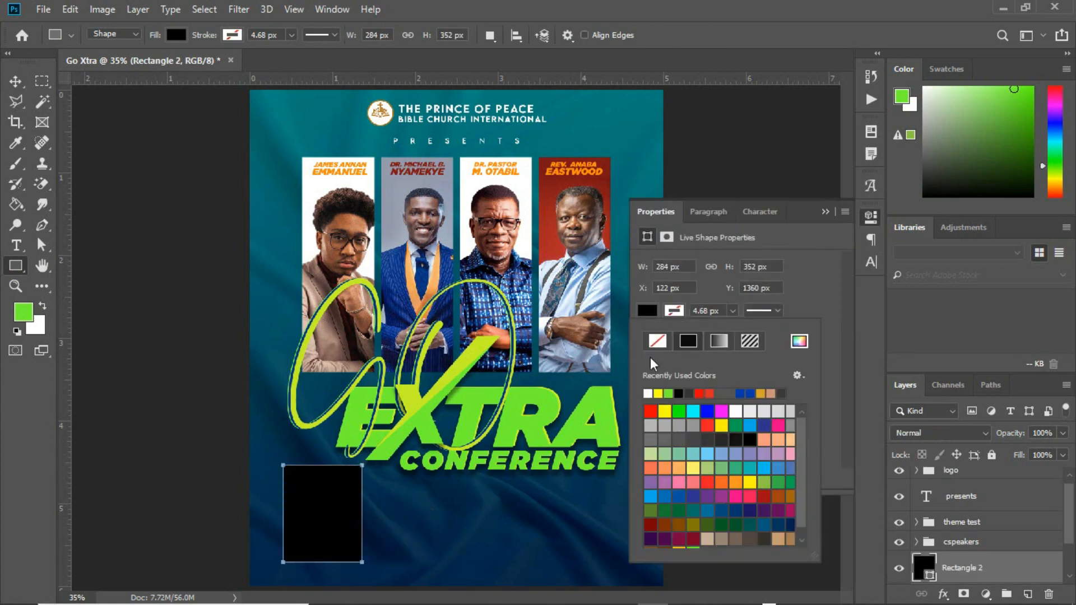
click(648, 393)
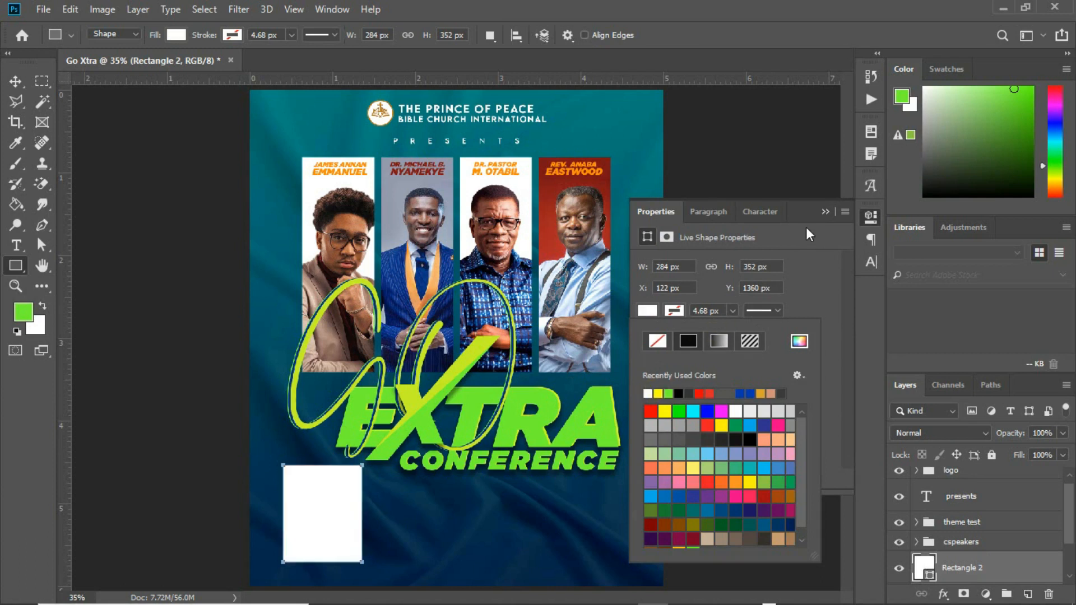
click(817, 215)
click(823, 213)
key(v)
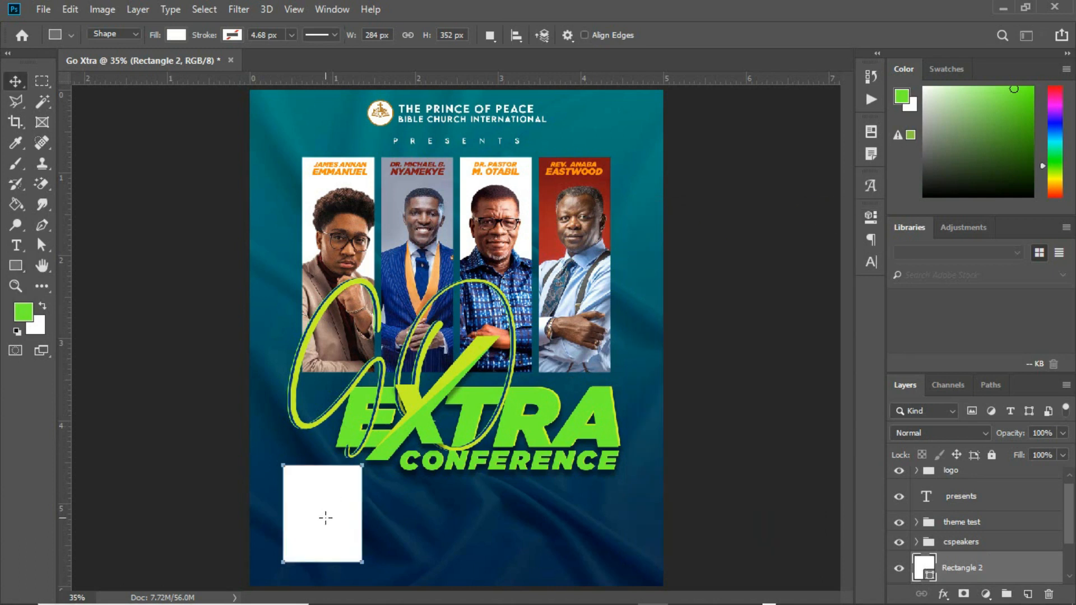
key(v)
drag(339, 515, 336, 522)
Shorten the white box from its top and duplicate it to the right.
key(ctrl+t)
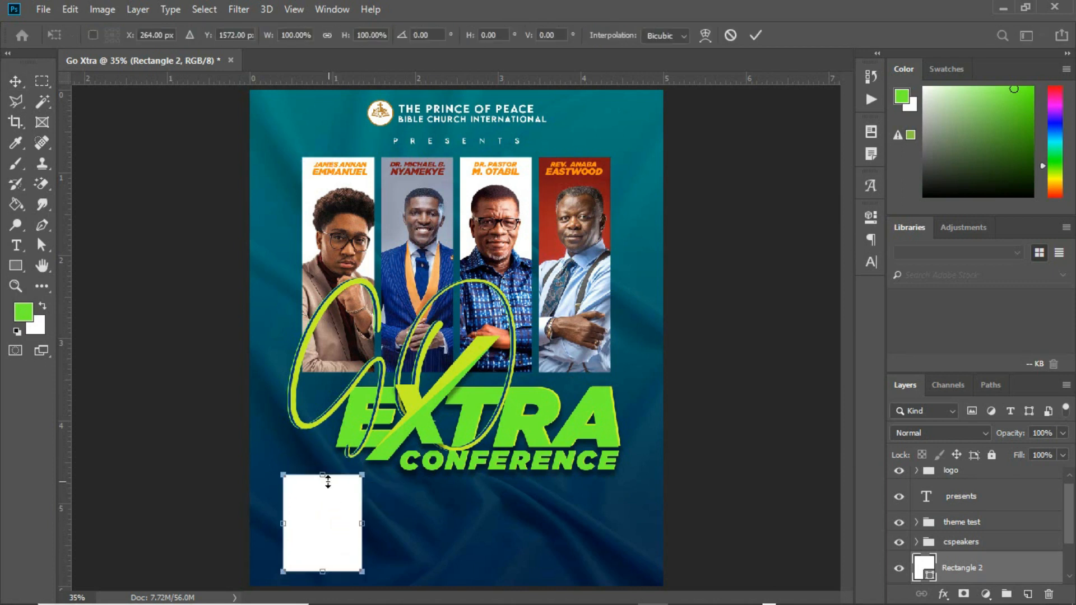
drag(322, 476, 322, 529)
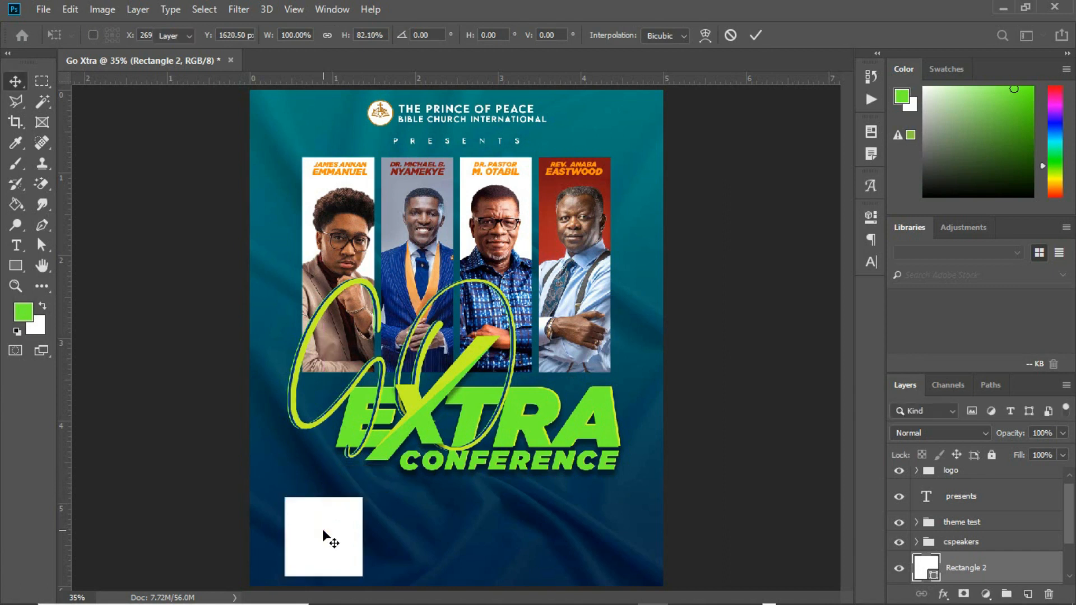
key(Return)
drag(320, 530, 431, 537)
key(ctrl+t)
key(Return)
Add a third white box further right, stretched wide, and select all three box layers.
drag(422, 534, 599, 528)
key(ctrl+t)
drag(649, 537, 625, 536)
drag(587, 533, 591, 532)
key(Return)
scroll(1069, 538, down, 3)
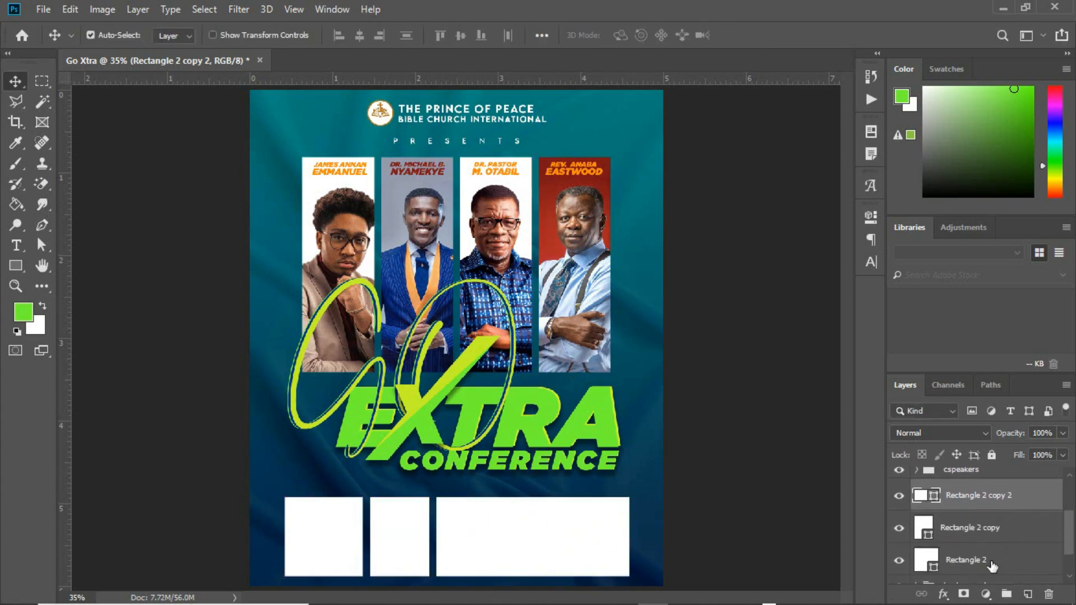
shift+click(991, 561)
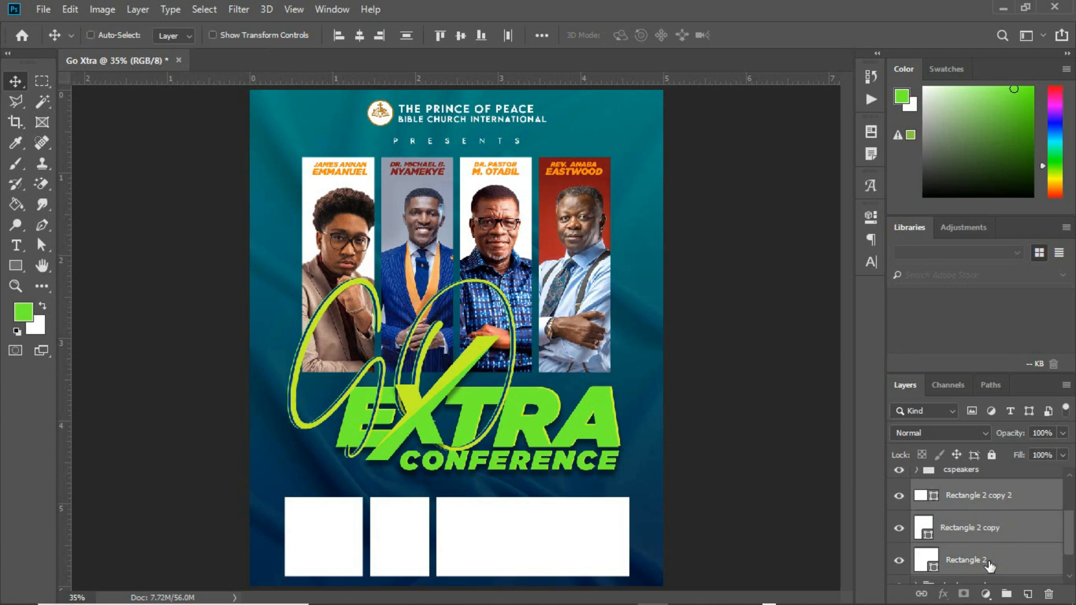
Group the three white boxes and name the group 'date time venue'.
key(ctrl+g)
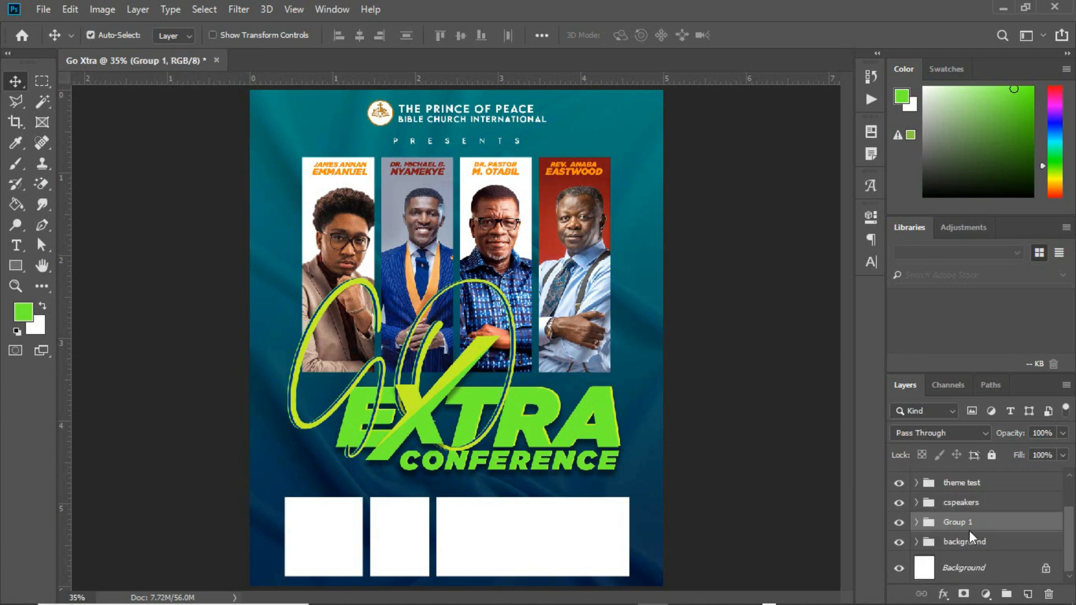
double_click(959, 523)
text(date time venue)
key(Return)
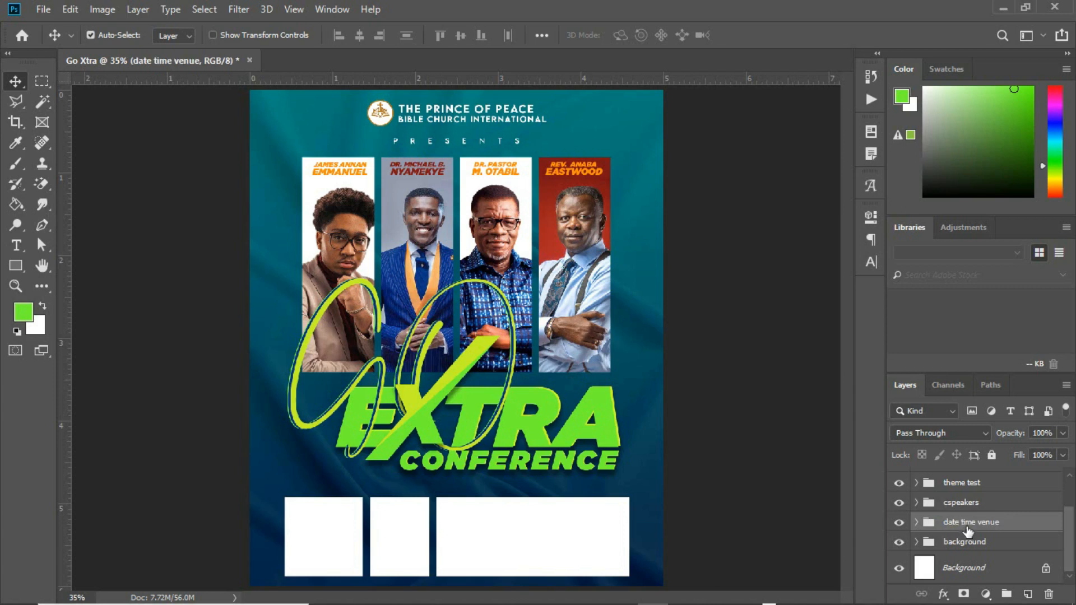
Centre the date time venue group horizontally against the background.
shift+click(978, 569)
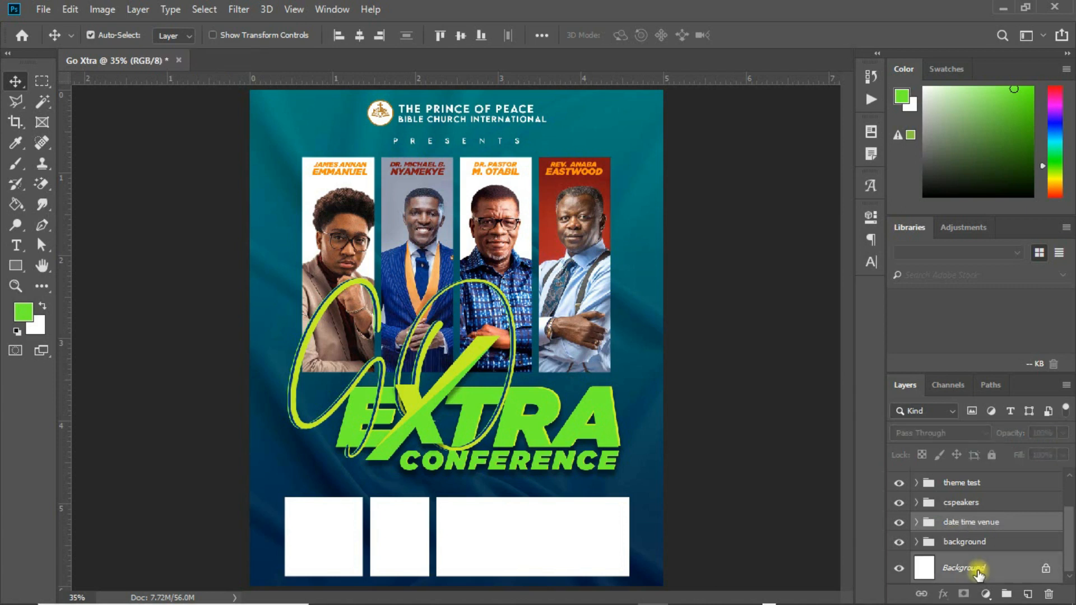
click(364, 39)
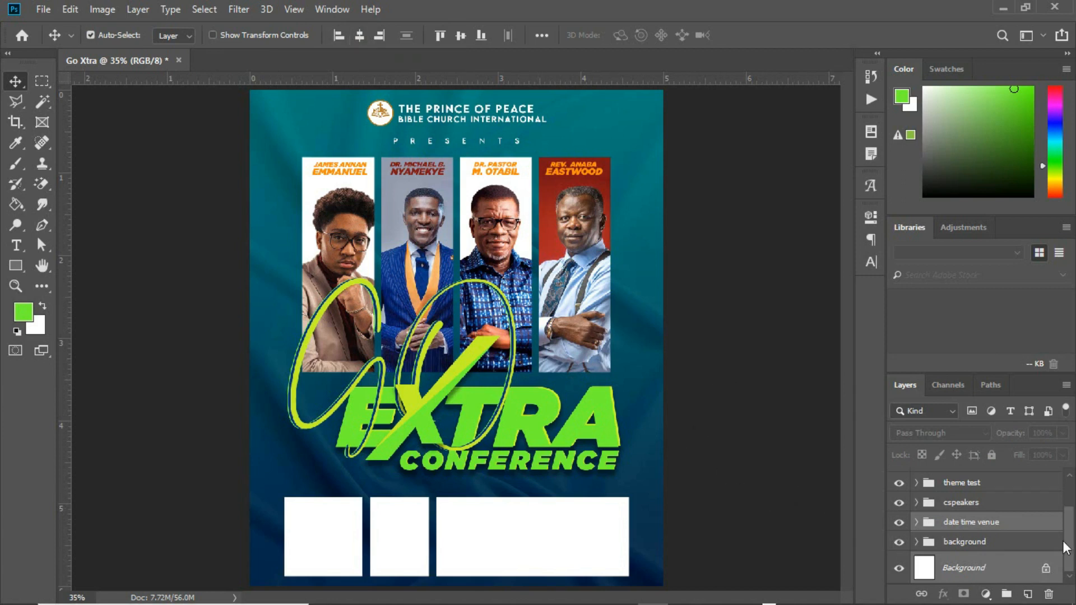
scroll(1071, 532, up, 1)
scroll(1068, 535, down, 1)
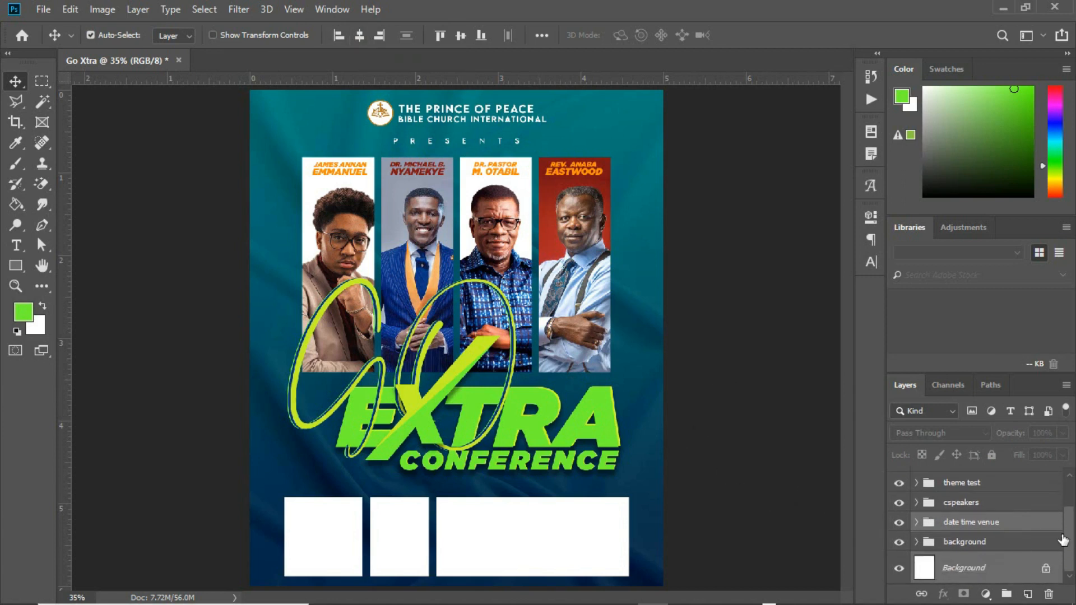